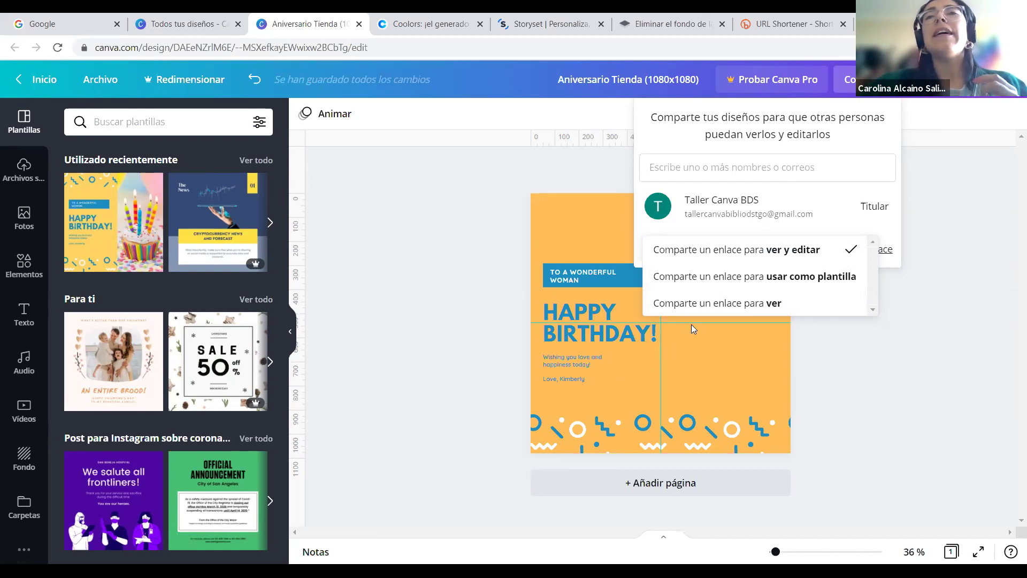
Step: Set the birthday post's link access to 'Comparte un enlace para ver' (view-only)
left_click(764, 302)
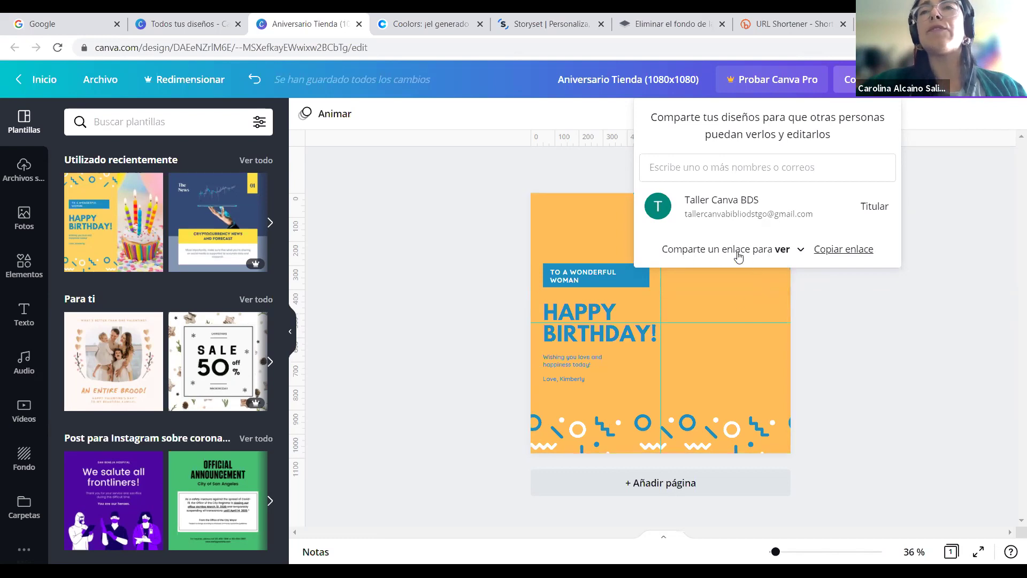
Step: Copy the view-only design link and switch to the Bitly URL Shortener tab
left_click(841, 251)
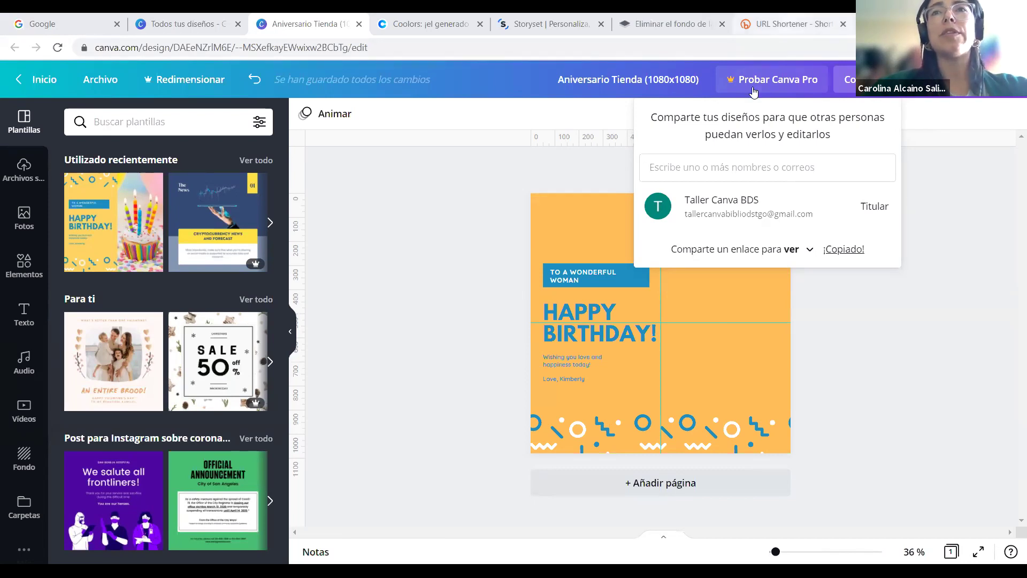
left_click(786, 23)
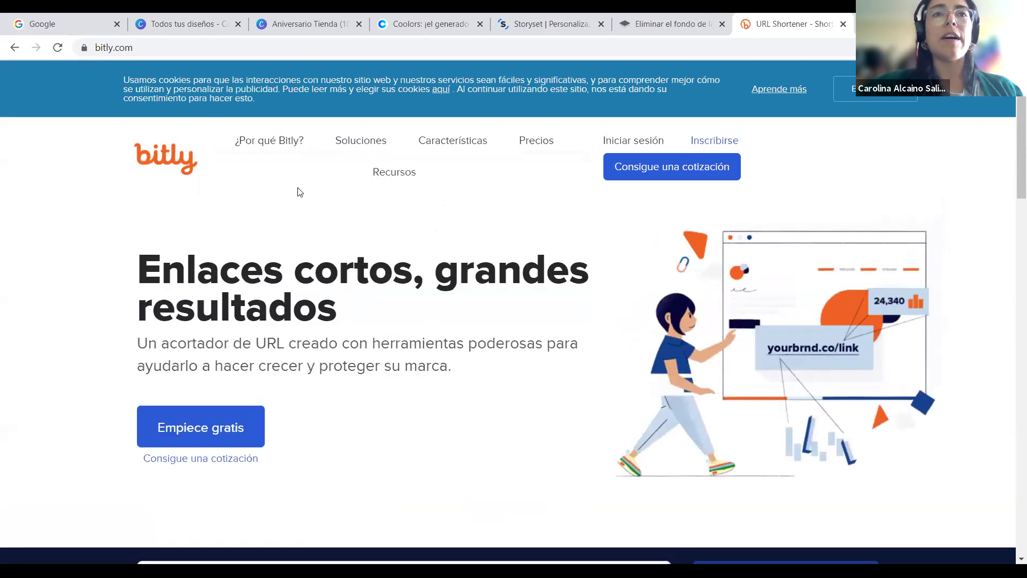
scroll(299, 192, "down", 4)
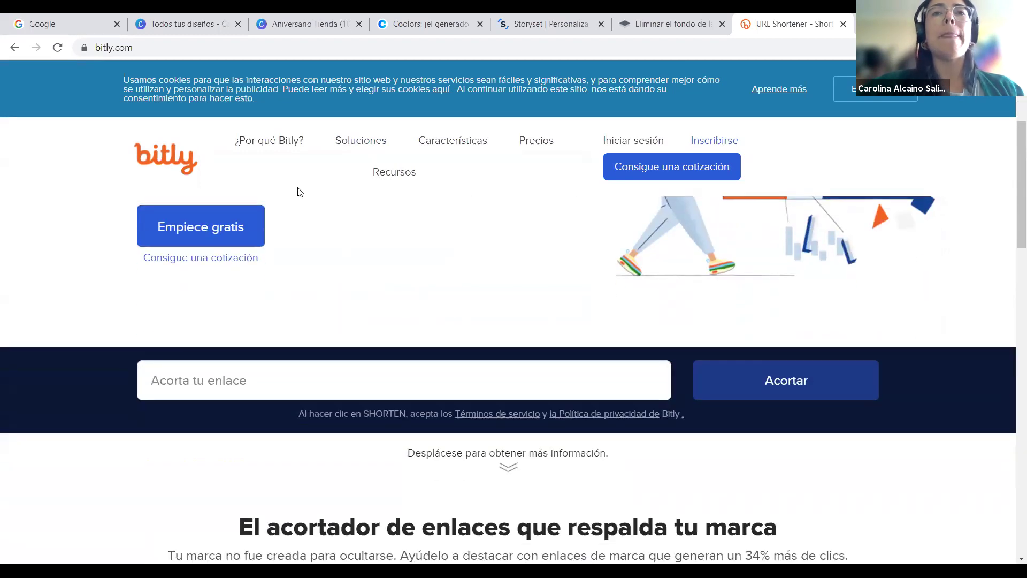
left_click(207, 383)
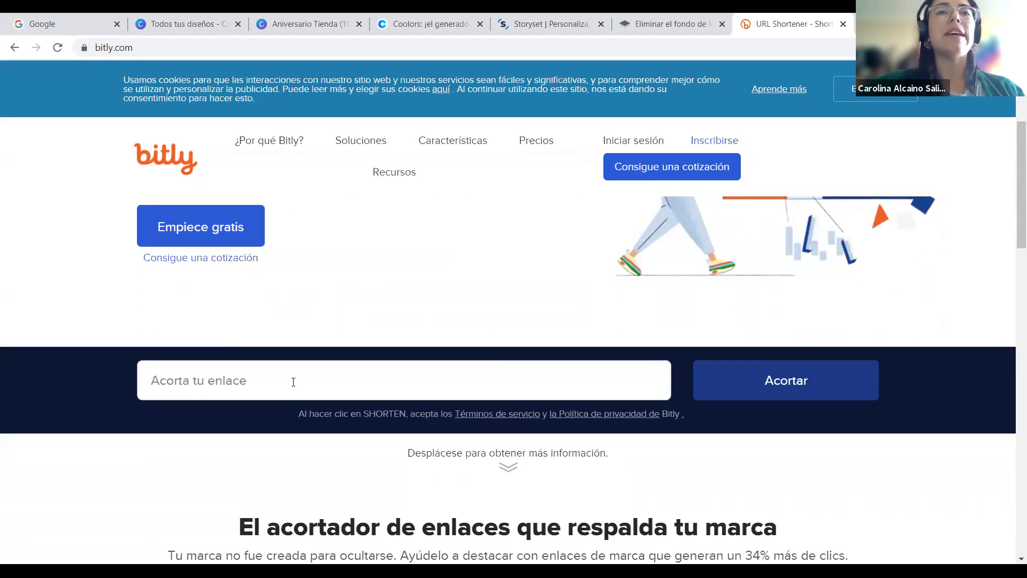
key("ctrl+v")
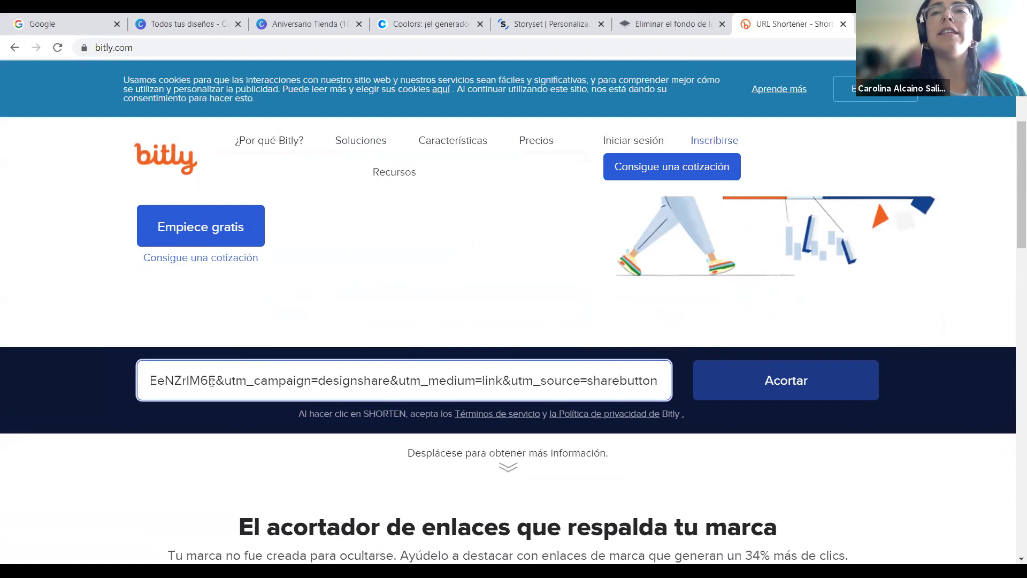
left_click(737, 390)
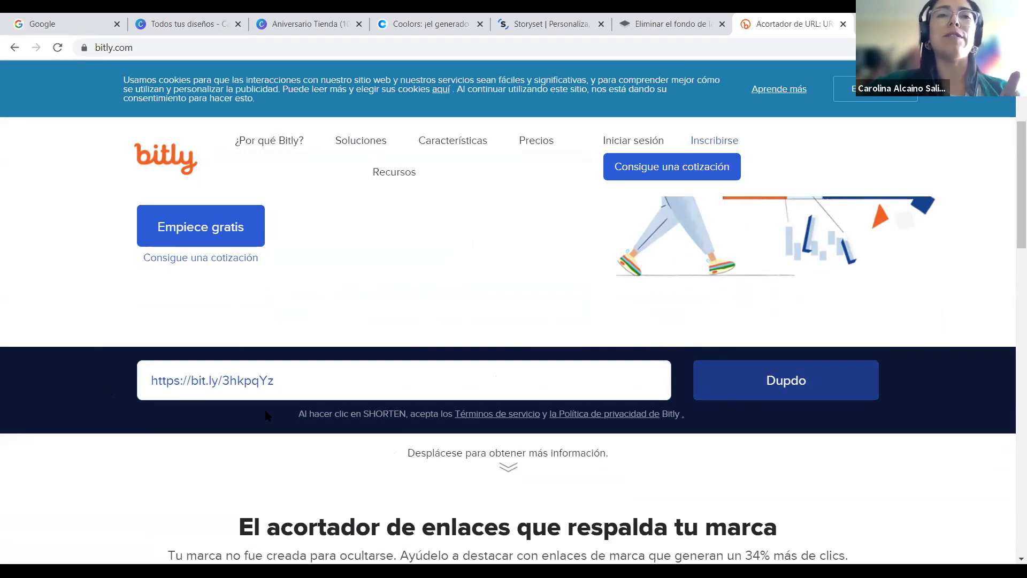
left_click(788, 388)
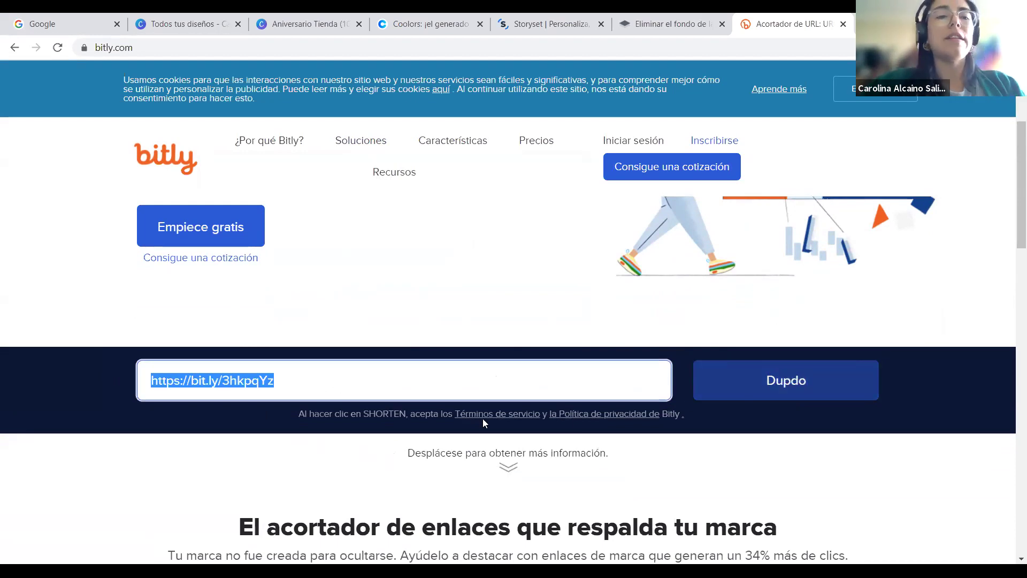
key("alt+Tab")
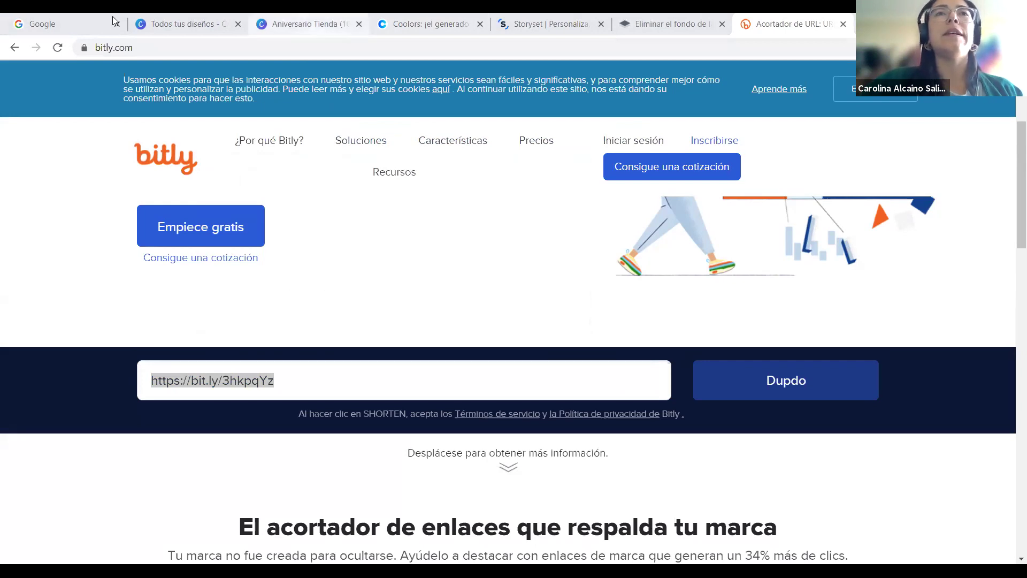
Step: Return to the Aniversario Tienda design, close the share panel, and open Descargar settings
left_click(305, 23)
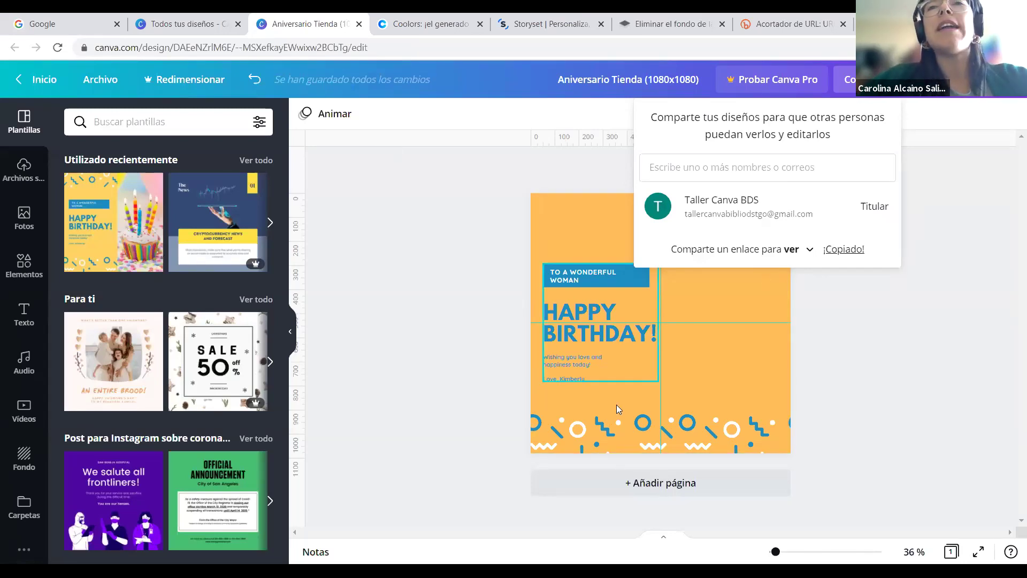
left_click(951, 226)
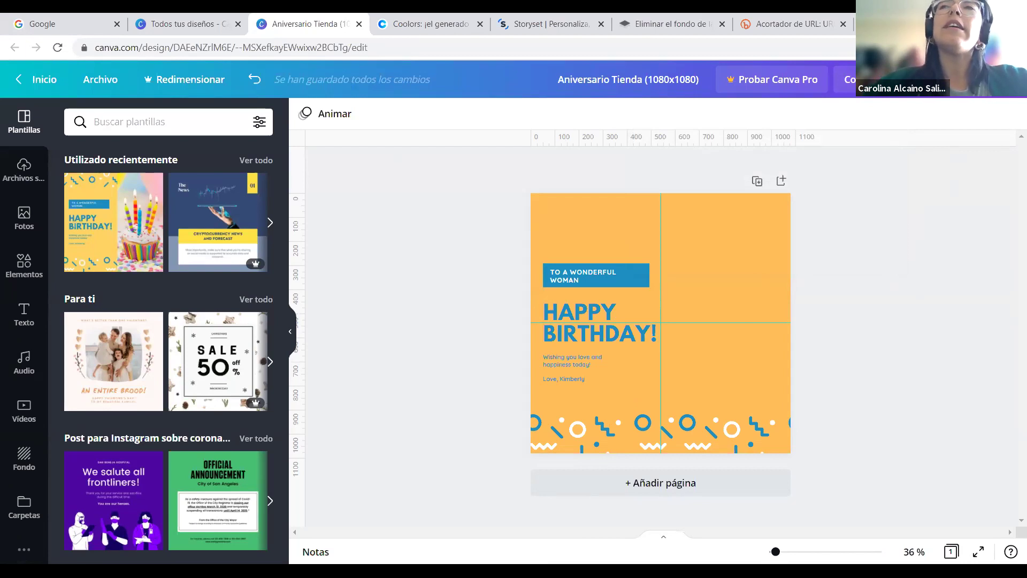
left_click(931, 79)
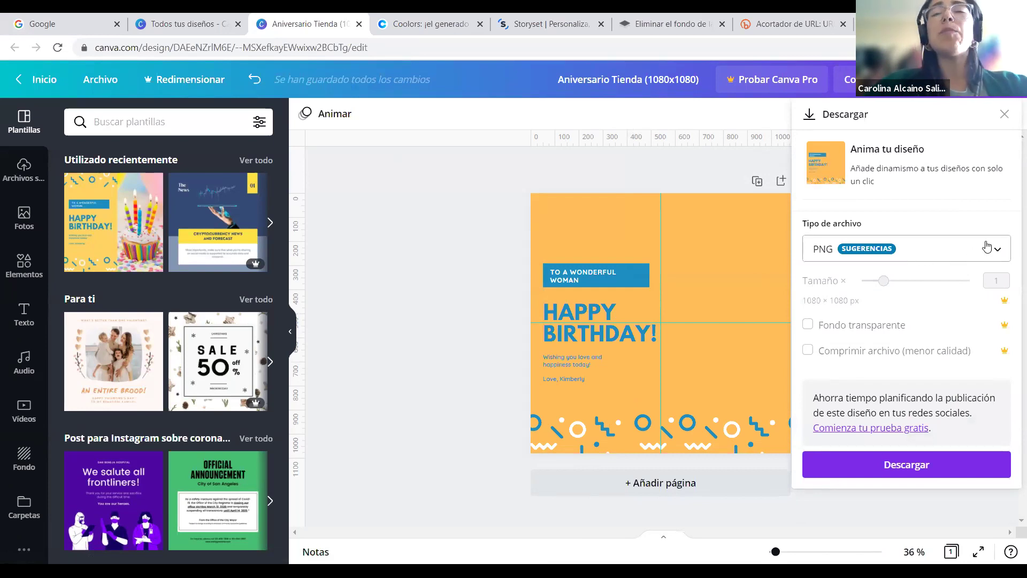
Step: Browse the file types PNG, JPG, PDF, SVG, MP4 and GIF, keep PNG, then close Descargar
left_click(998, 252)
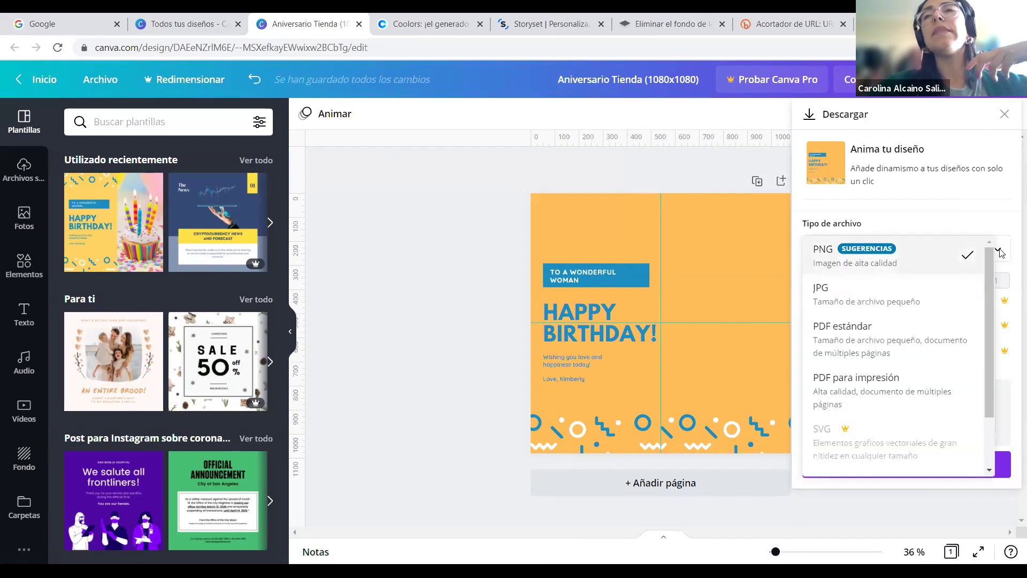
scroll(934, 308, "down", 2)
scroll(934, 316, "up", 2)
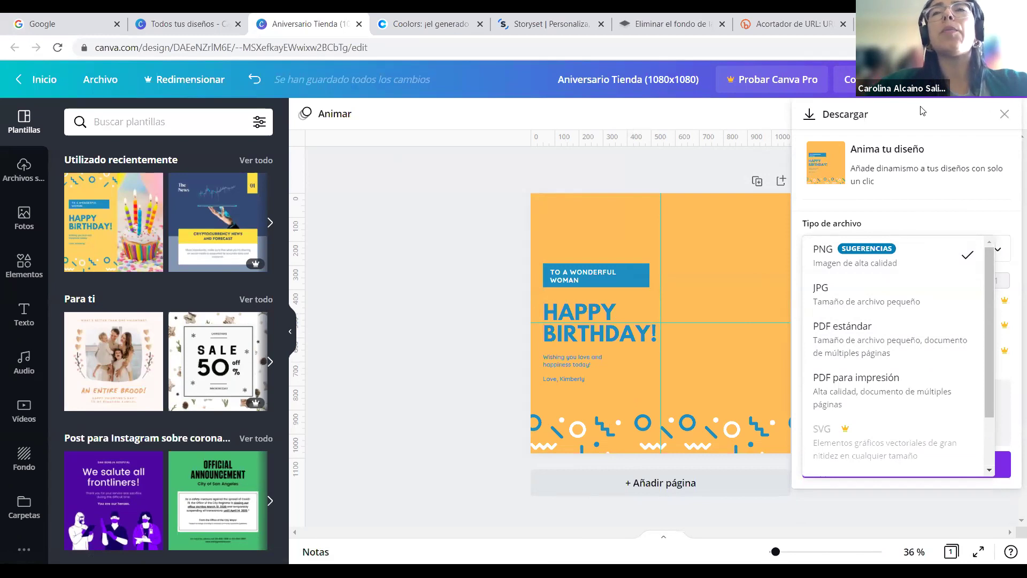
left_click(1005, 121)
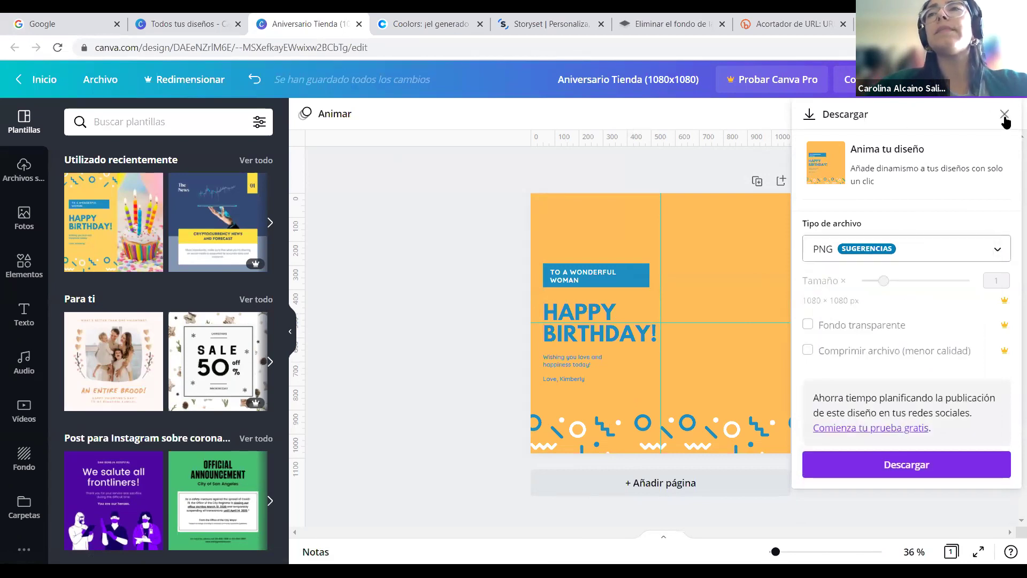
left_click(1005, 115)
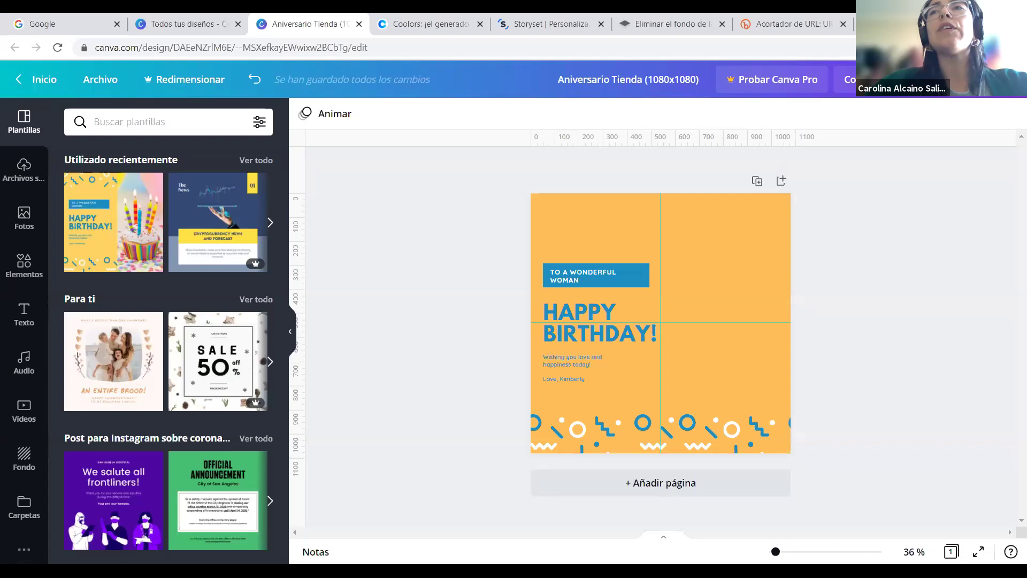
left_click(963, 79)
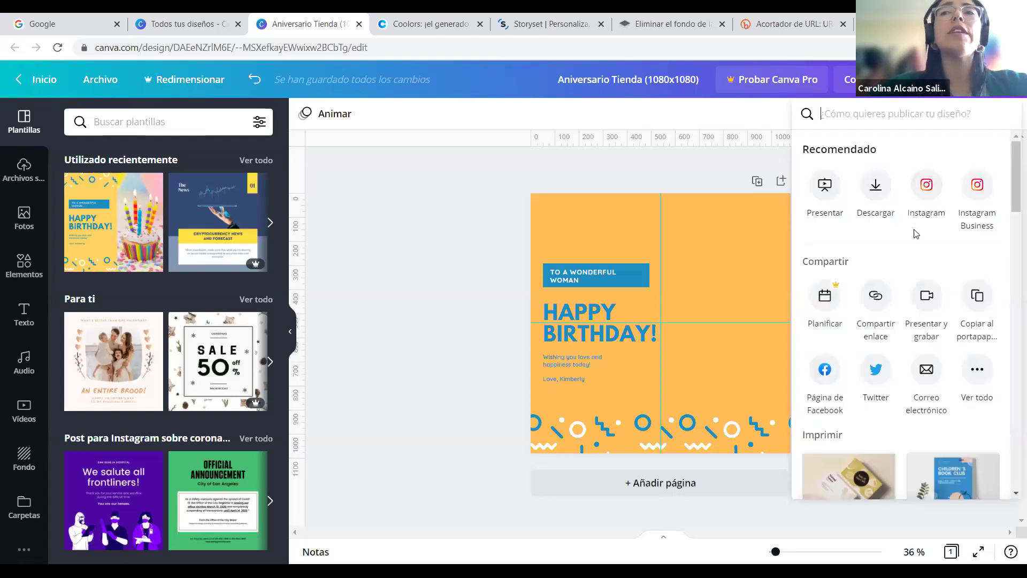
scroll(975, 310, "down", 1)
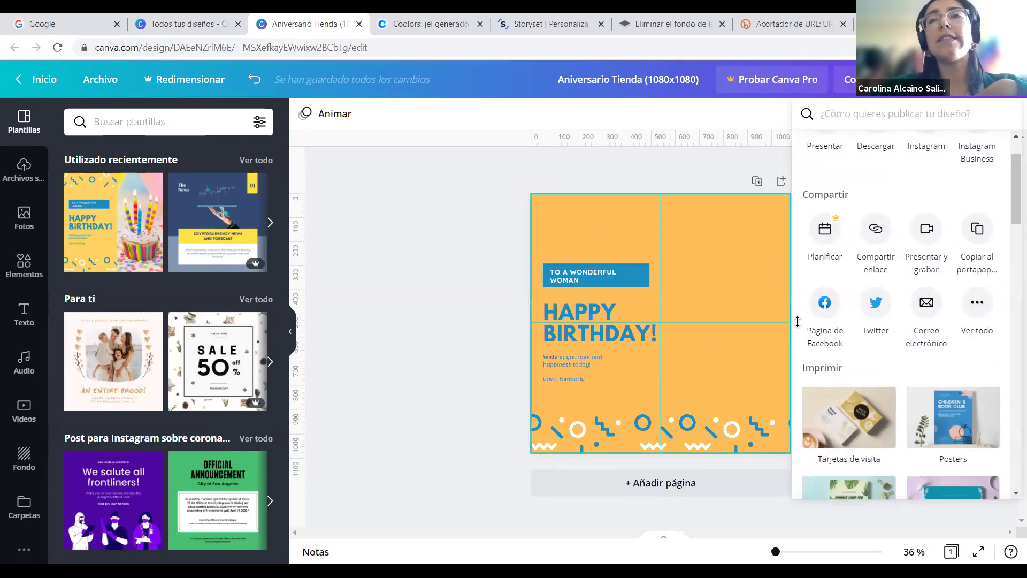
left_click(449, 214)
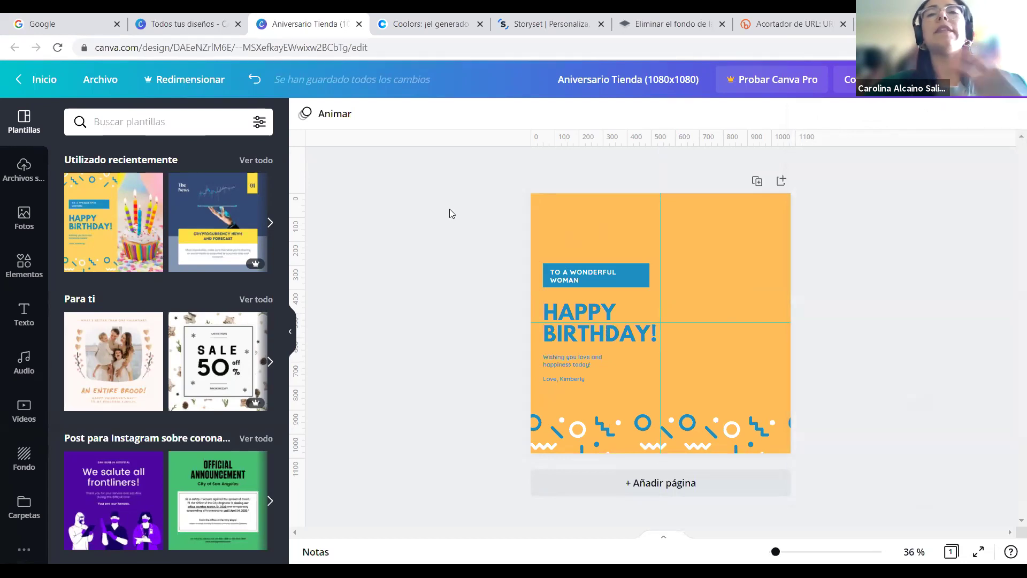
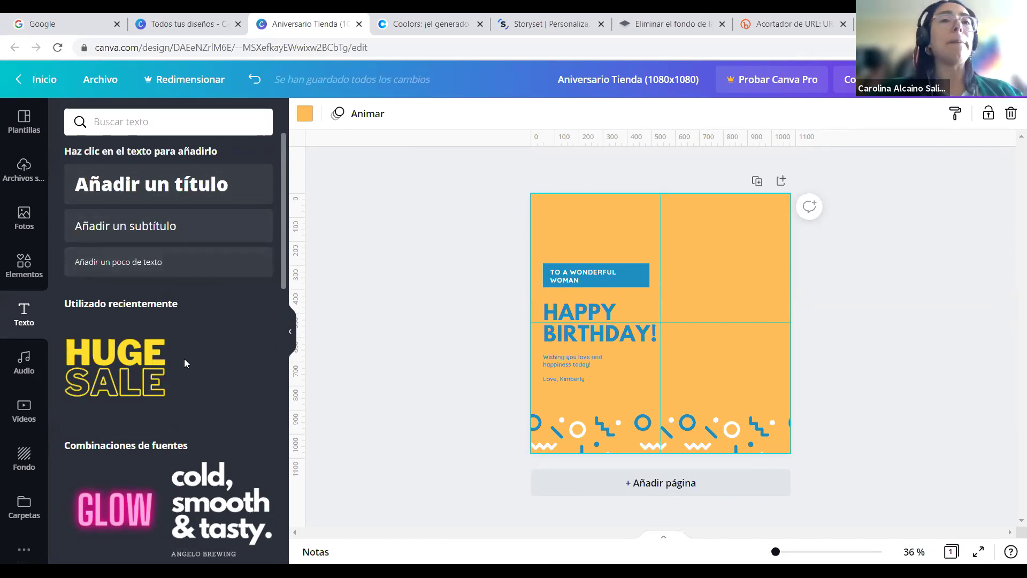
Step: Add the HUGE SALE text group to the design, then undo and remove it again
scroll(184, 358, "down", 5)
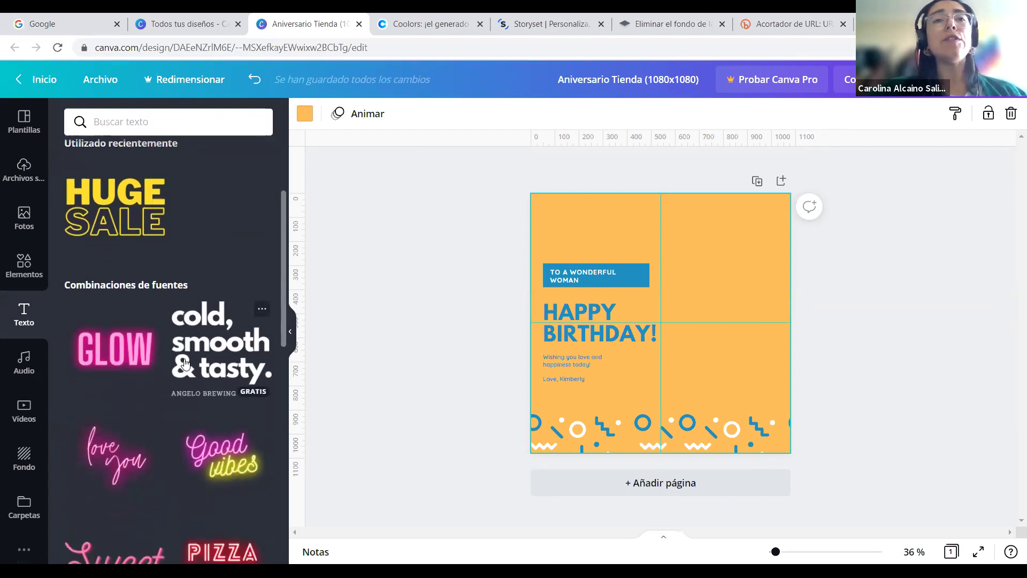
scroll(184, 363, "down", 5)
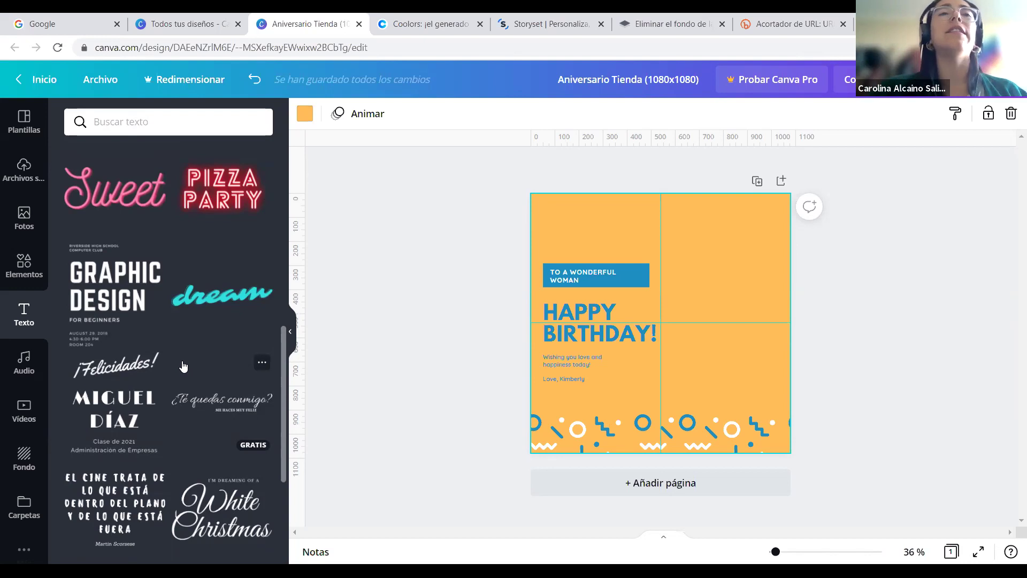
scroll(183, 367, "down", 7)
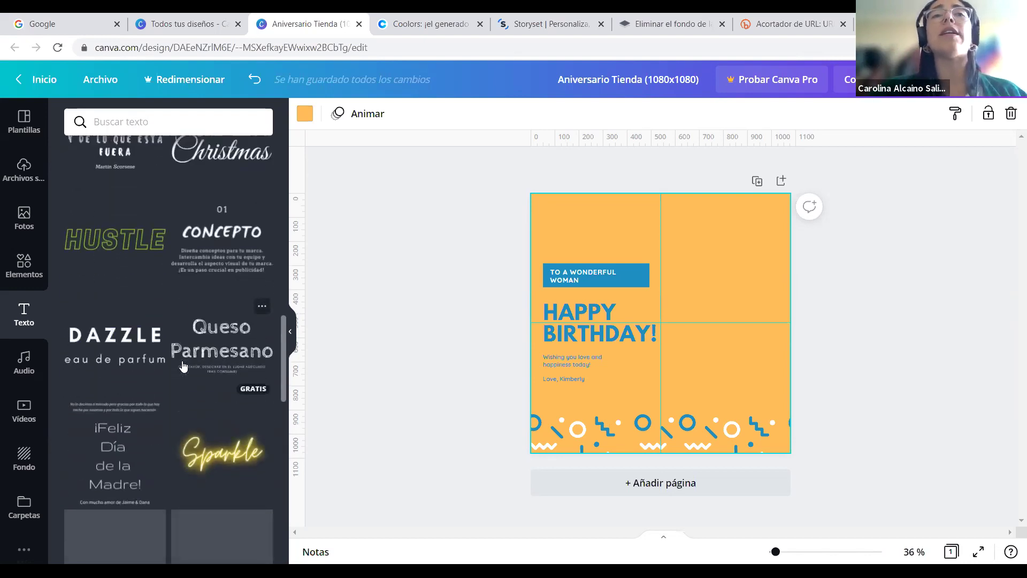
scroll(182, 366, "down", 7)
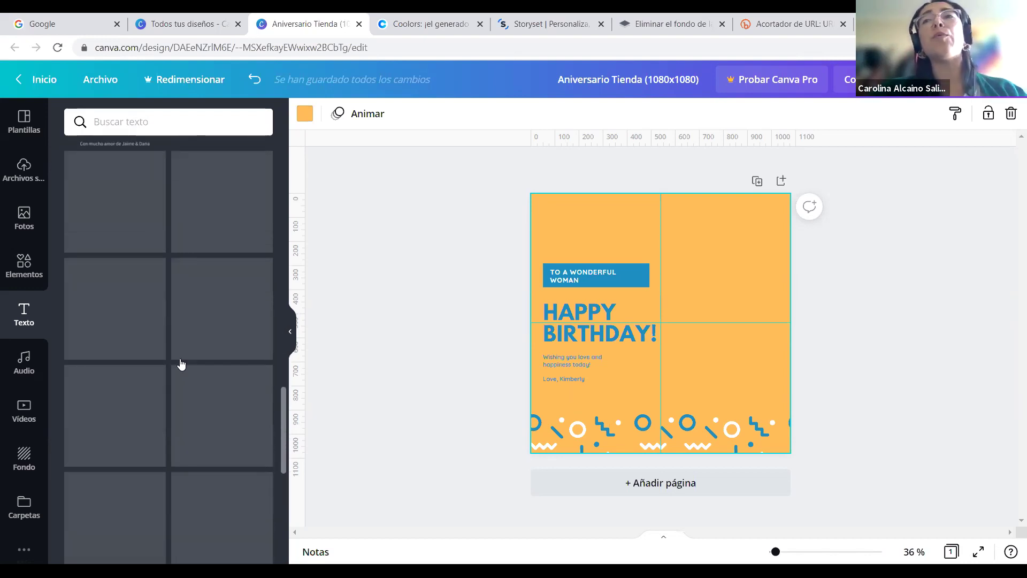
scroll(179, 359, "down", 3)
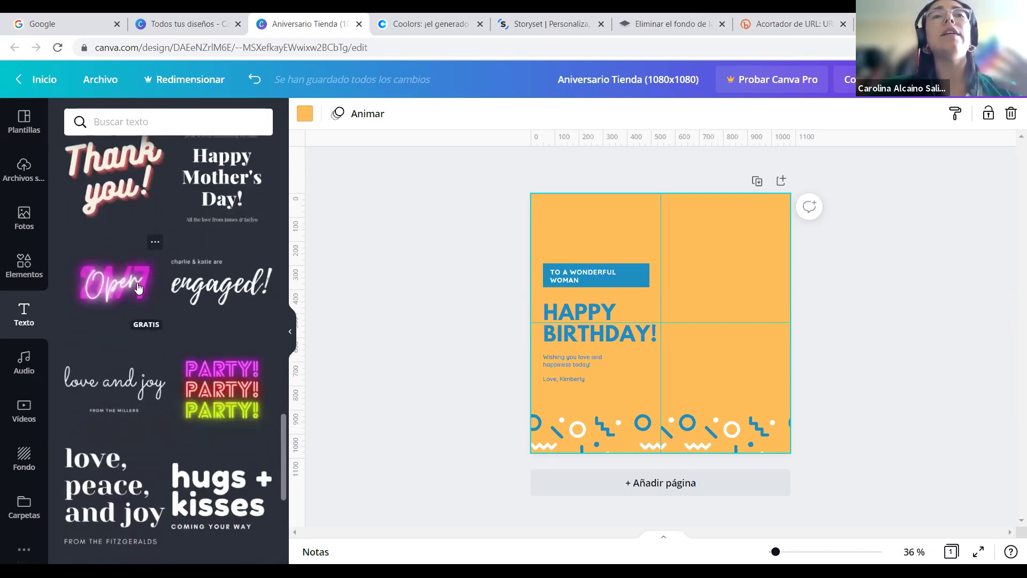
scroll(184, 365, "down", 5)
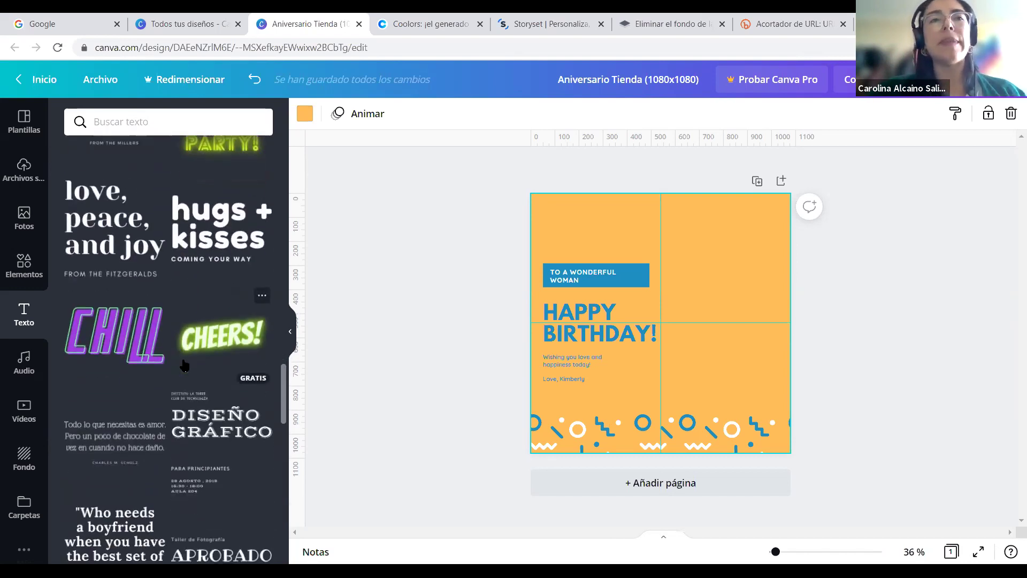
scroll(183, 361, "down", 5)
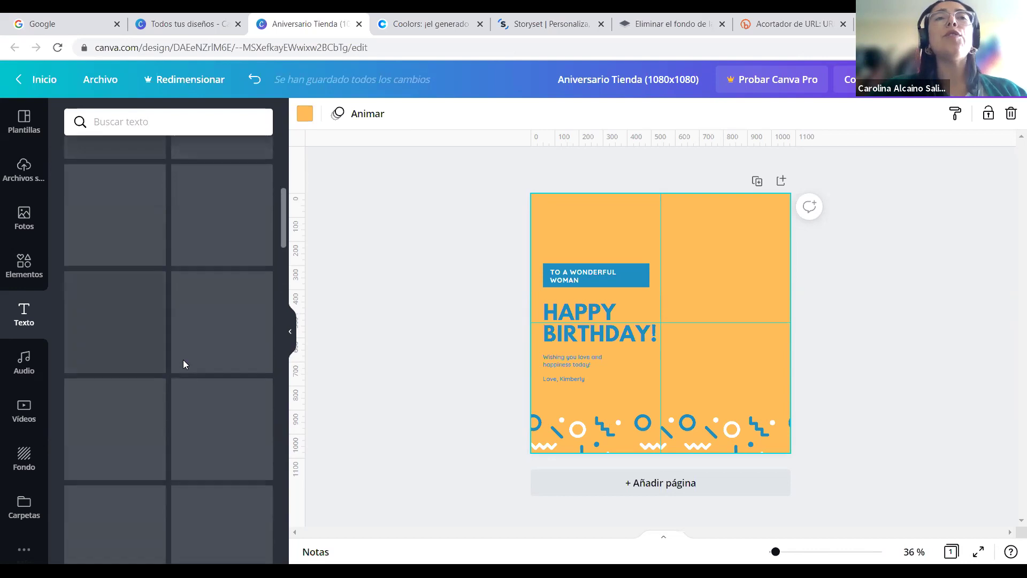
scroll(183, 360, "up", 10)
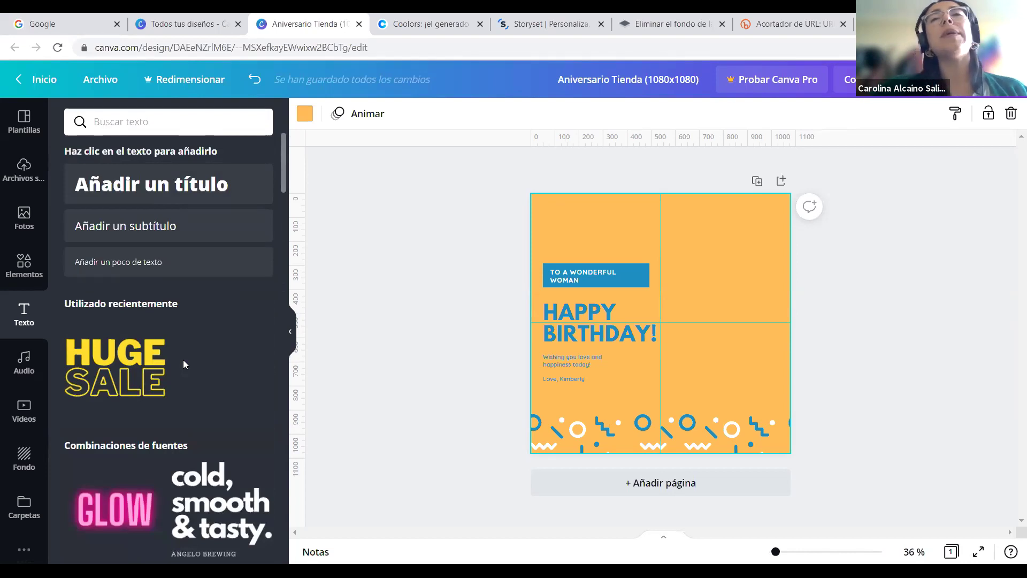
mouse_move(131, 358)
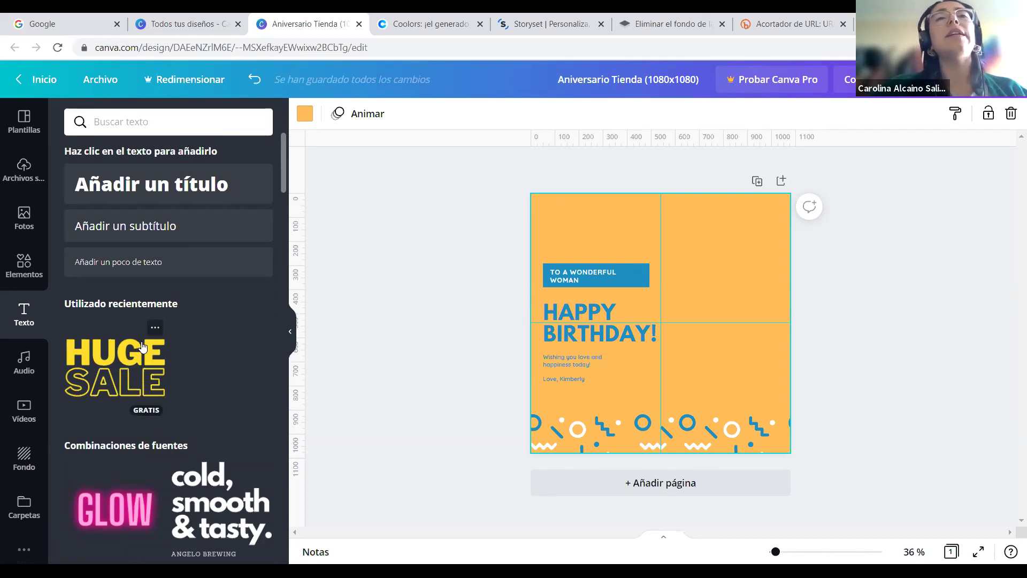
left_click(119, 366)
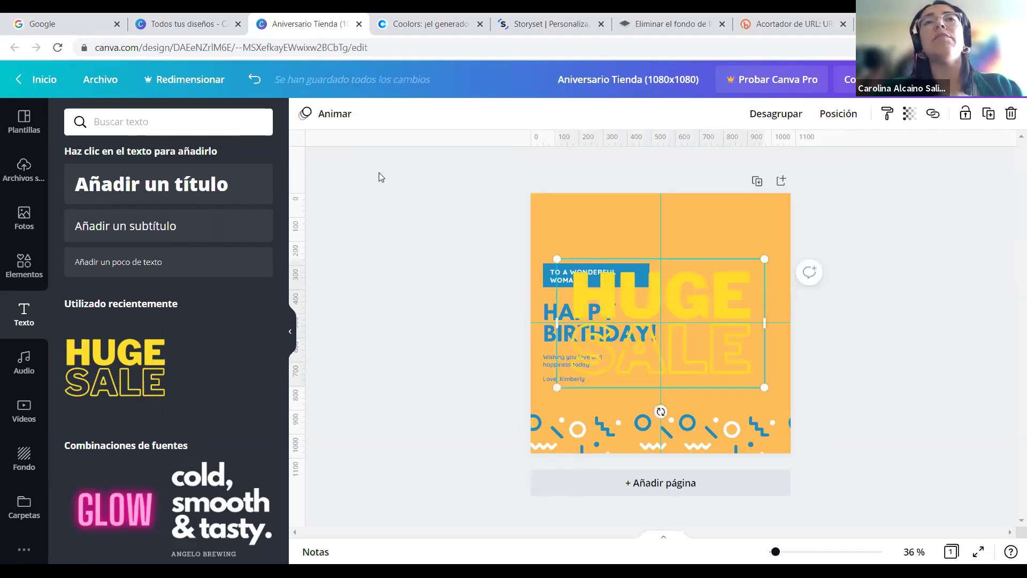
left_click(267, 81)
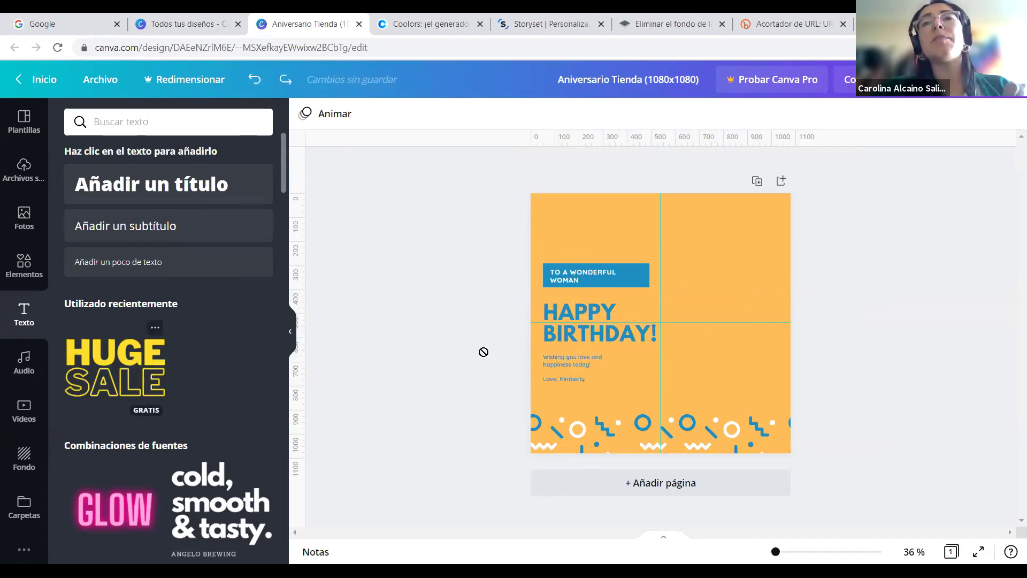
key("ctrl+y")
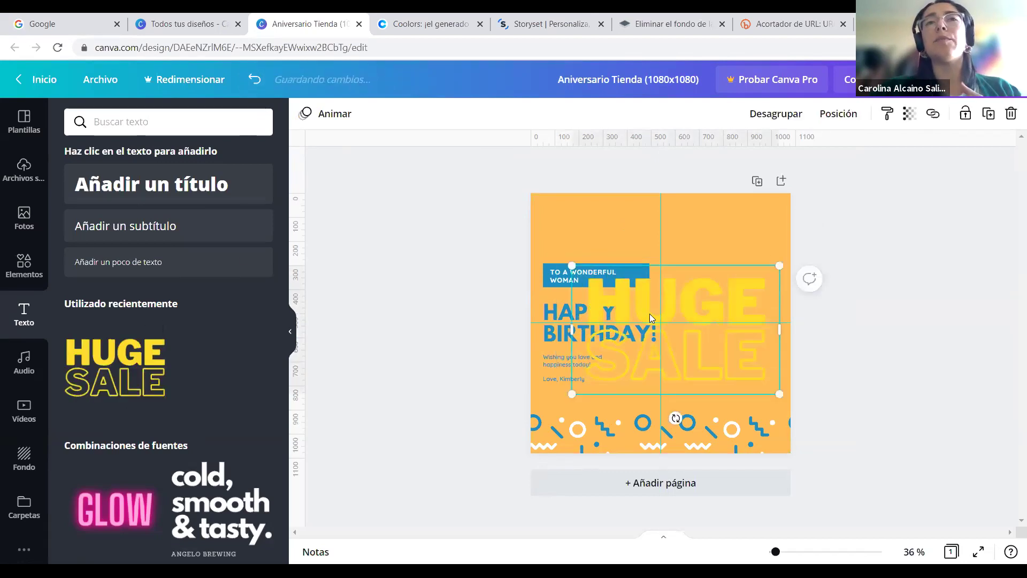
left_click(254, 79)
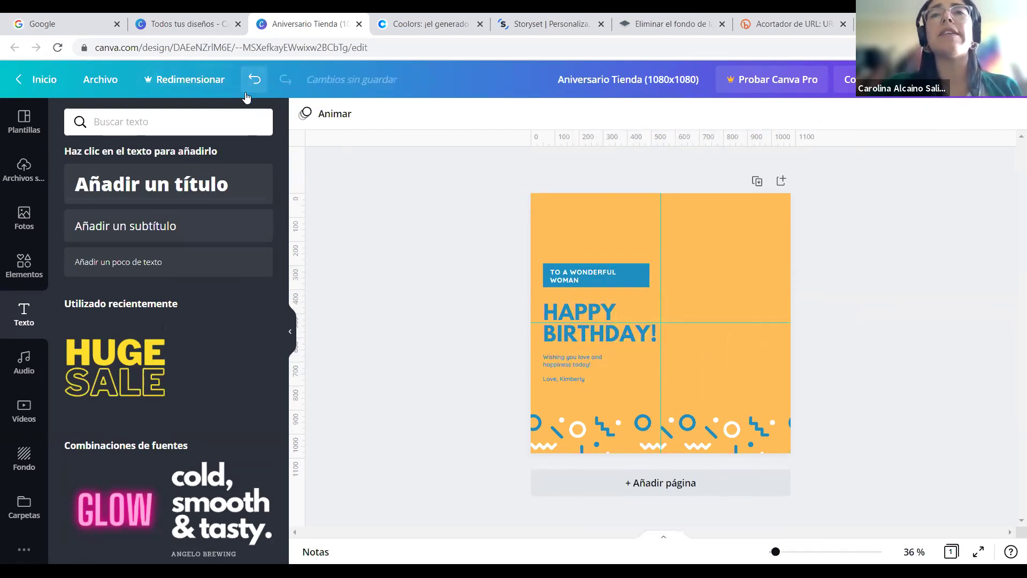
Step: Play and stop a preview of 'Ukulele Song' from the audio library's Instrumental section
left_click(19, 367)
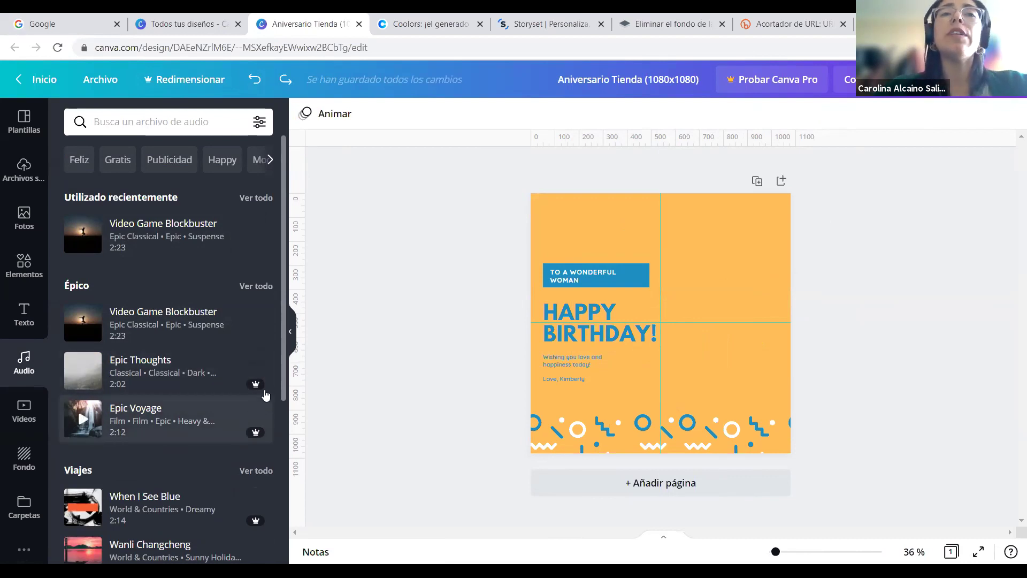
mouse_move(250, 393)
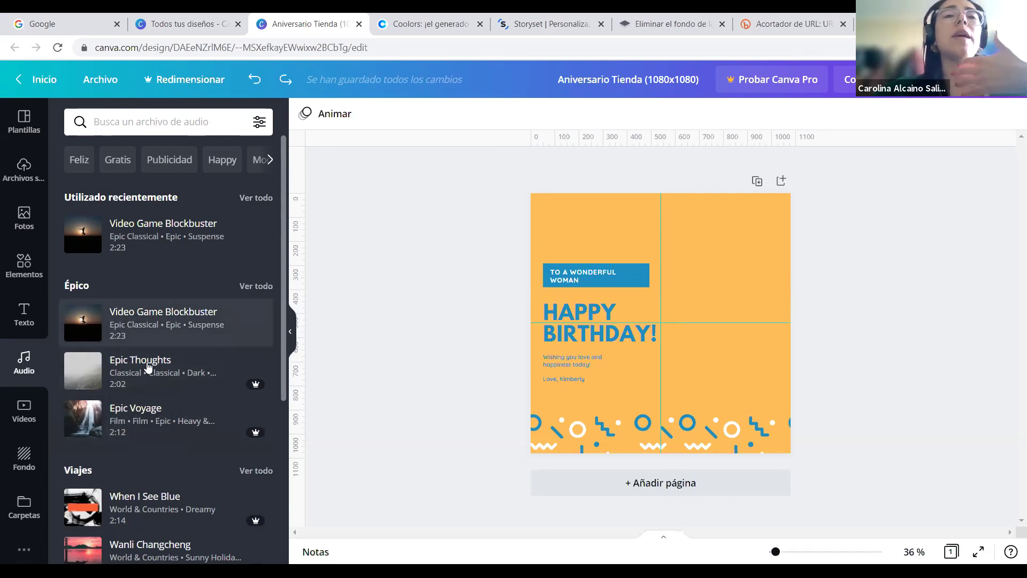
scroll(148, 367, "down", 5)
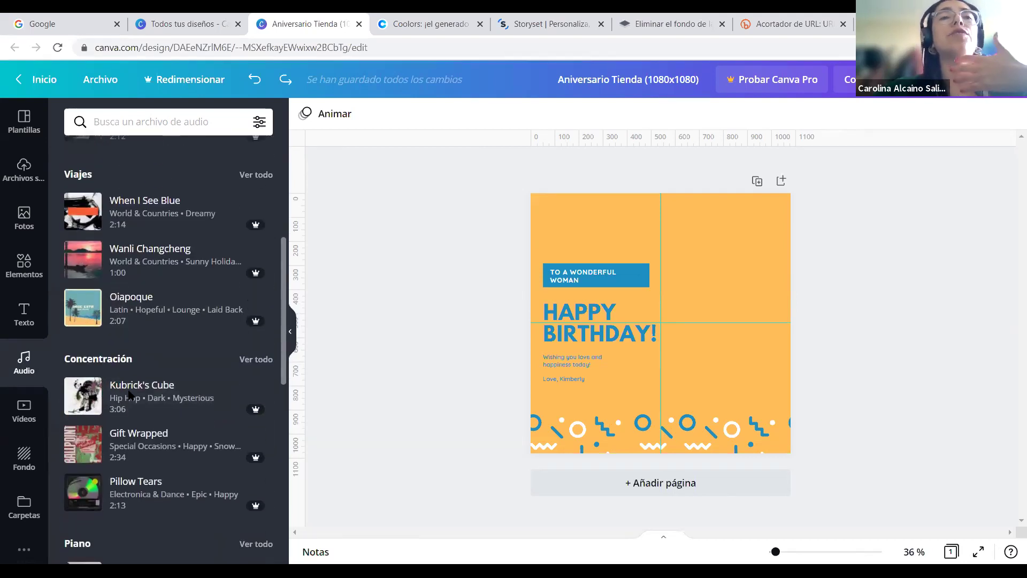
scroll(130, 395, "down", 10)
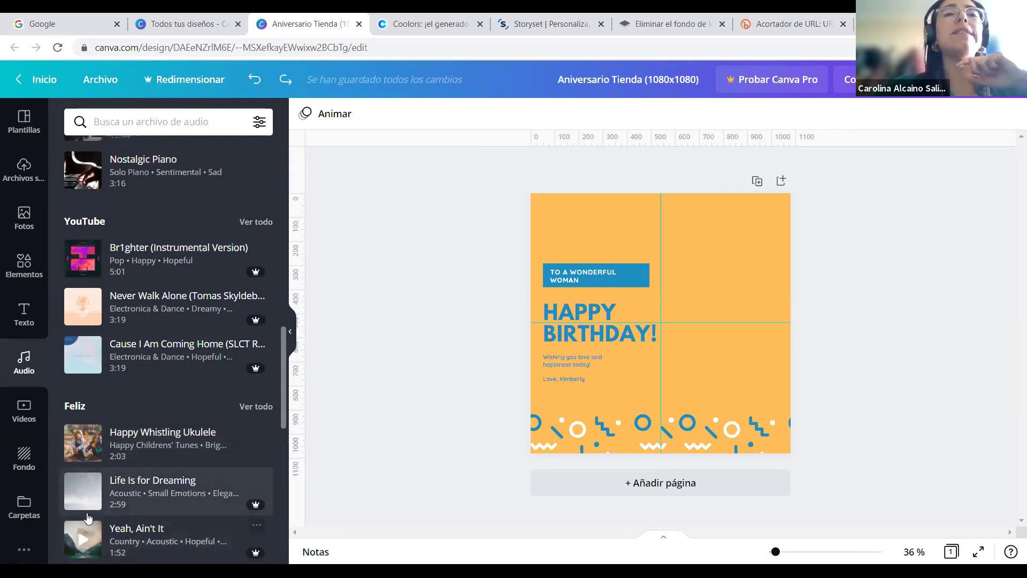
scroll(84, 514, "down", 3)
scroll(87, 537, "down", 1)
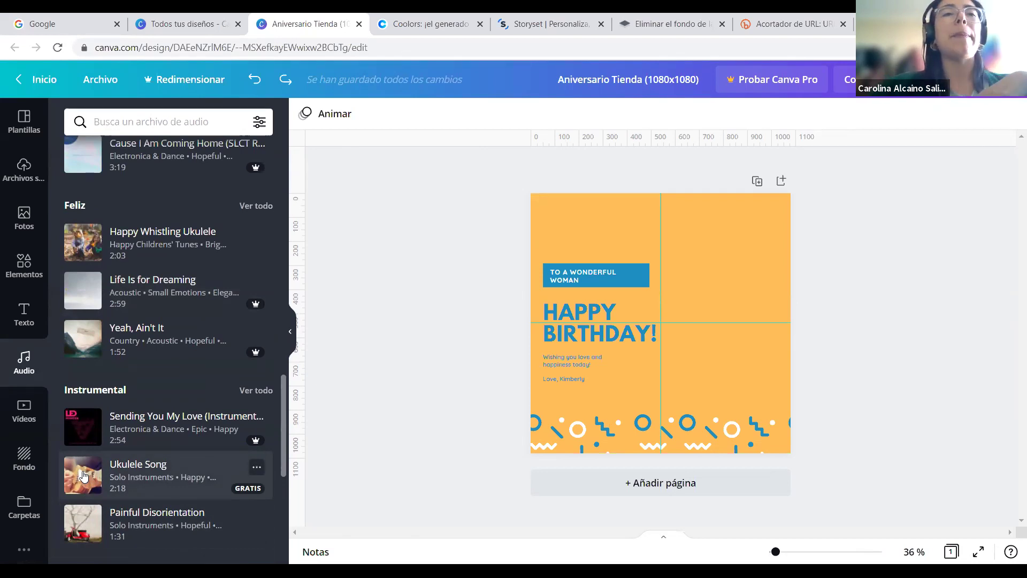
left_click(83, 476)
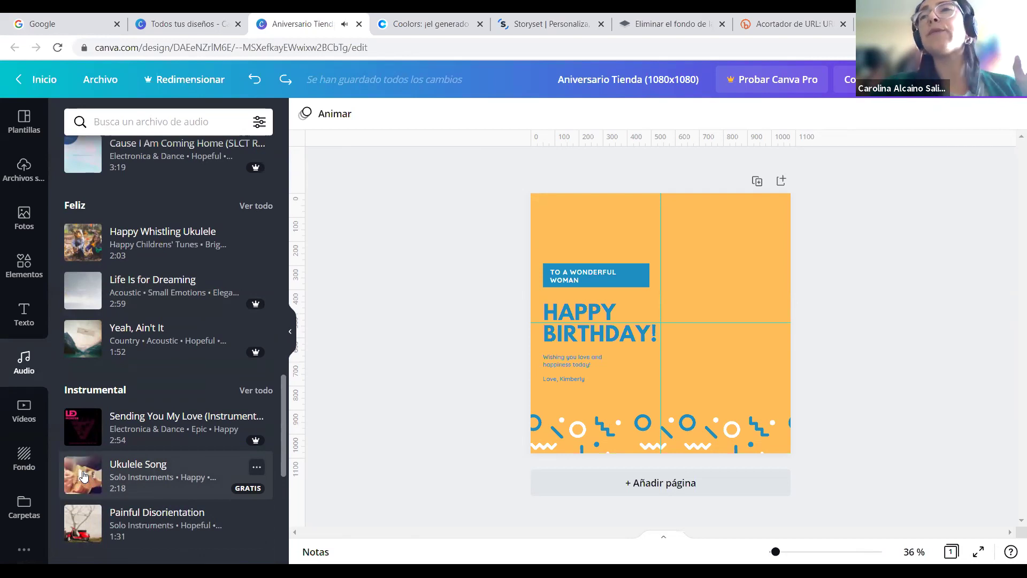
left_click(83, 475)
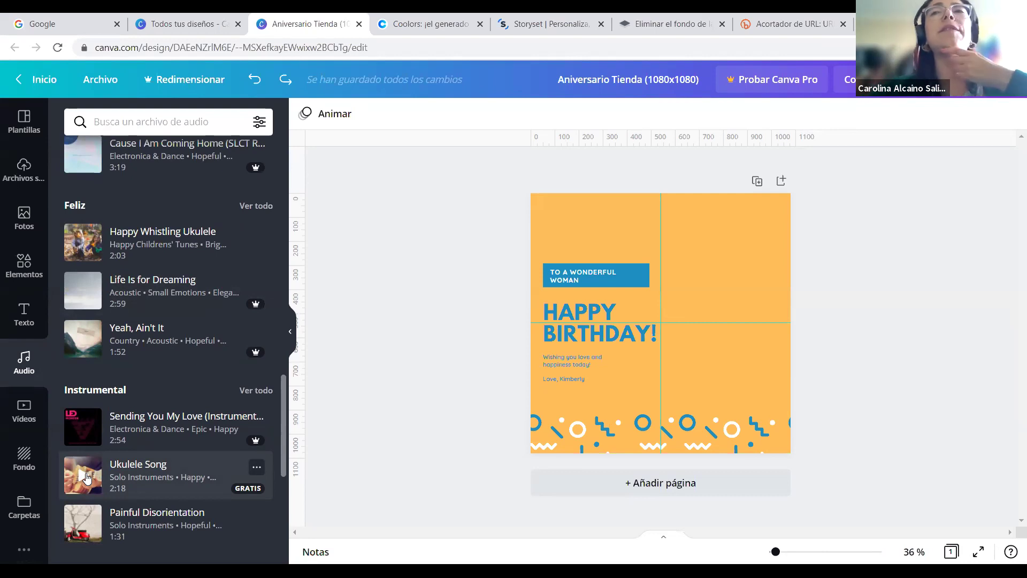
Step: Browse the Vídeos categories such as Playa and Negocios, then open the Fondo backgrounds library
left_click(26, 415)
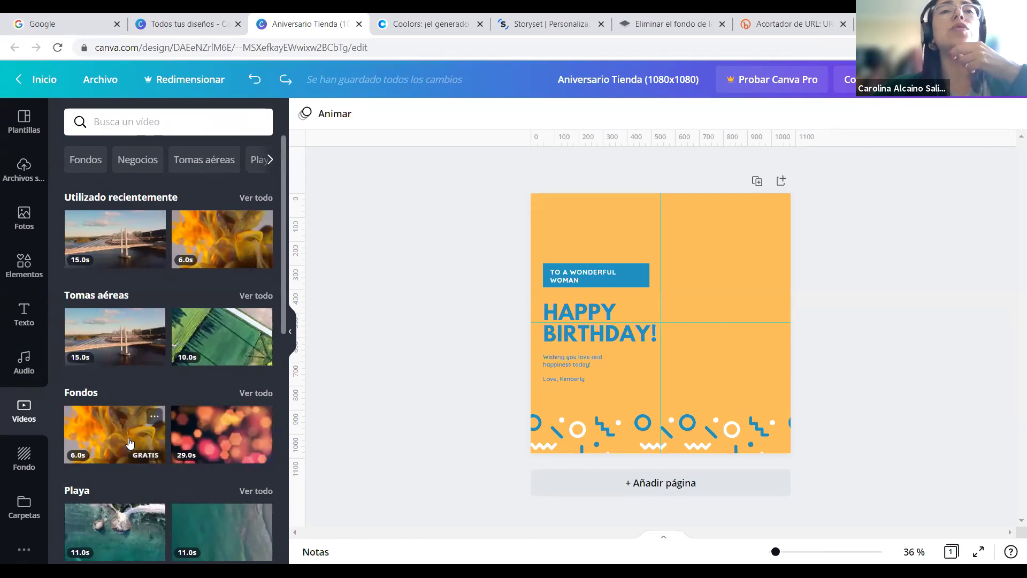
scroll(133, 433, "down", 3)
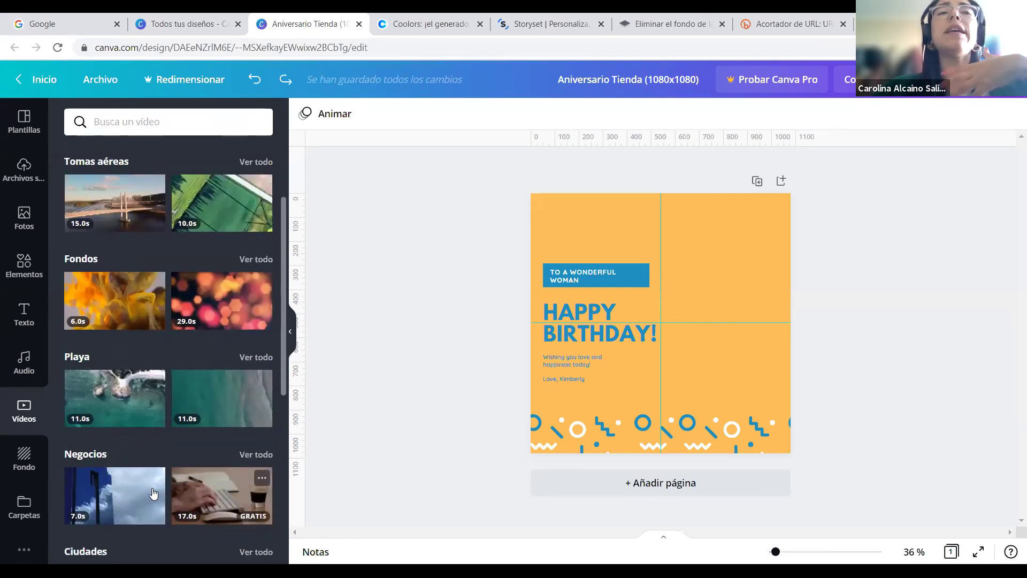
scroll(137, 471, "down", 3)
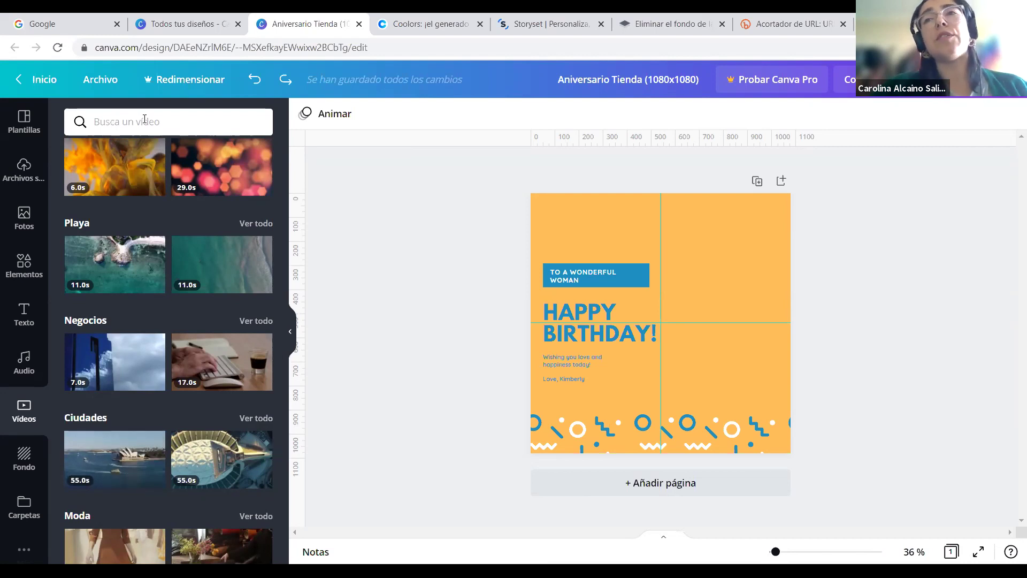
left_click(29, 467)
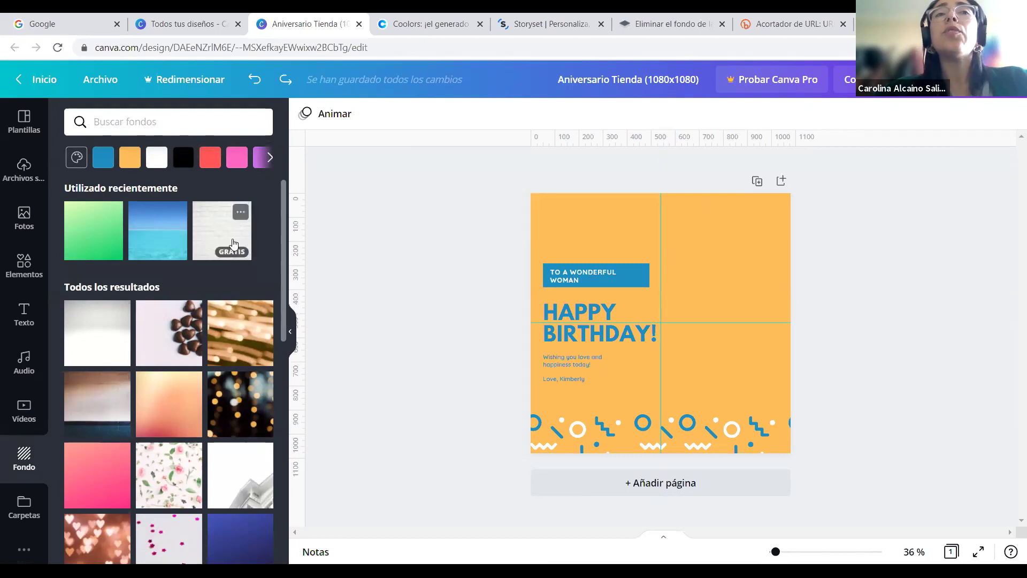
Step: Try the paint-texture, wood-plank and confetti photo page backgrounds on the card
scroll(240, 339, "down", 3)
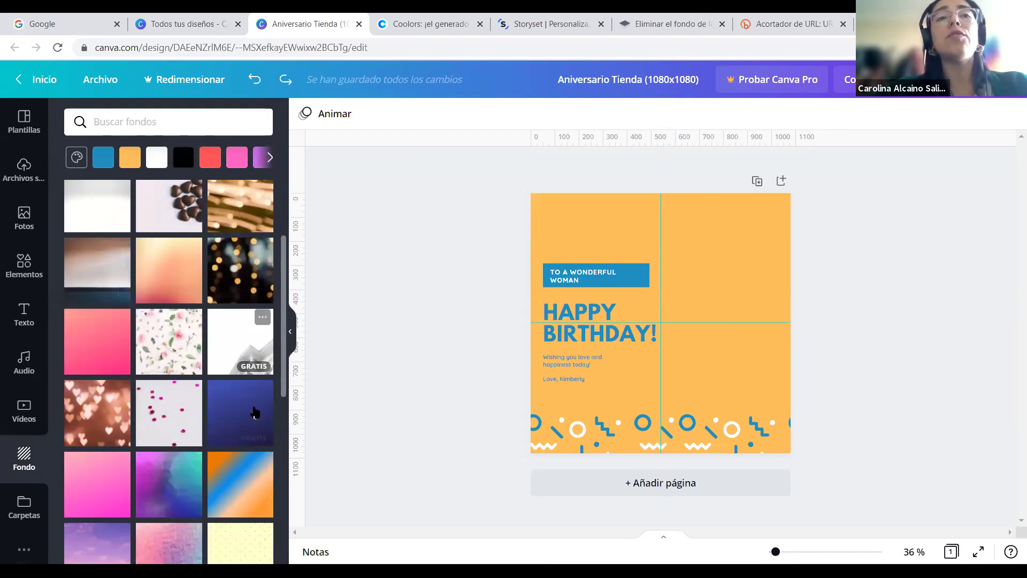
scroll(241, 343, "down", 2)
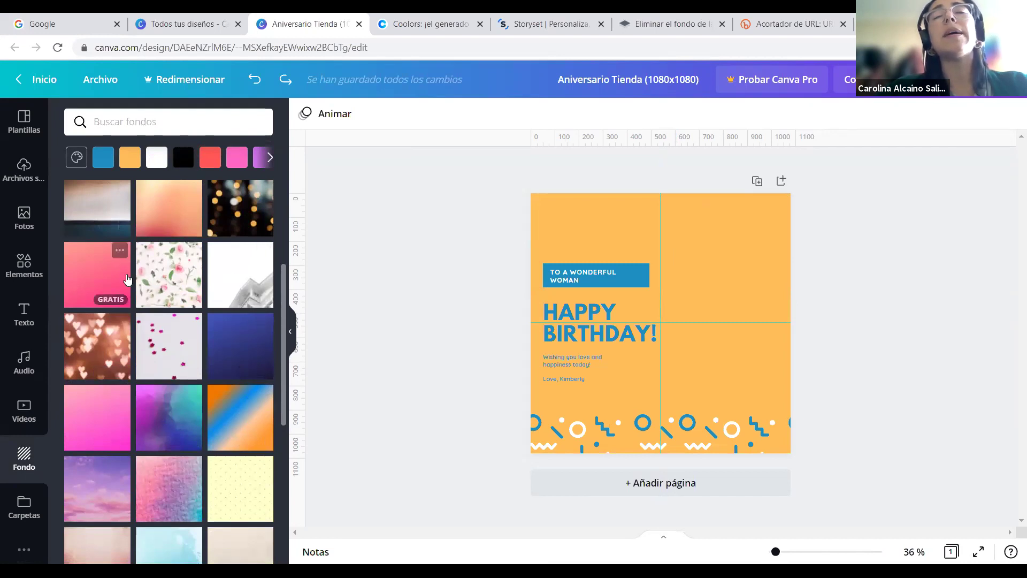
scroll(160, 292, "down", 4)
scroll(167, 305, "down", 2)
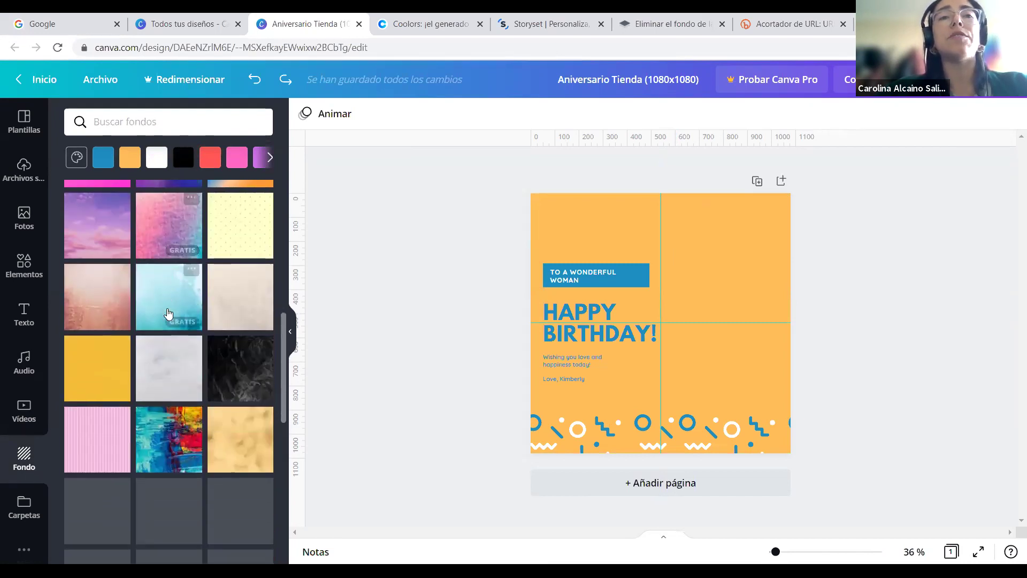
left_click(162, 431)
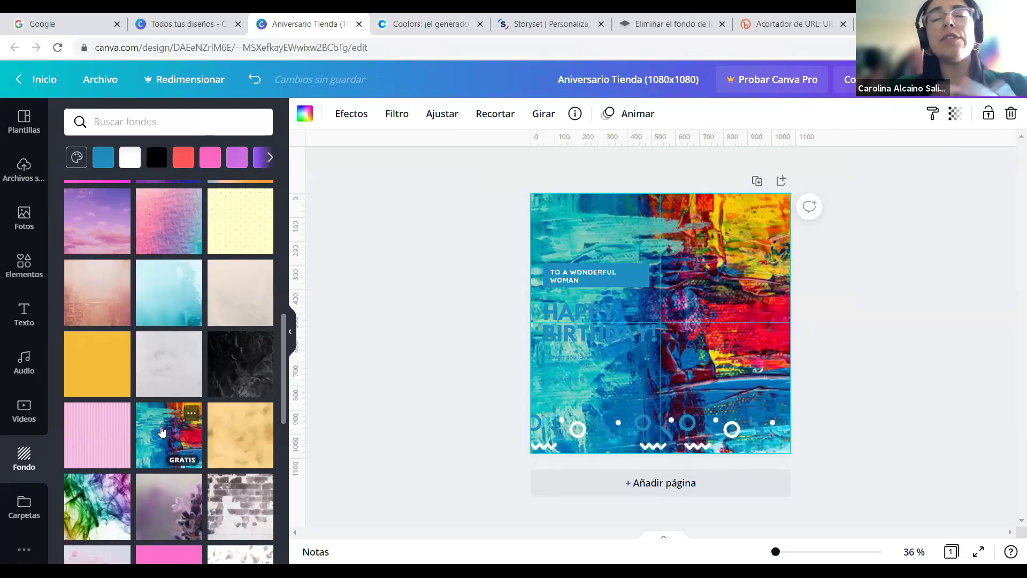
scroll(176, 436, "down", 3)
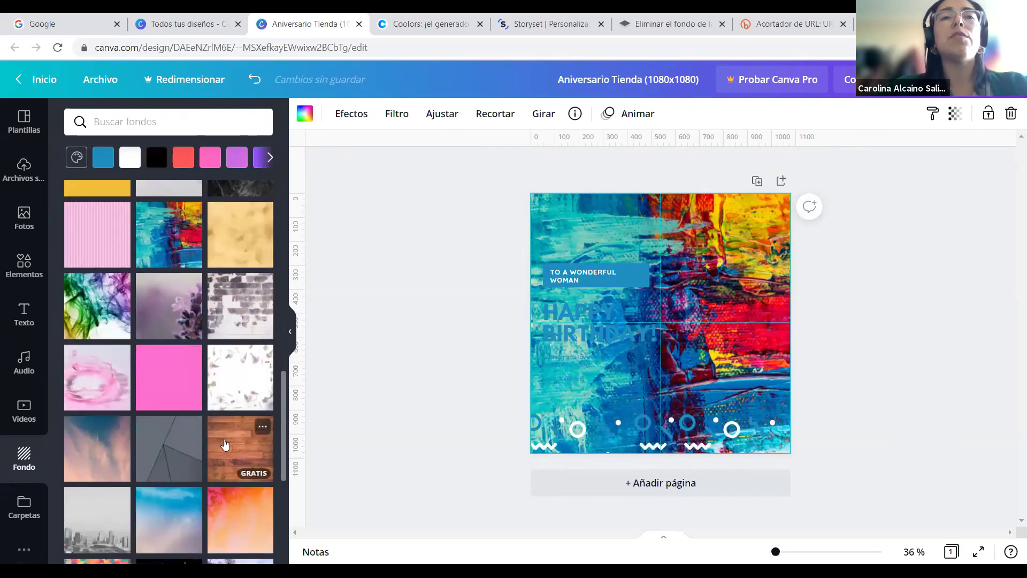
left_click(225, 445)
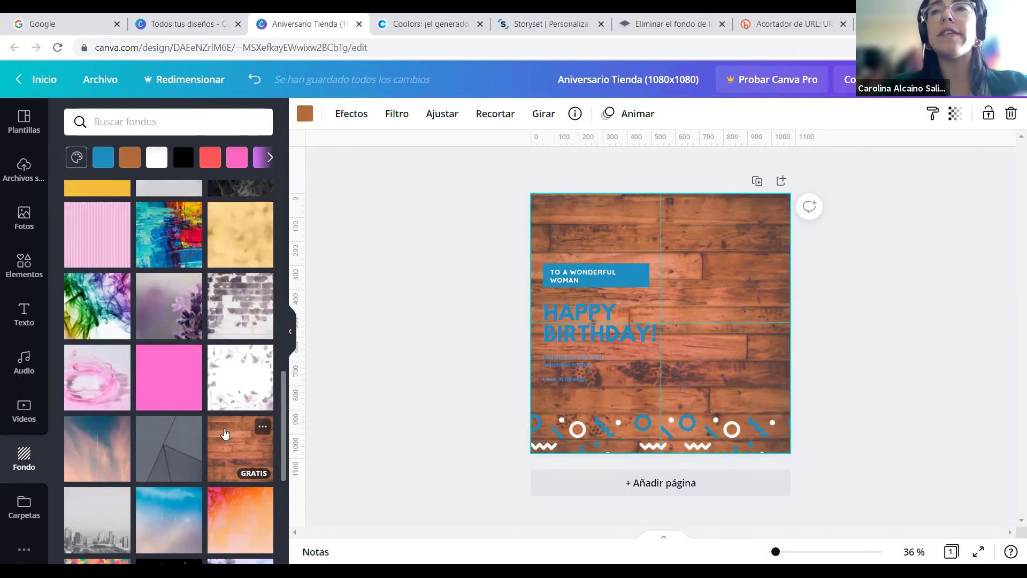
scroll(209, 412, "down", 3)
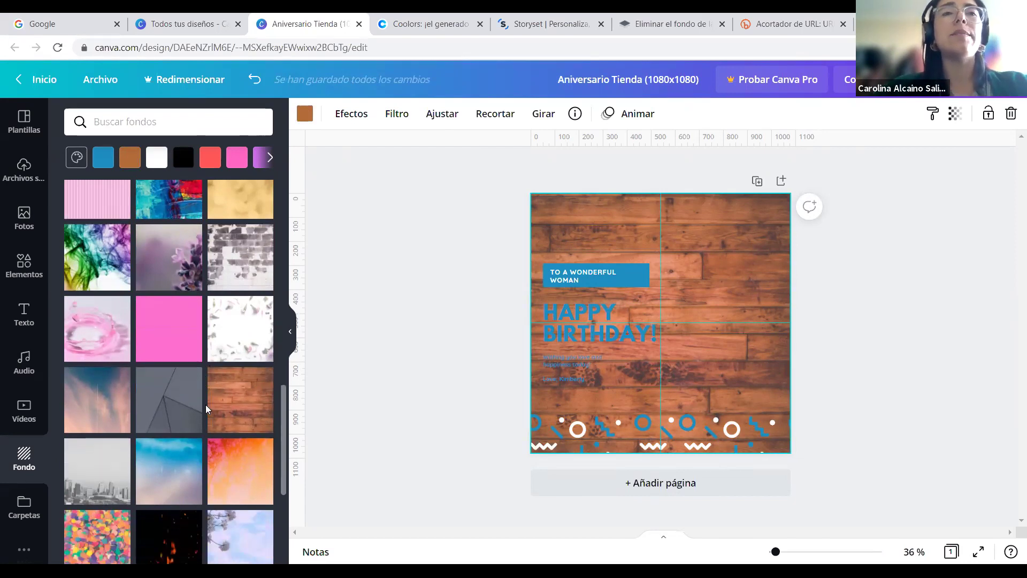
scroll(207, 409, "down", 2)
left_click(92, 319)
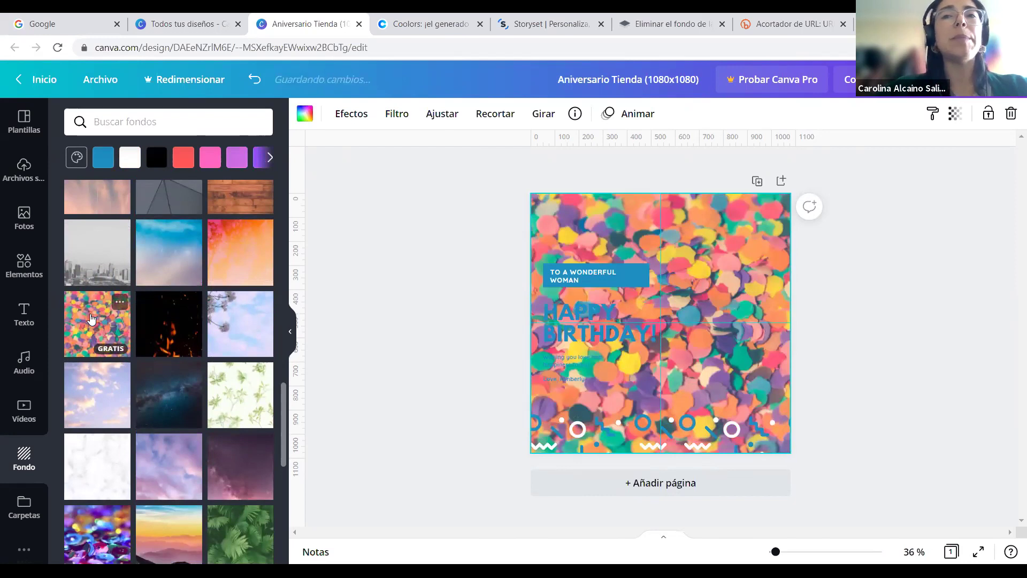
Step: Undo three times to restore the plain orange background
left_click(254, 80)
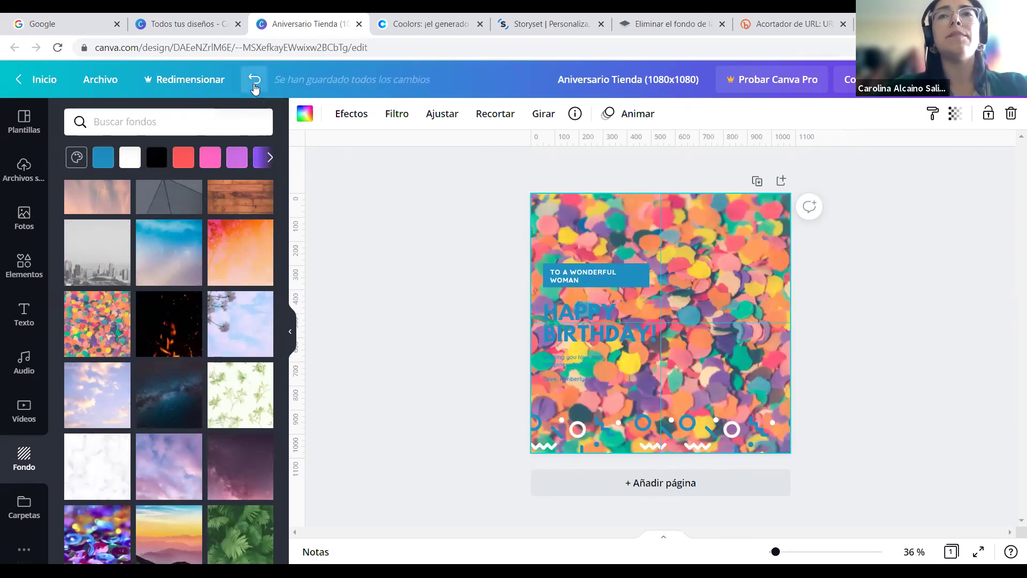
left_click(254, 81)
left_click(254, 80)
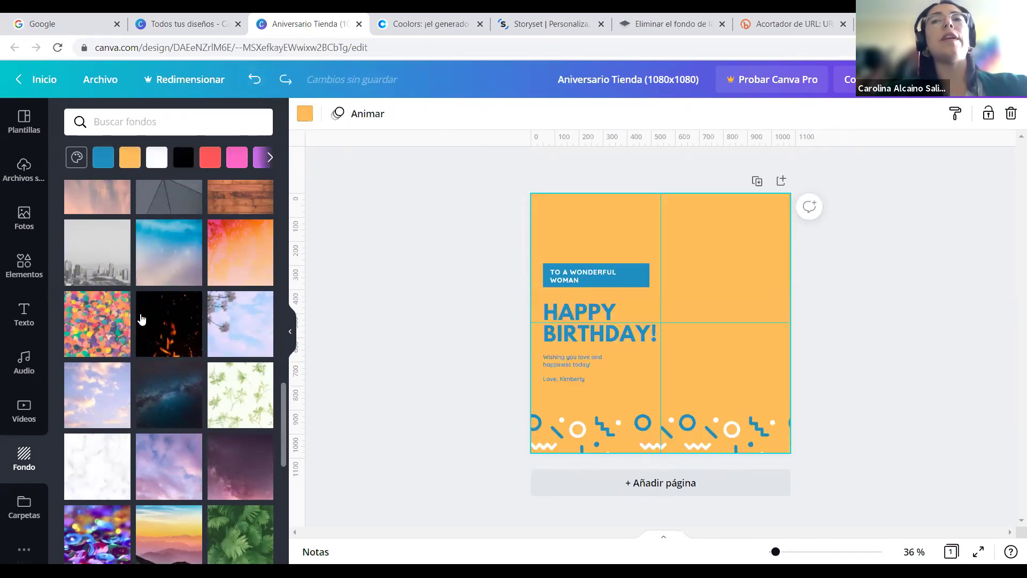
Step: Go through Carpetas and Más apps to launch the Pexels free photo library
scroll(31, 481, "down", 1)
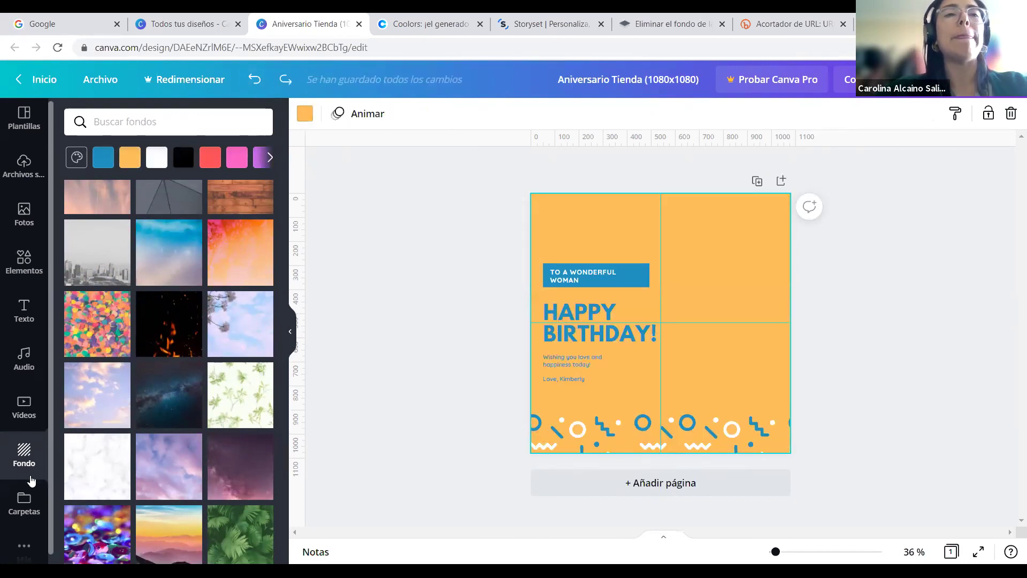
left_click(16, 488)
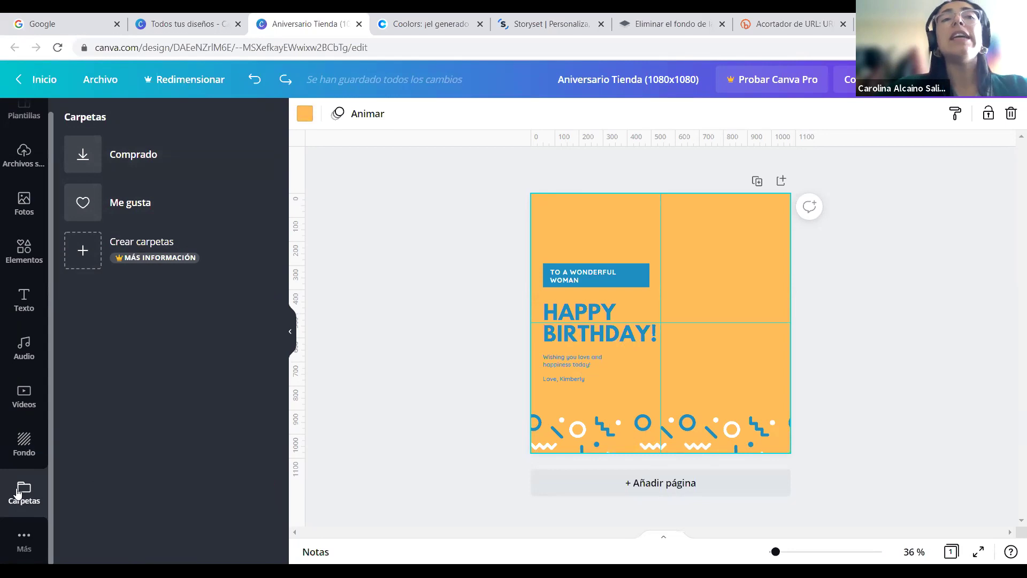
left_click(22, 541)
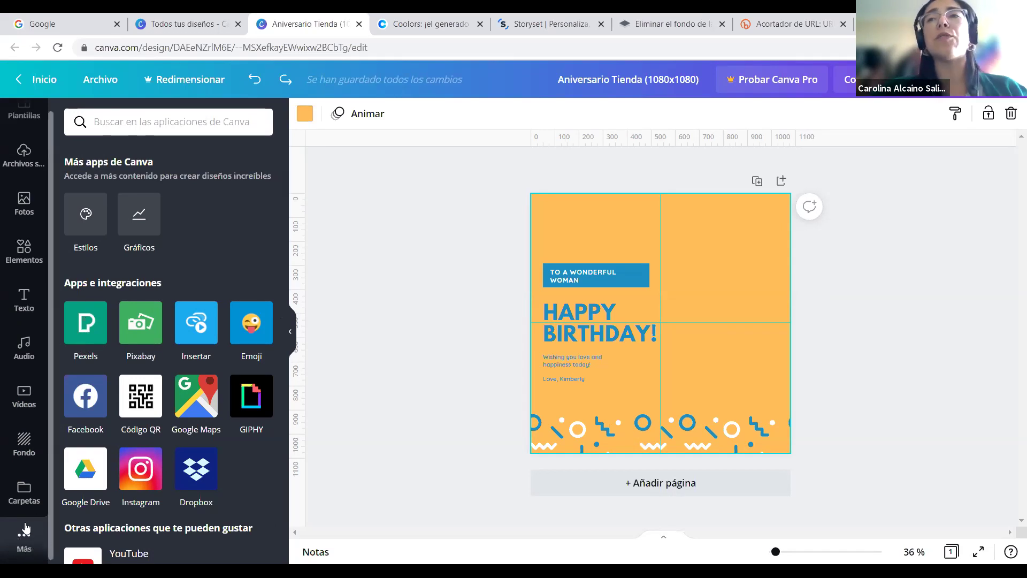
left_click(87, 329)
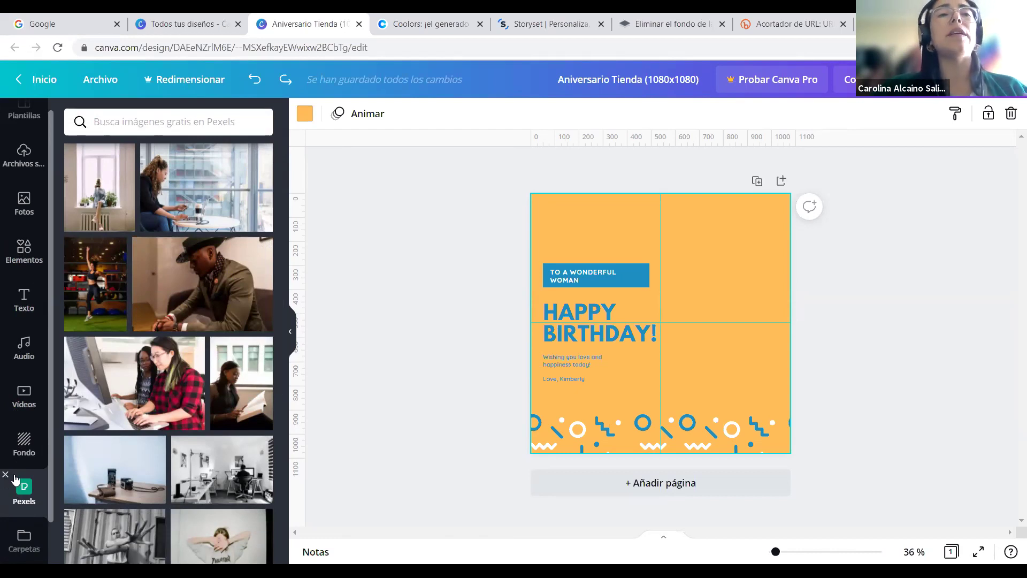
left_click(5, 474)
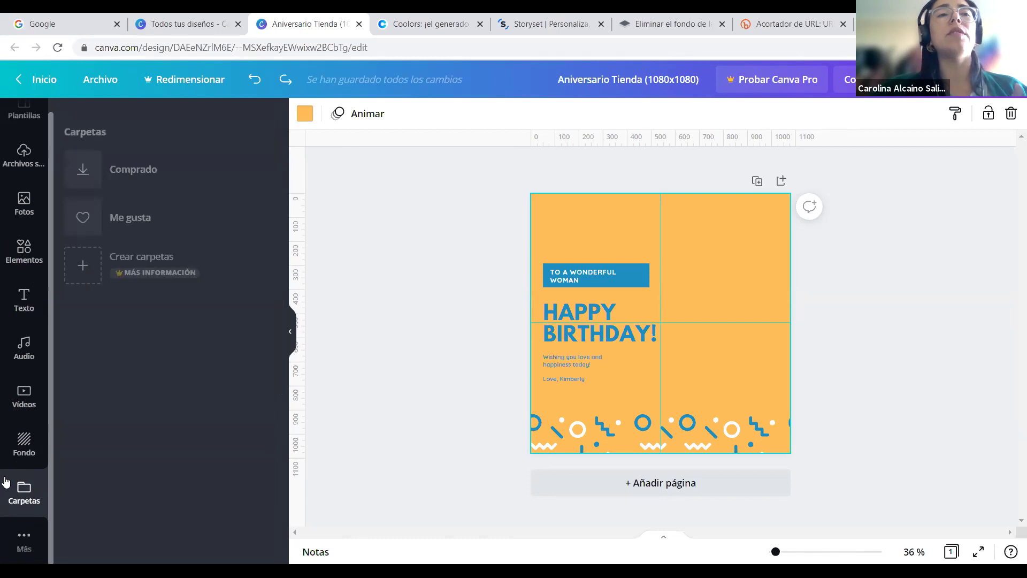
left_click(24, 541)
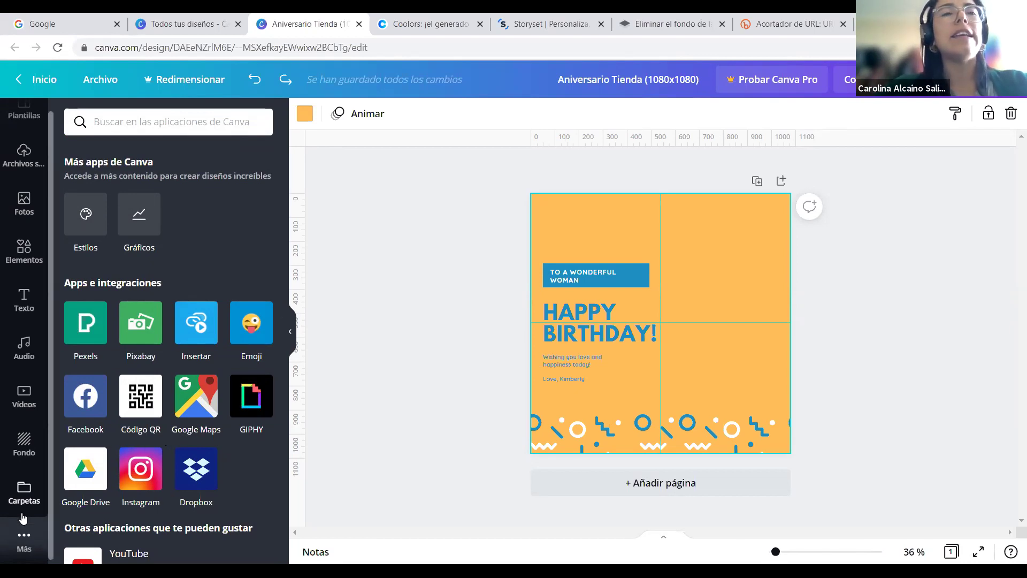
scroll(24, 498, "up", 1)
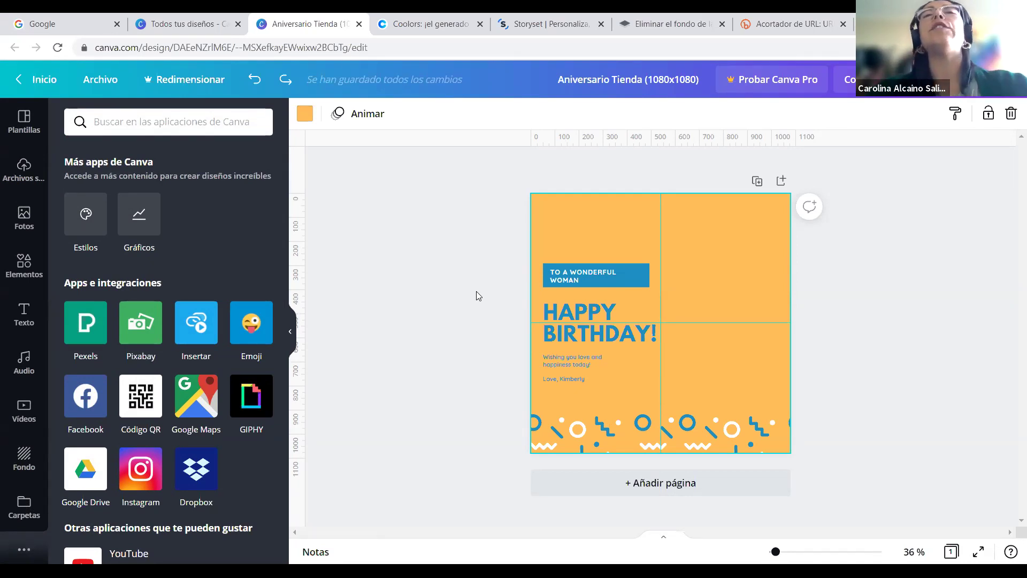
Step: Zoom the page view to 41%, then switch to the Coolors colour generator
left_click_drag(776, 556, 779, 557)
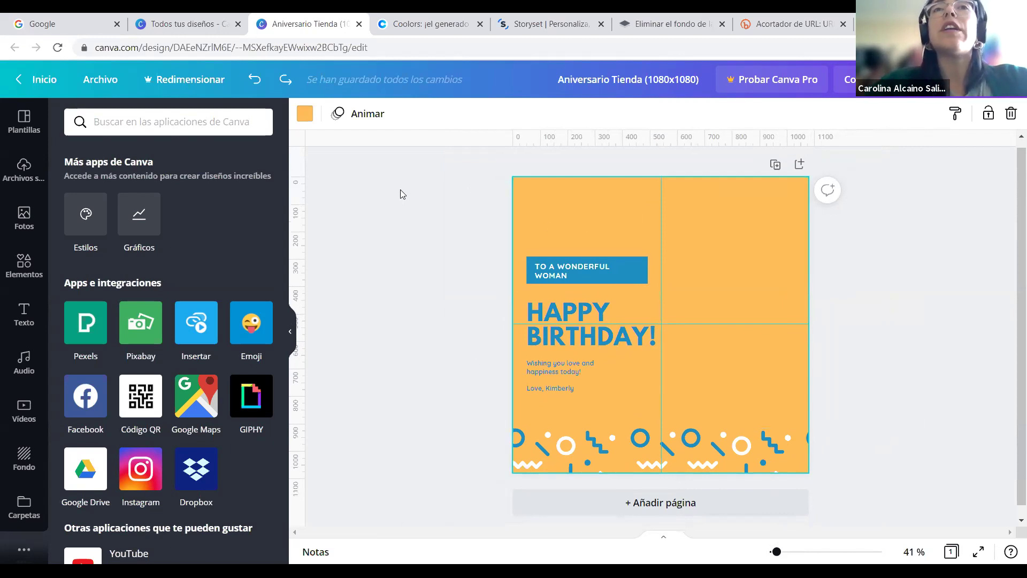
left_click(427, 19)
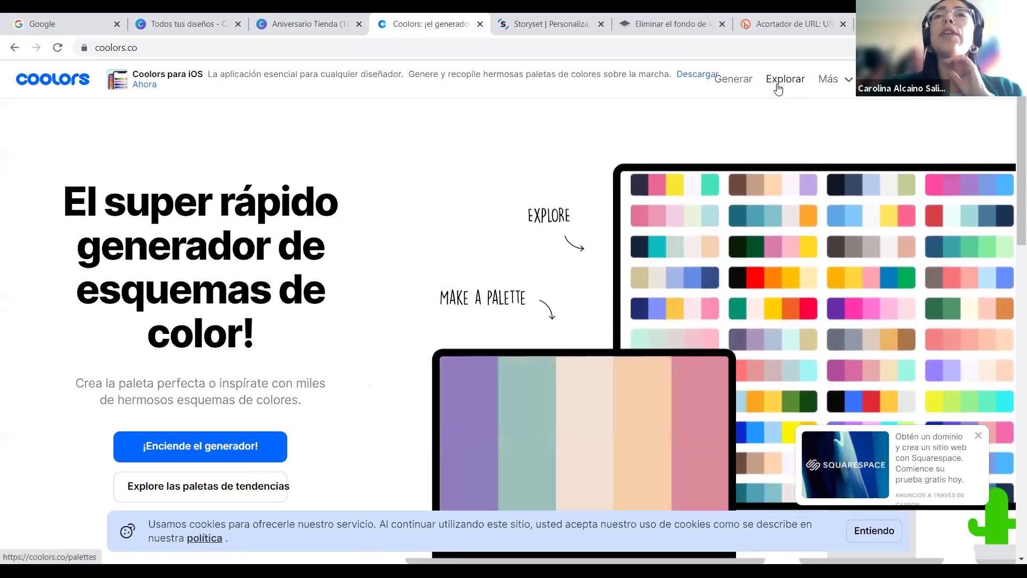
Step: Scroll through Coolors' Explorar trending palettes and open the green gradient palette's '...' menu
left_click(782, 86)
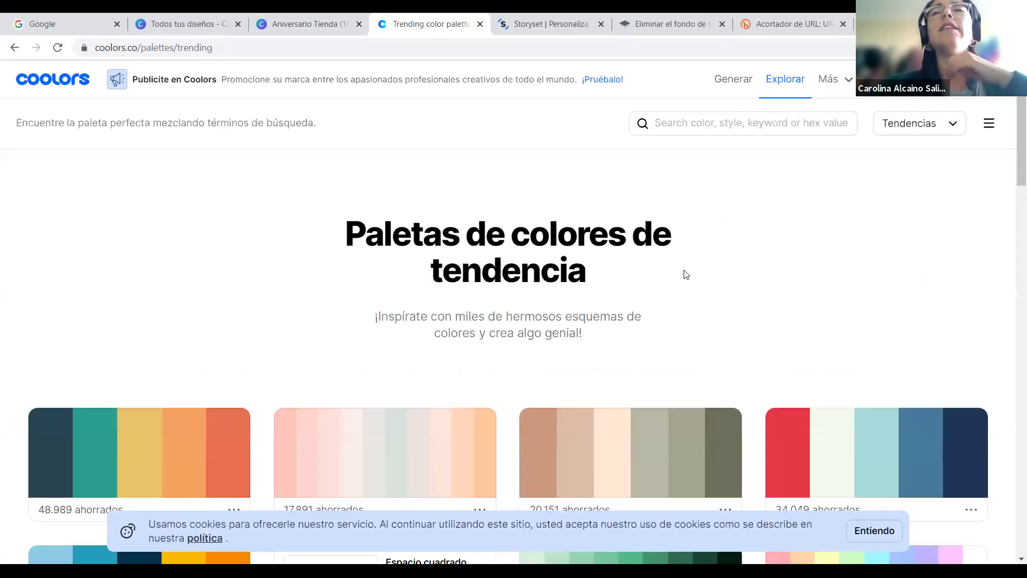
scroll(686, 274, "down", 3)
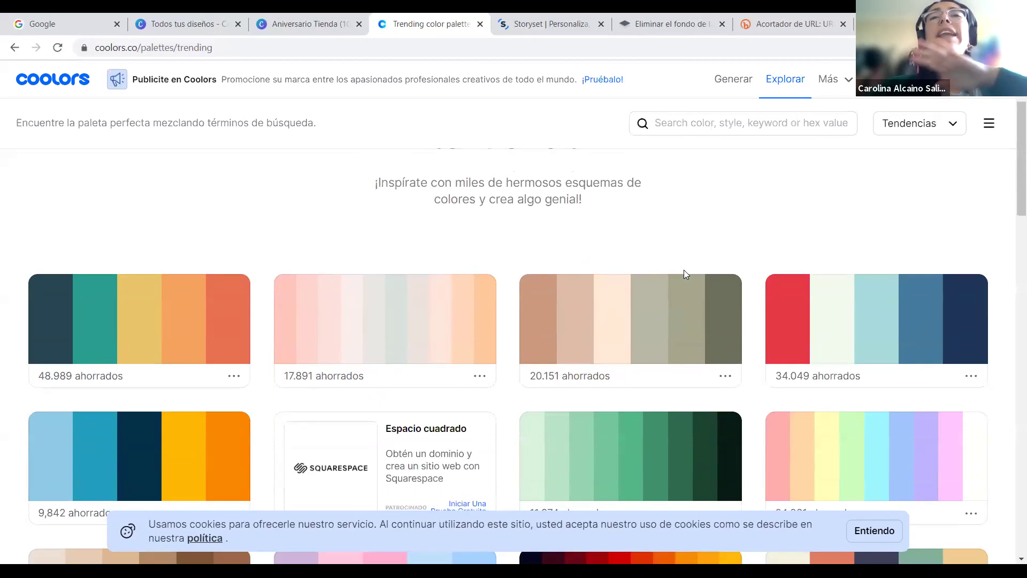
scroll(683, 269, "down", 4)
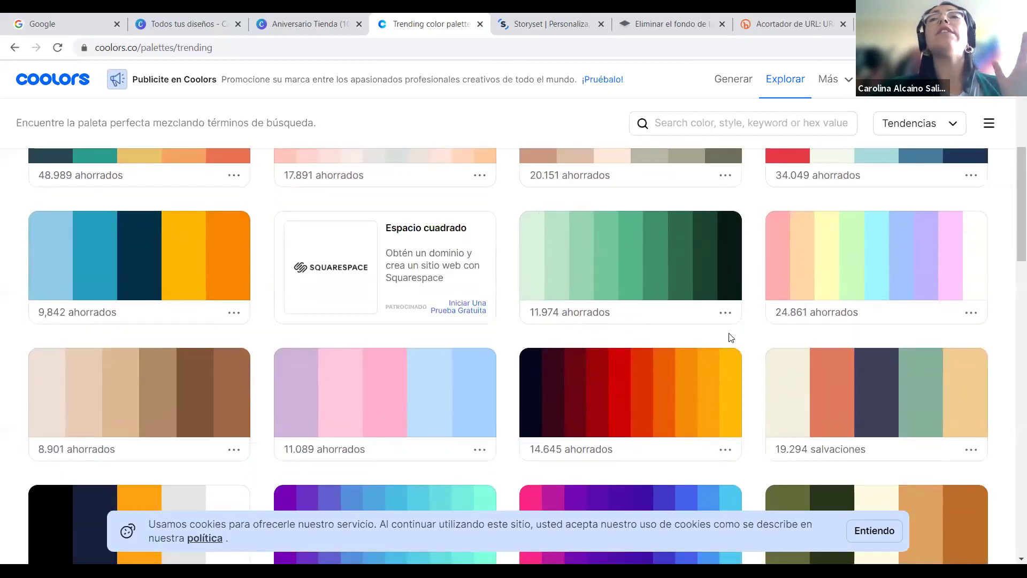
scroll(730, 337, "down", 1)
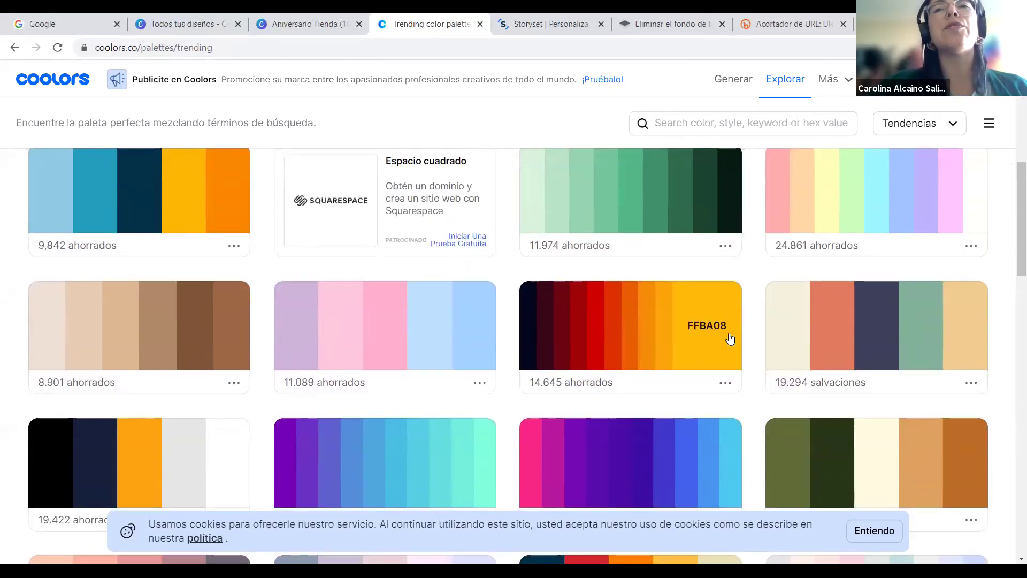
scroll(749, 394, "down", 2)
scroll(751, 393, "down", 1)
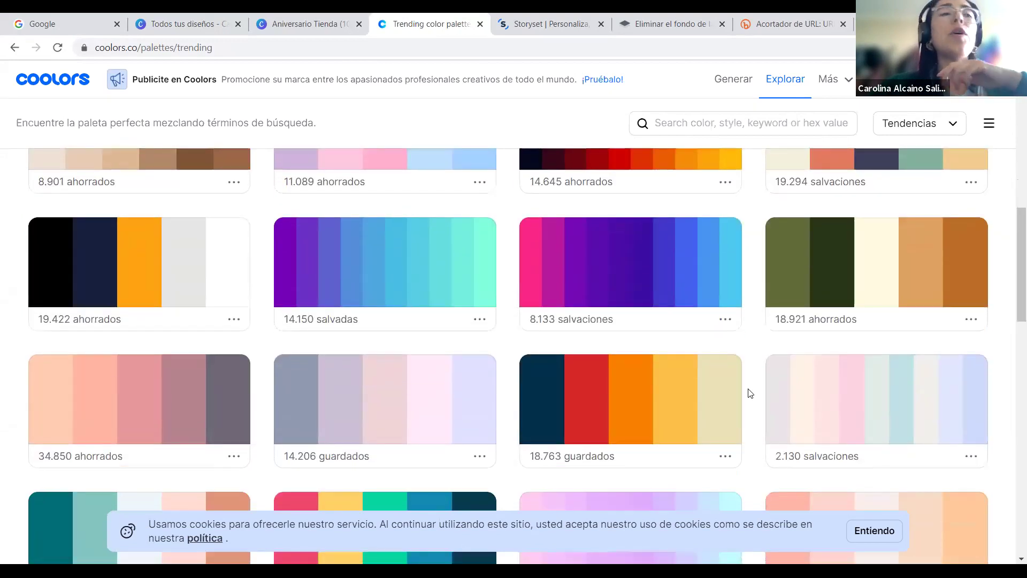
scroll(751, 393, "down", 2)
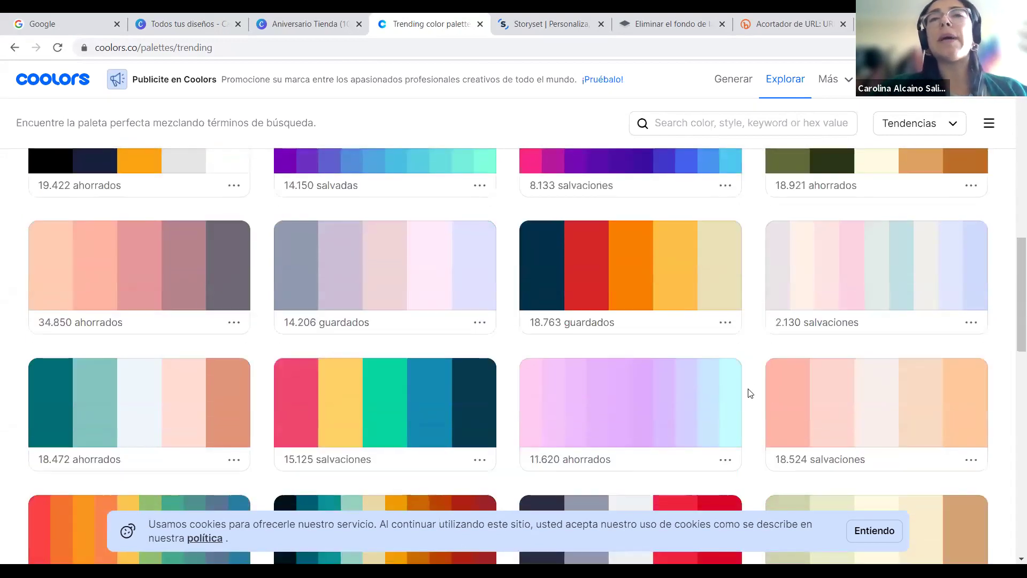
scroll(751, 393, "down", 2)
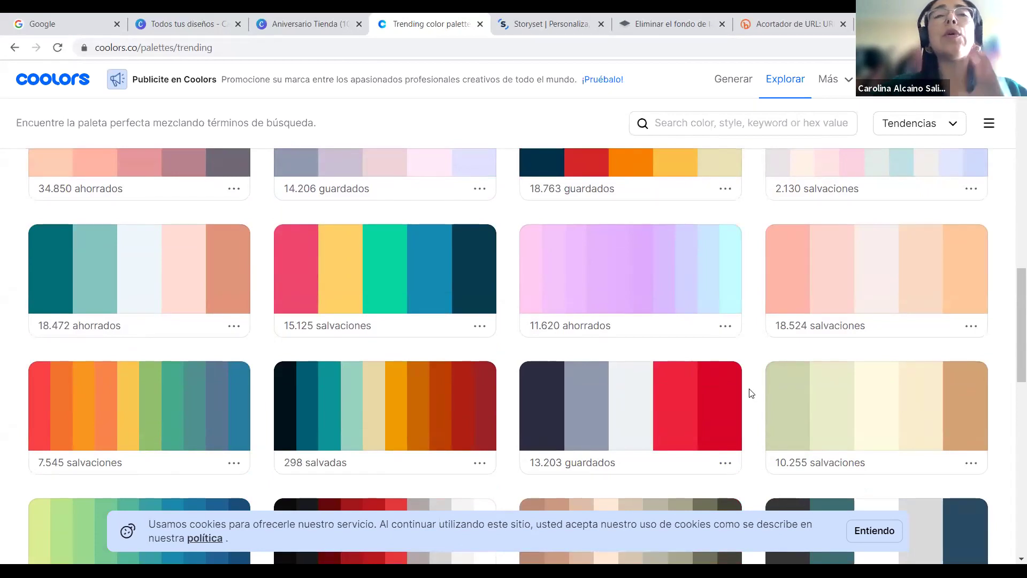
scroll(750, 393, "down", 1)
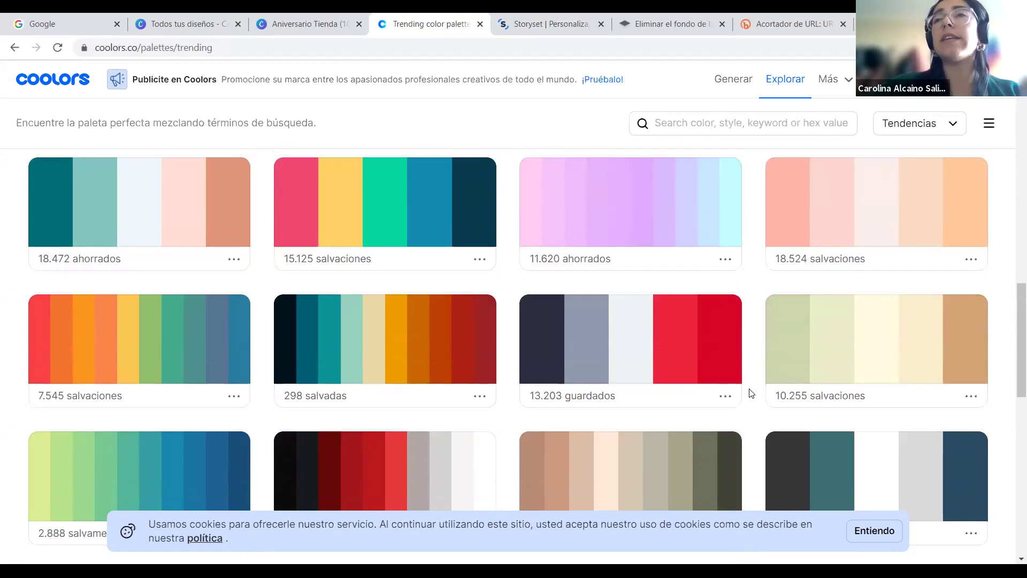
scroll(751, 393, "down", 2)
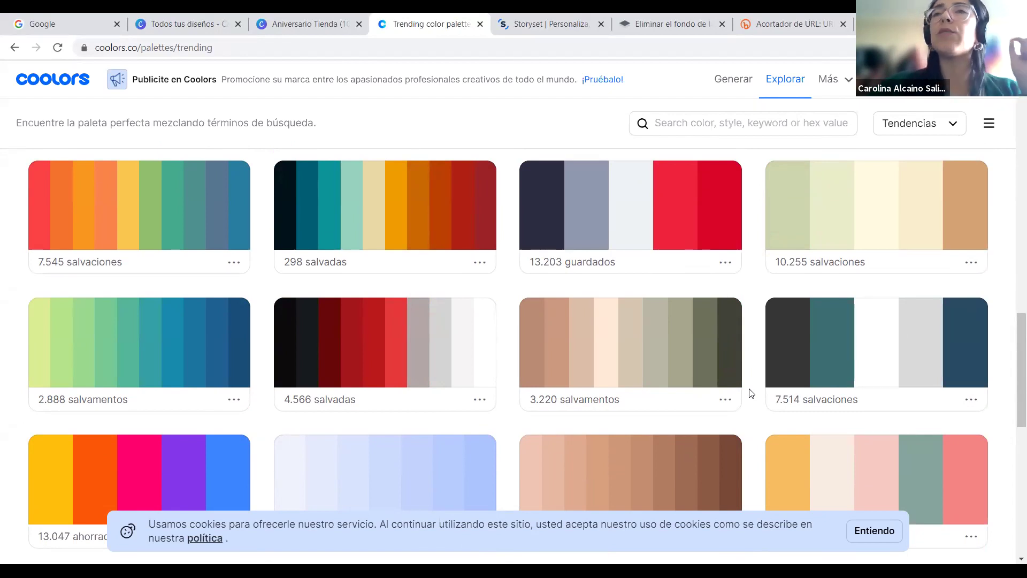
scroll(752, 393, "up", 8)
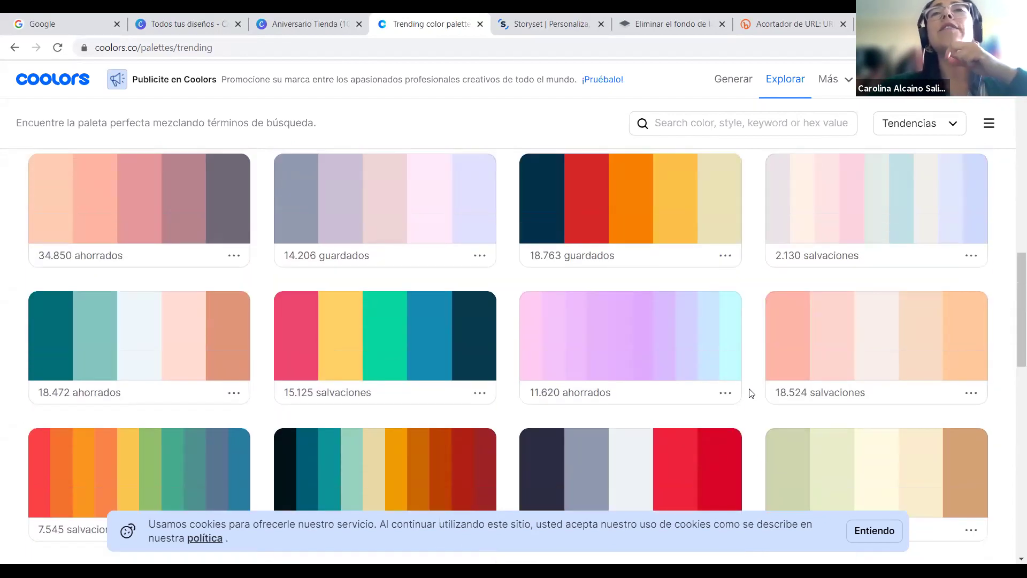
scroll(752, 393, "up", 6)
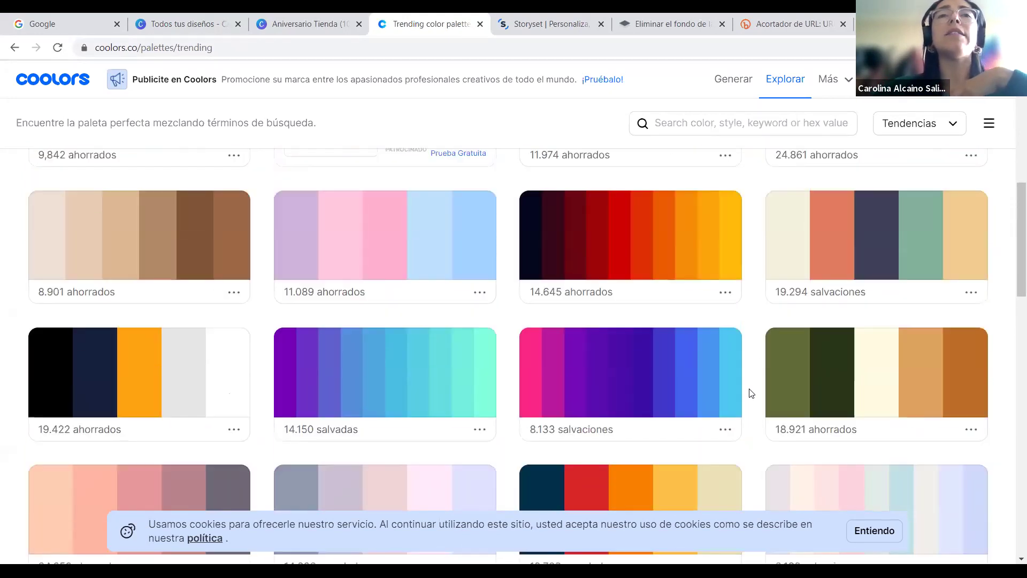
scroll(752, 394, "up", 1)
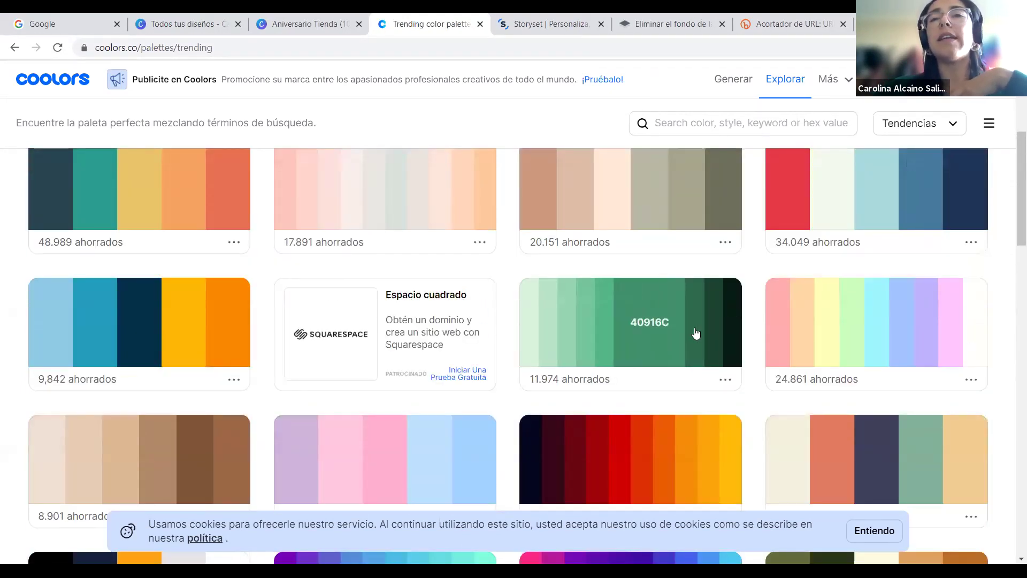
left_click(727, 381)
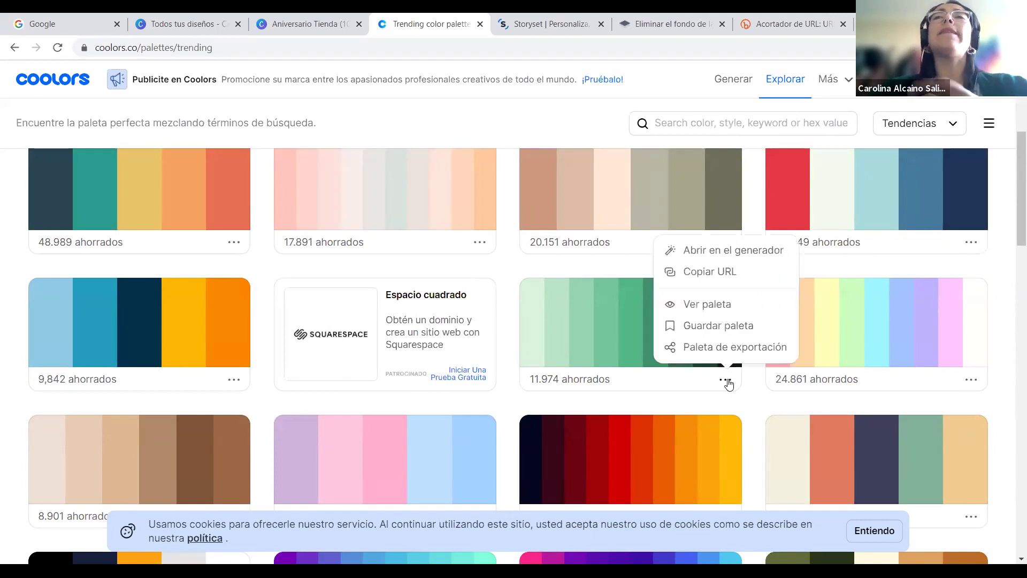
Step: Copy mint green hex 85CEA8 from the Coolors palette and open Canva's background colour options
left_click(712, 251)
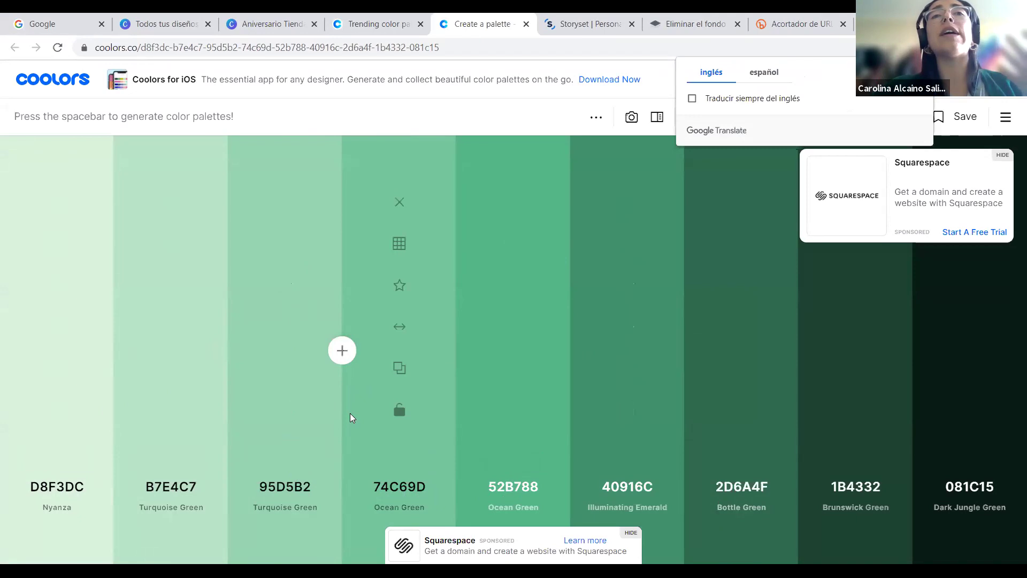
left_click(340, 352)
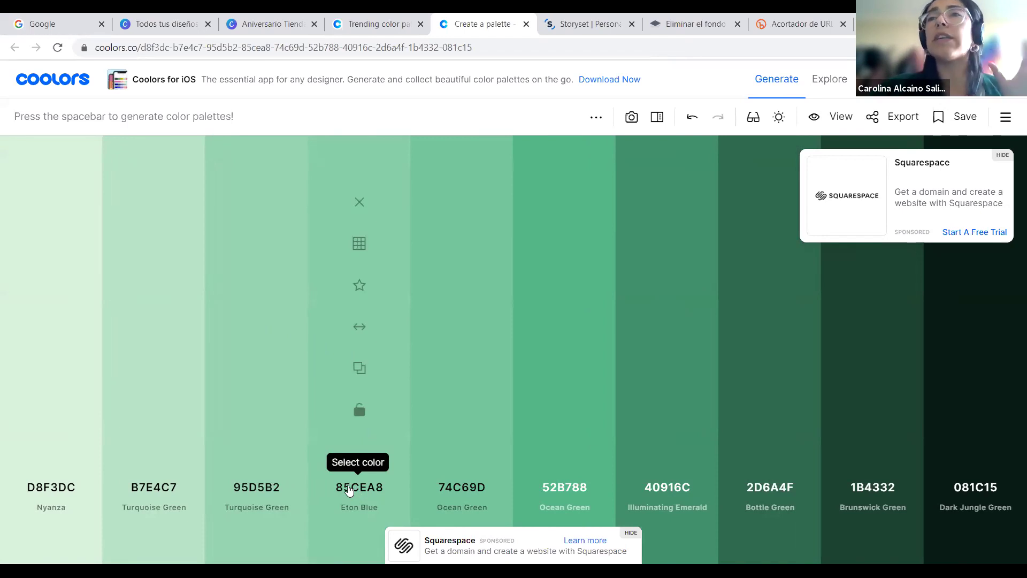
left_click(353, 491)
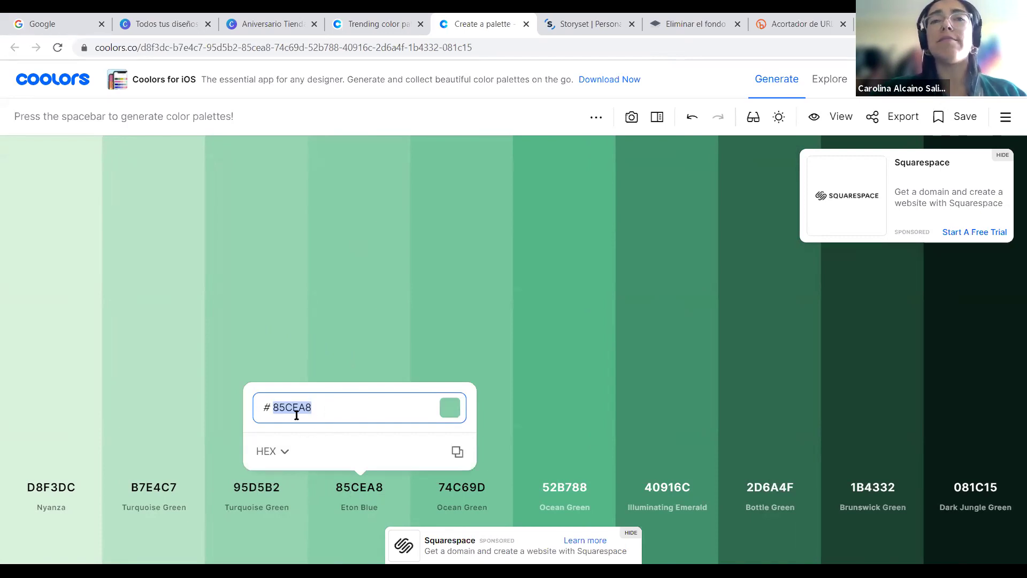
left_click(454, 453)
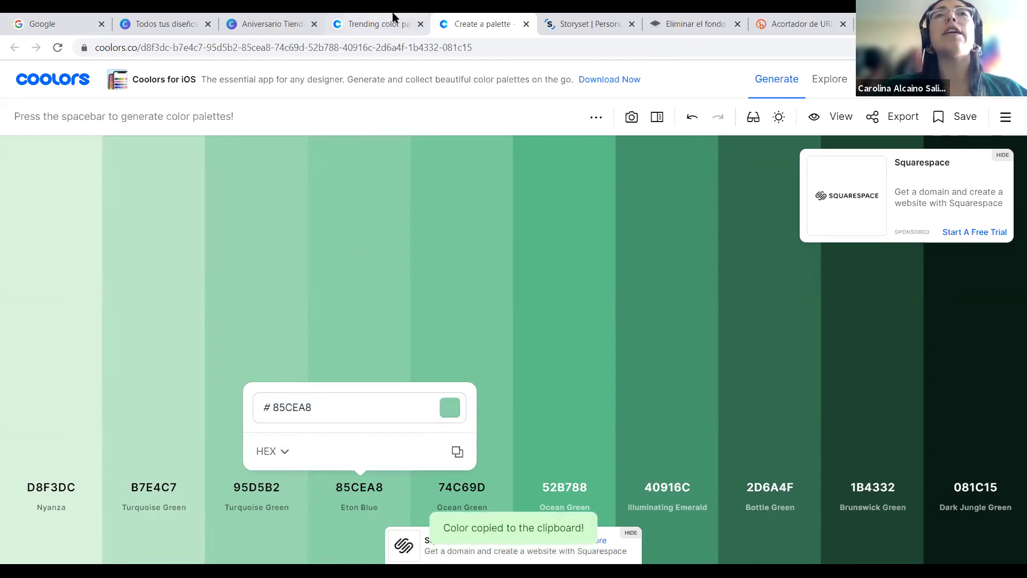
left_click(270, 23)
left_click(305, 113)
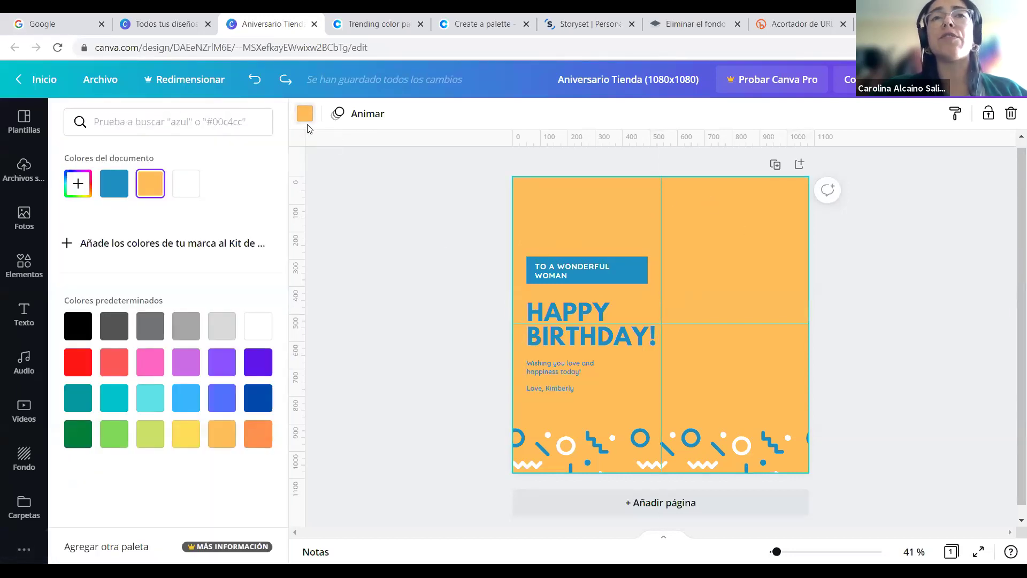
Step: Paste #85CEA8 as a new custom colour so the card background turns mint green
left_click(78, 184)
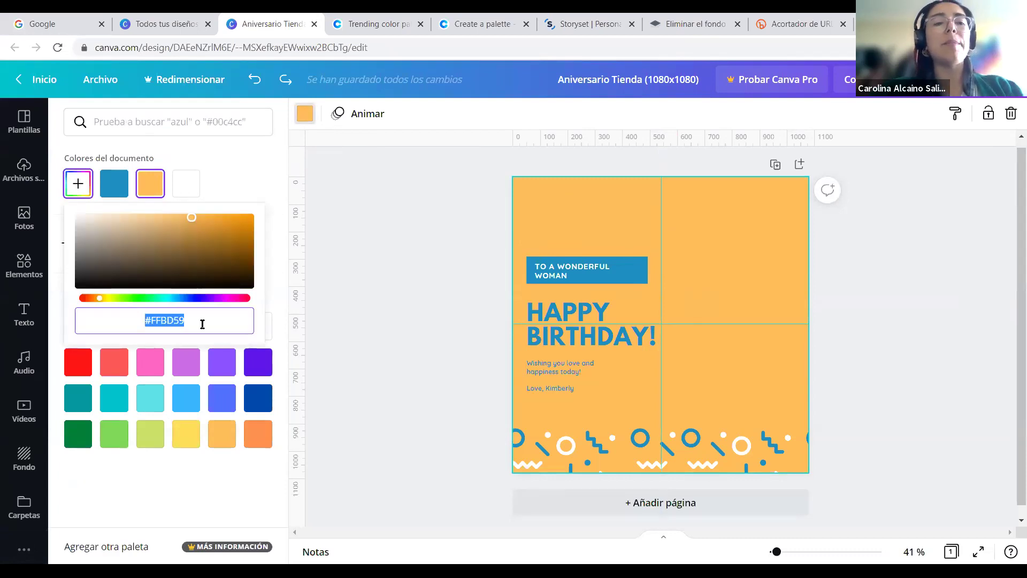
key("ctrl+v")
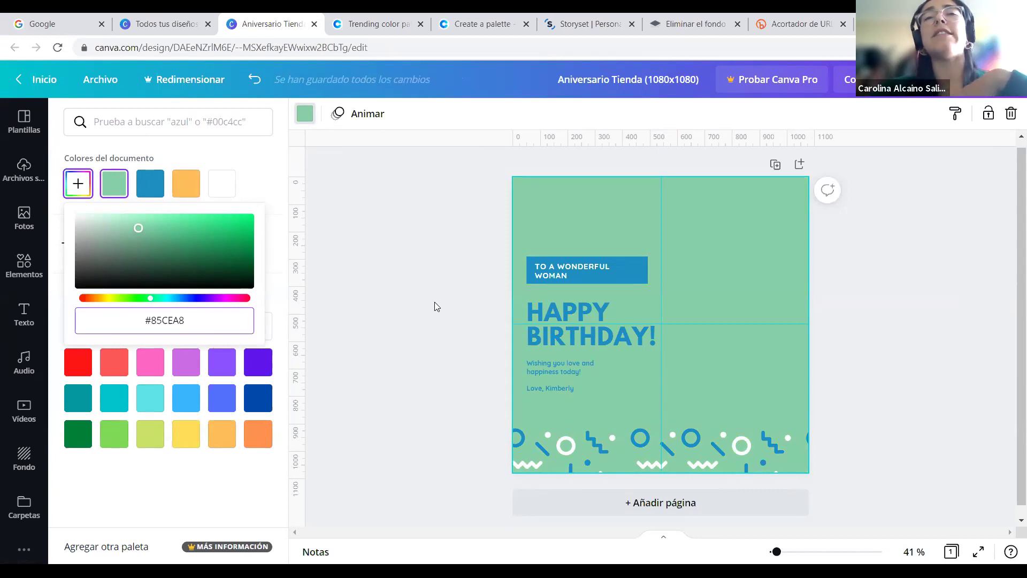
key("Escape")
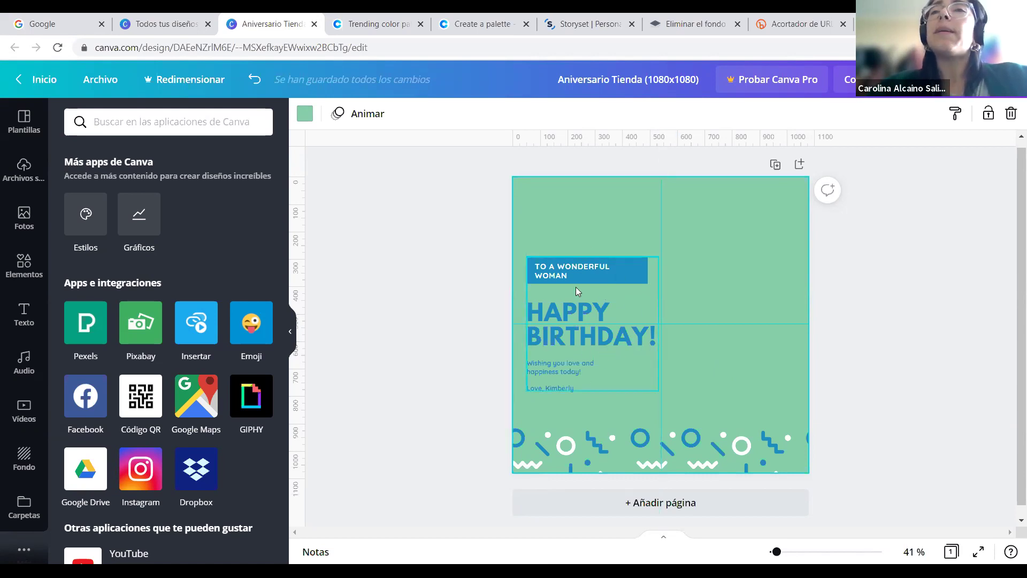
Step: Shift the birthday text group up and right, then ungroup its text elements
mouse_move(624, 294)
left_mouse_down()
mouse_move(654, 242)
mouse_move(627, 317)
mouse_move(637, 332)
mouse_move(707, 310)
mouse_move(605, 285)
left_mouse_up()
left_click(606, 282)
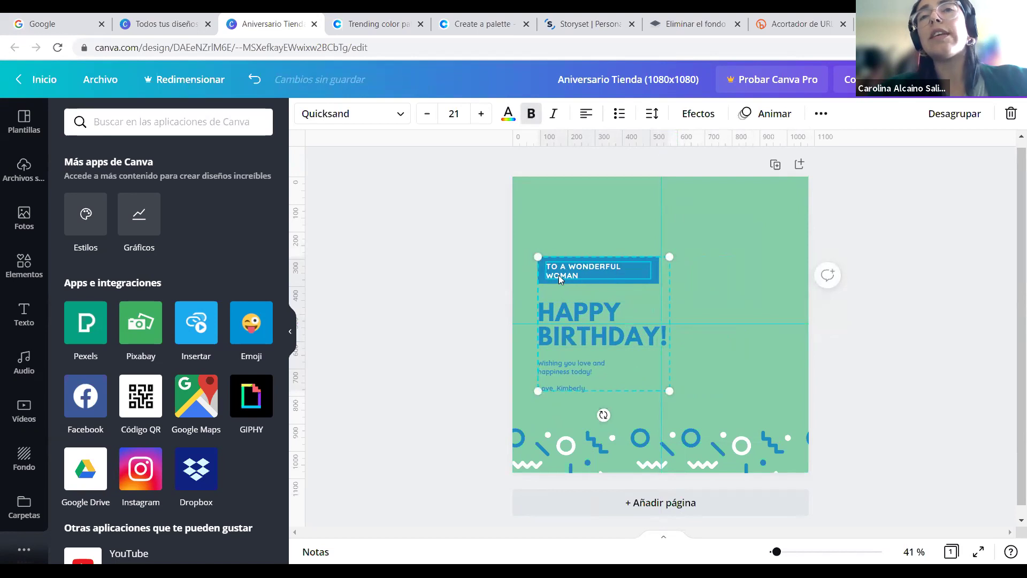
left_click(578, 323)
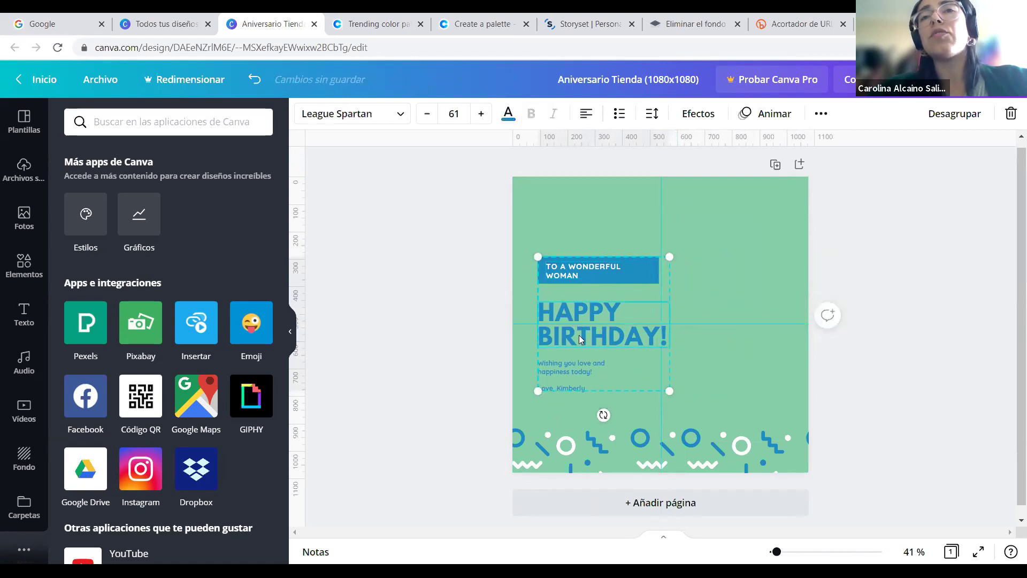
left_click(571, 373)
left_click_drag(640, 297, 673, 279)
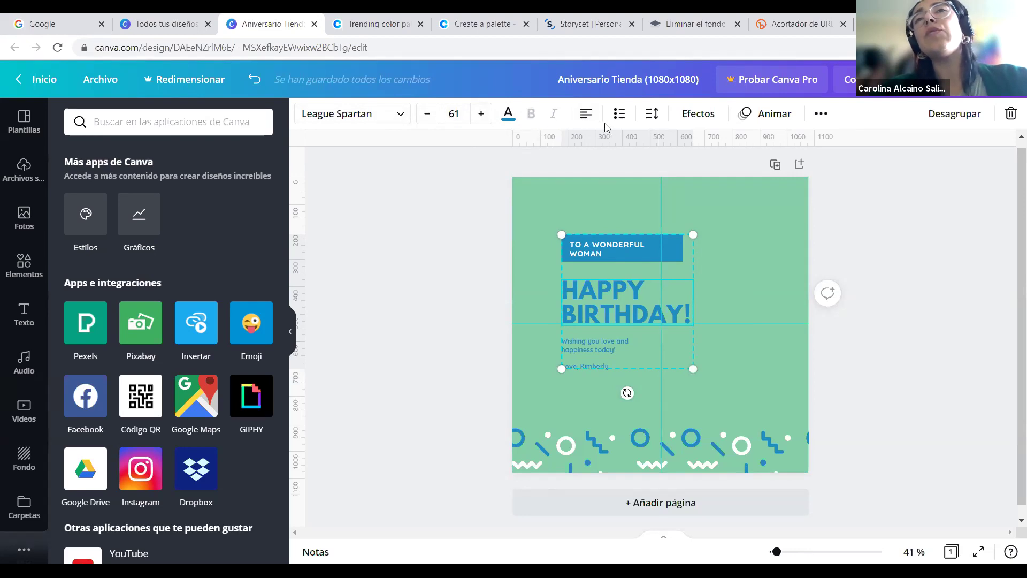
left_click(968, 118)
left_click(743, 279)
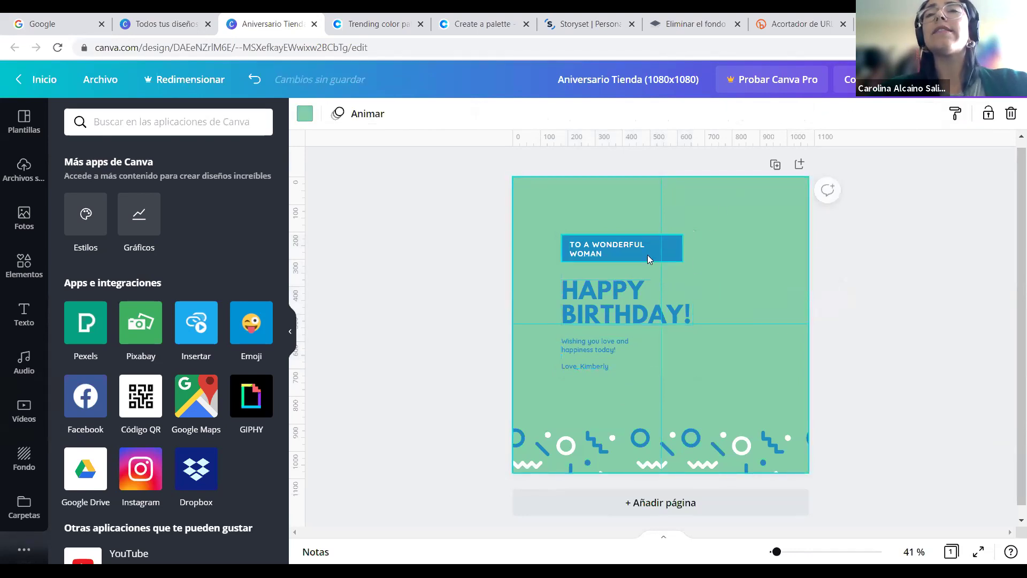
Step: Move HAPPY BIRTHDAY! to the card's right side and the wishes text to the lower left
left_click(628, 250)
left_click(626, 306)
left_click_drag(644, 301, 743, 312)
left_click(594, 352)
left_click_drag(594, 349, 574, 362)
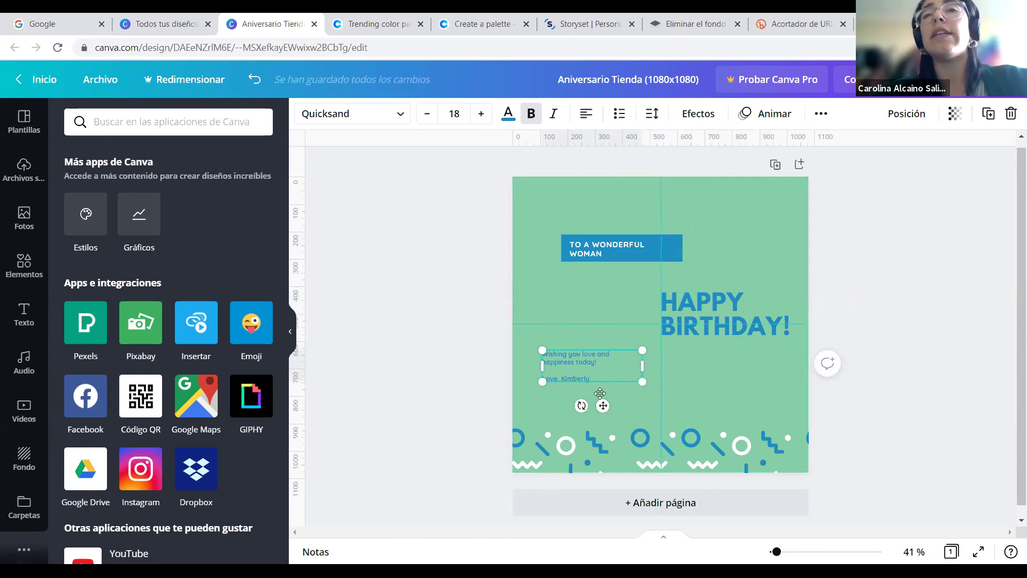
left_click_drag(601, 406, 587, 430)
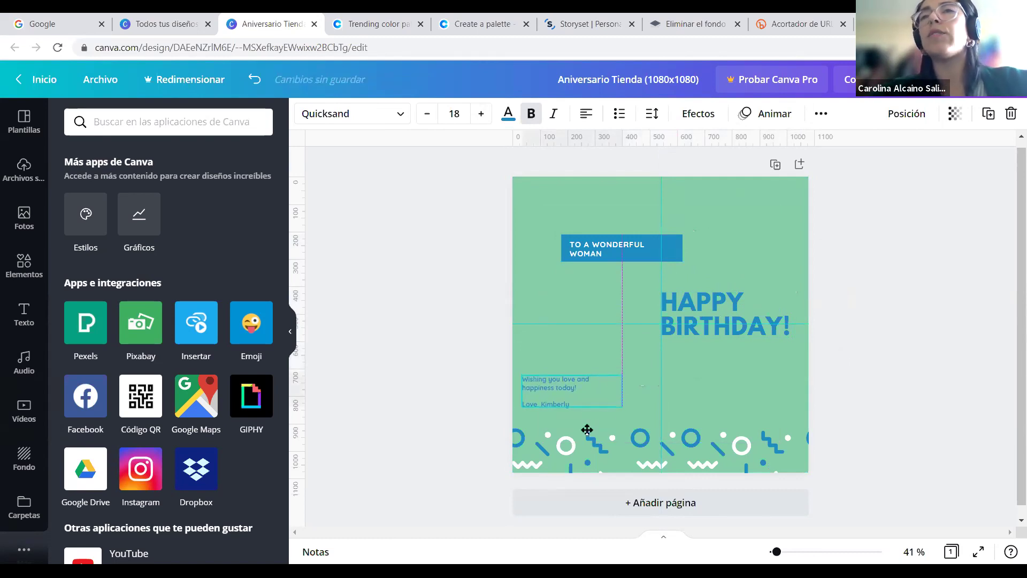
Step: Replace the HAPPY BIRTHDAY! heading with the two-line text '20%' / 'DCTO'
left_click(726, 314)
left_click_drag(726, 314, 678, 321)
double_click(673, 311)
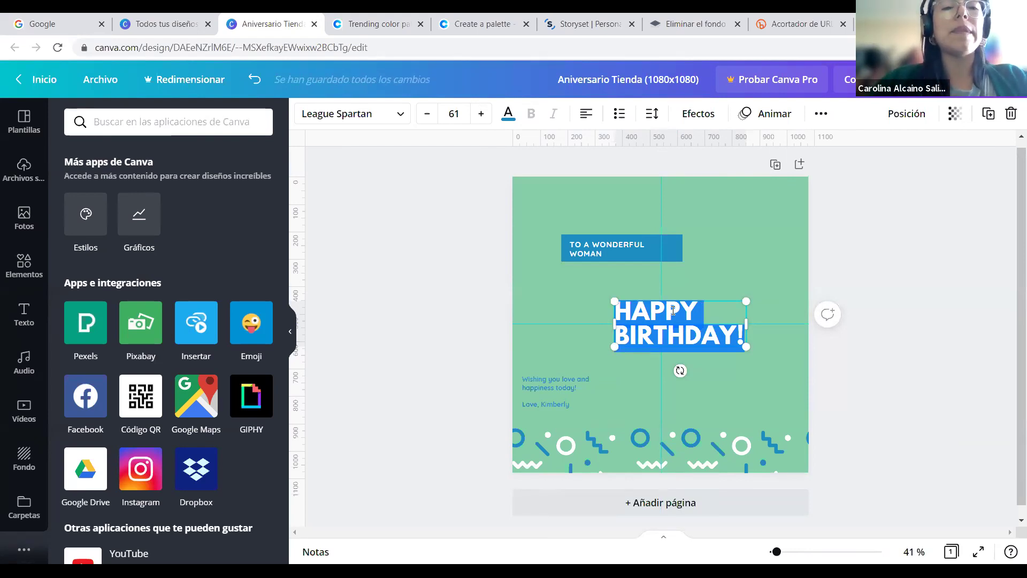
type("20")
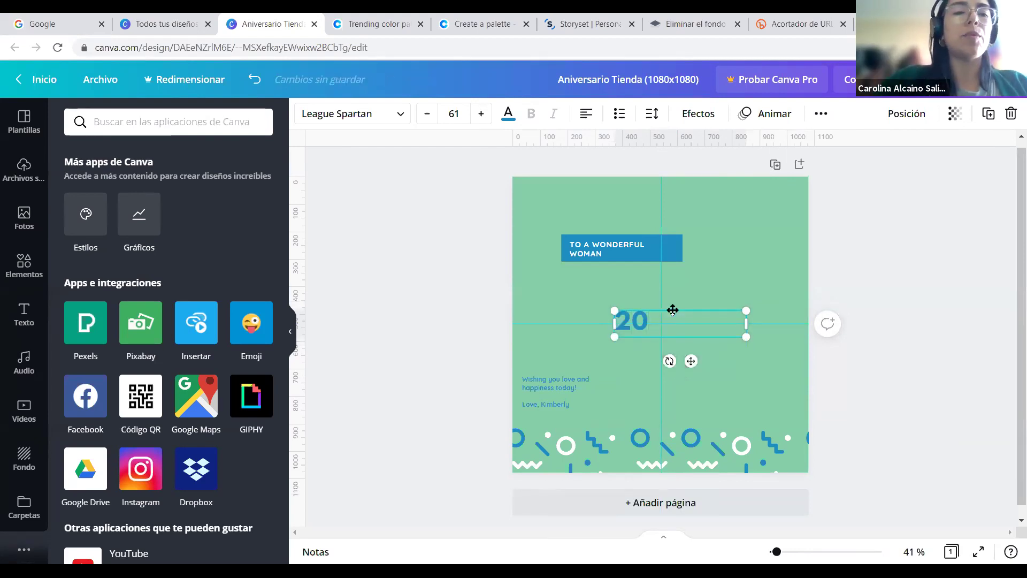
type("%")
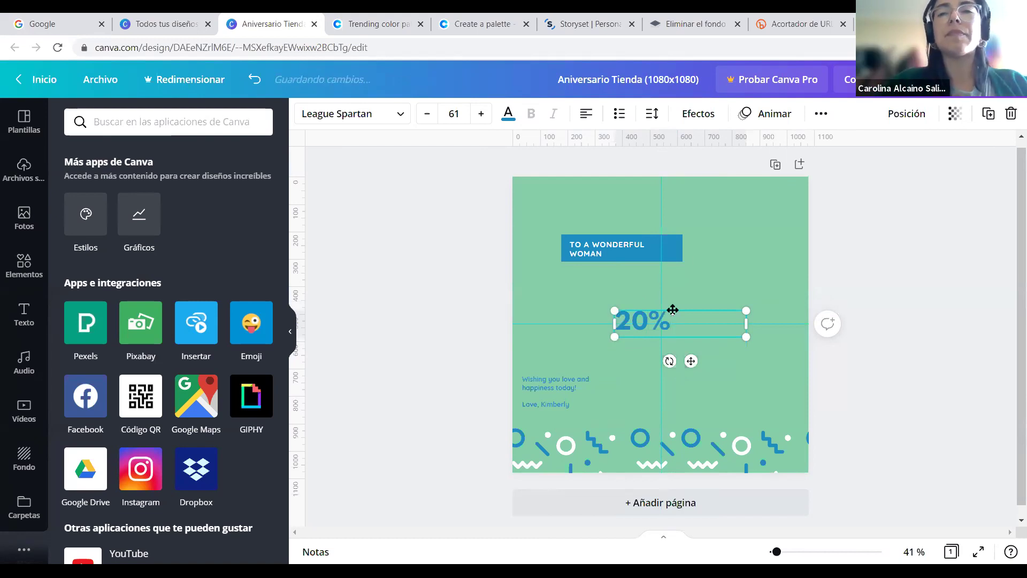
key("Return")
type("DCTO")
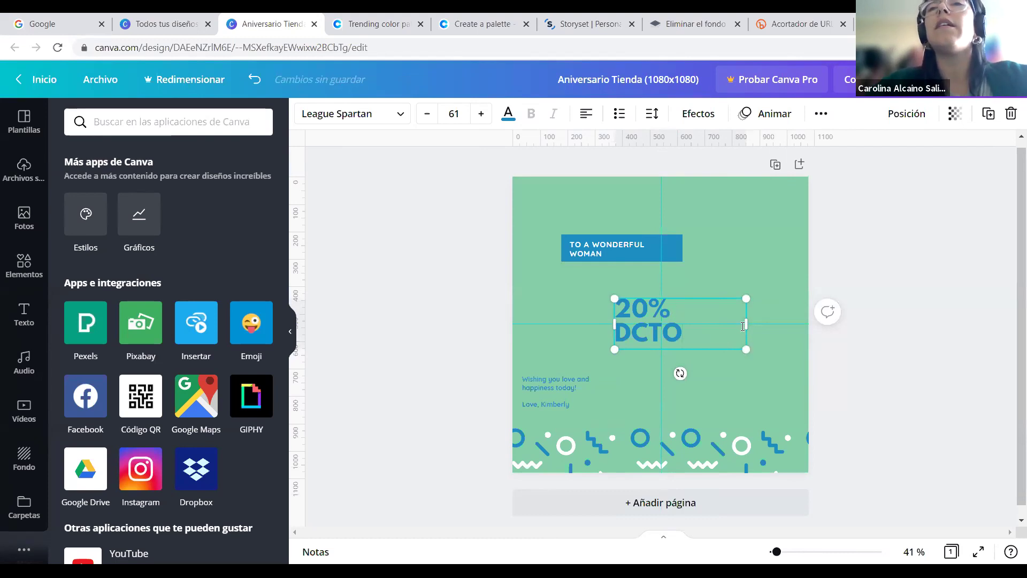
Step: Enlarge the 20% DCTO heading and place it near the page's centre line
left_click_drag(745, 325, 772, 406)
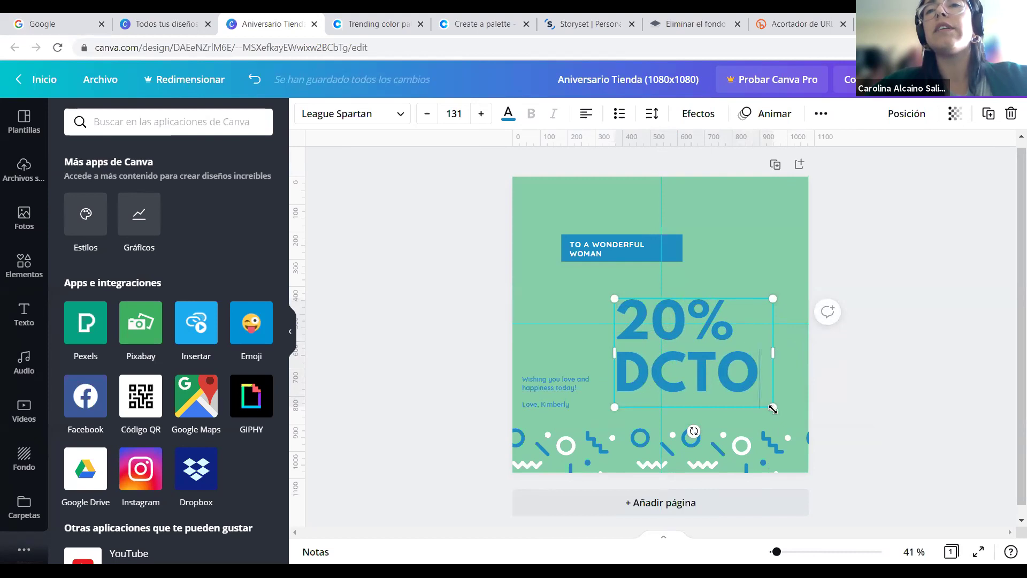
mouse_move(773, 407)
left_mouse_down()
mouse_move(652, 327)
mouse_move(734, 367)
mouse_move(779, 411)
left_mouse_up()
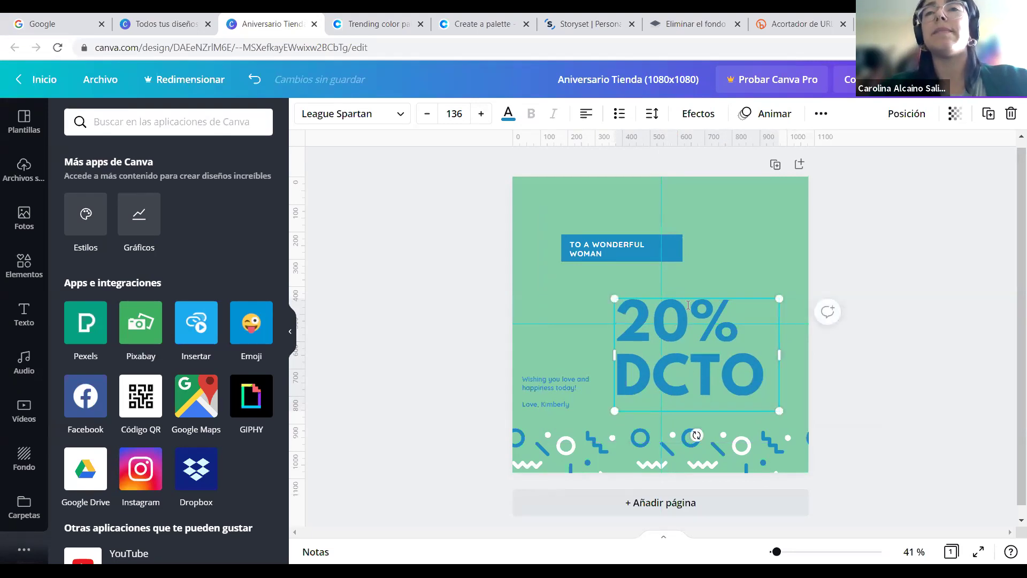
left_click_drag(688, 297, 650, 265)
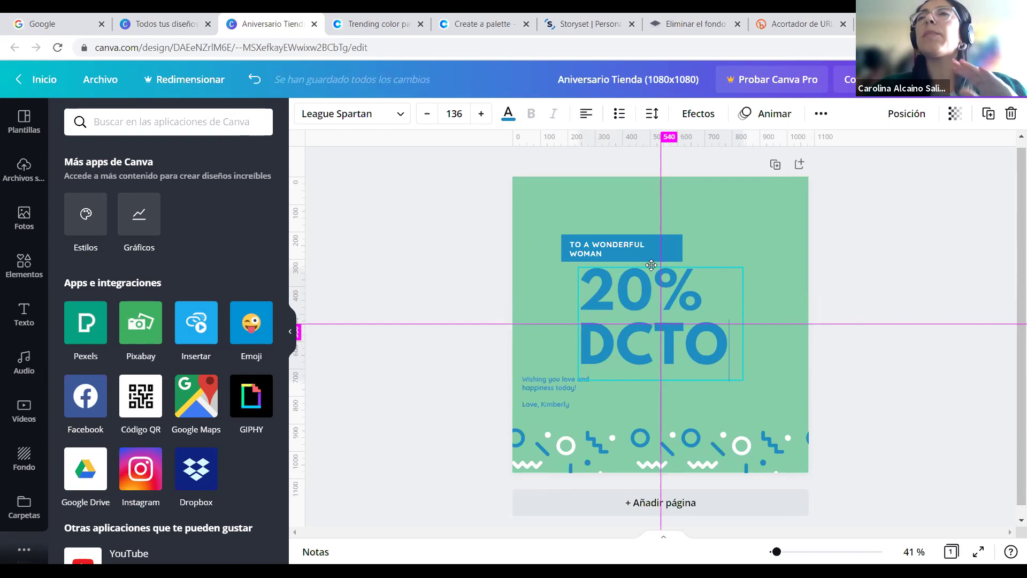
left_click_drag(651, 265, 681, 275)
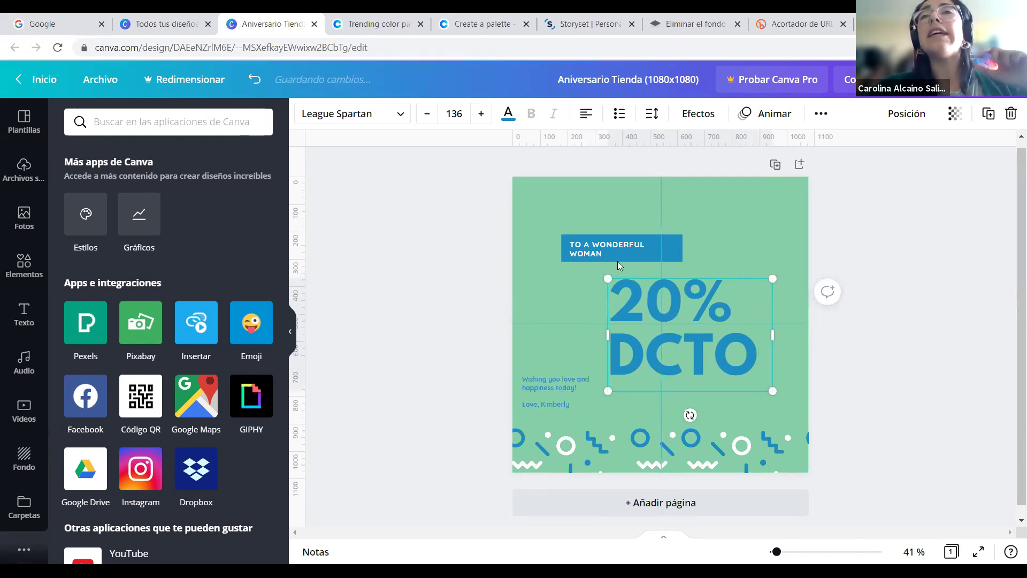
Step: Centre the 20% DCTO heading on the page in both directions, testing top and bottom positions along the way
left_click(901, 114)
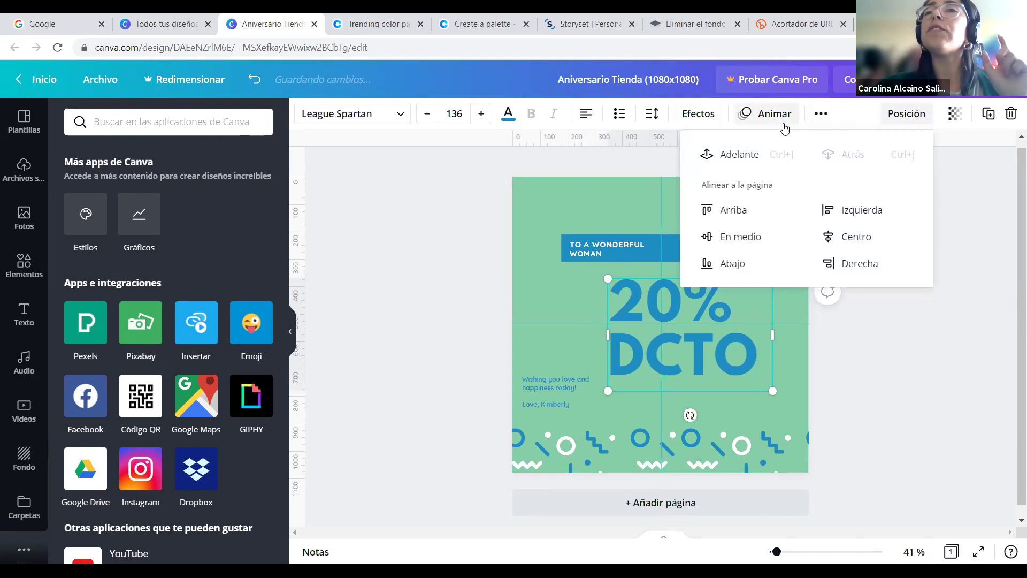
left_click(749, 241)
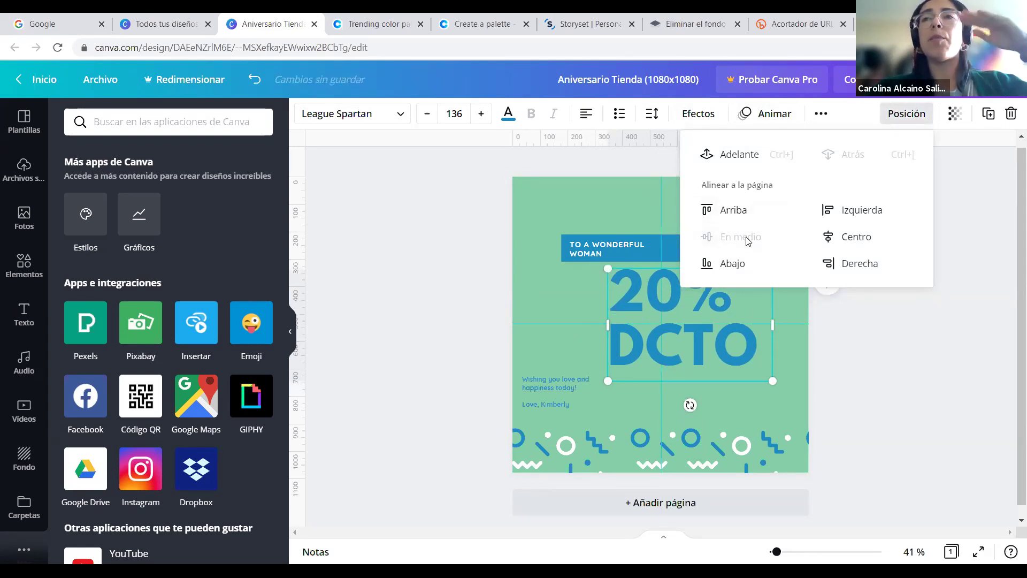
left_click(839, 239)
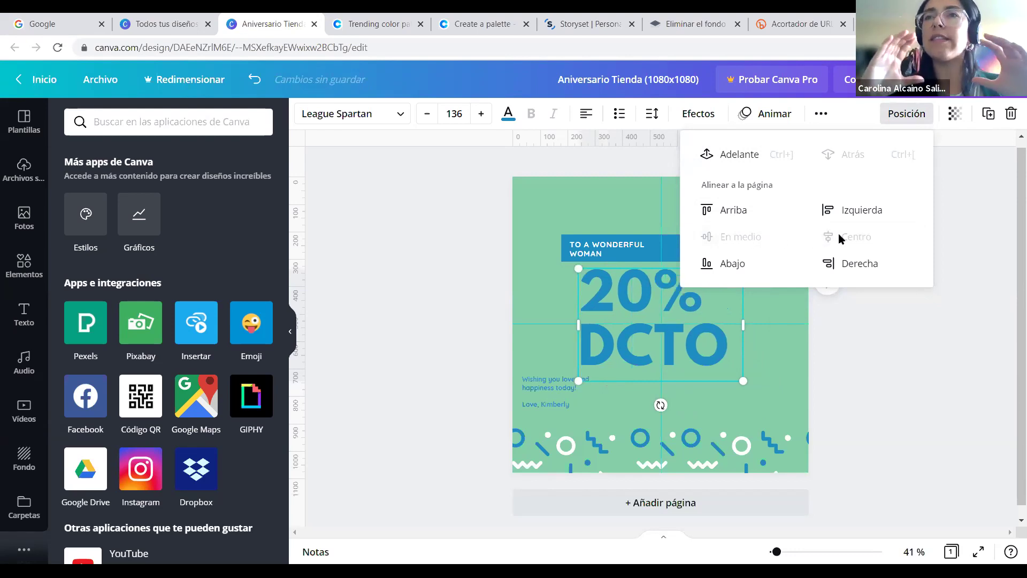
left_click(740, 214)
left_click(733, 238)
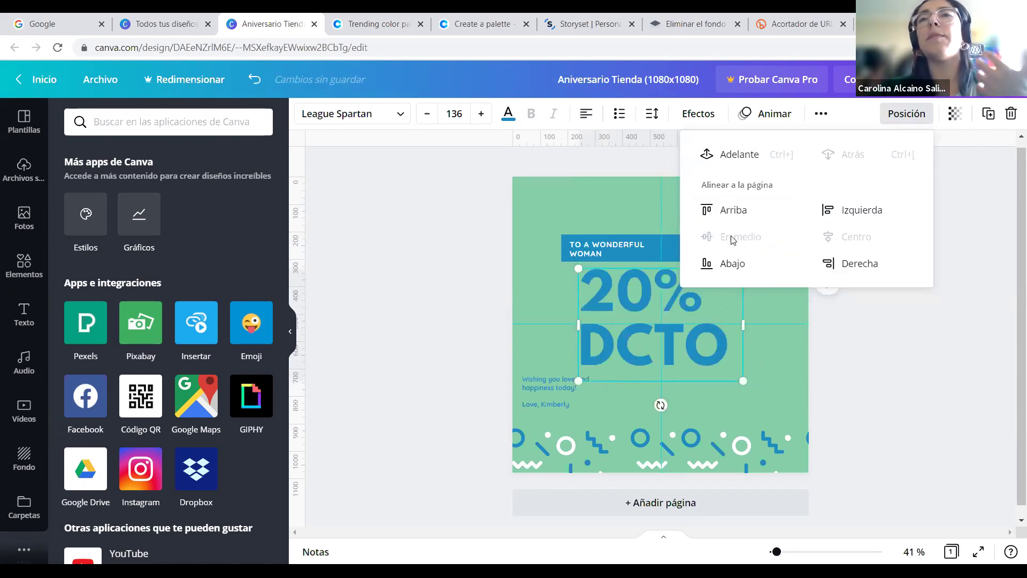
left_click(733, 269)
left_click(734, 261)
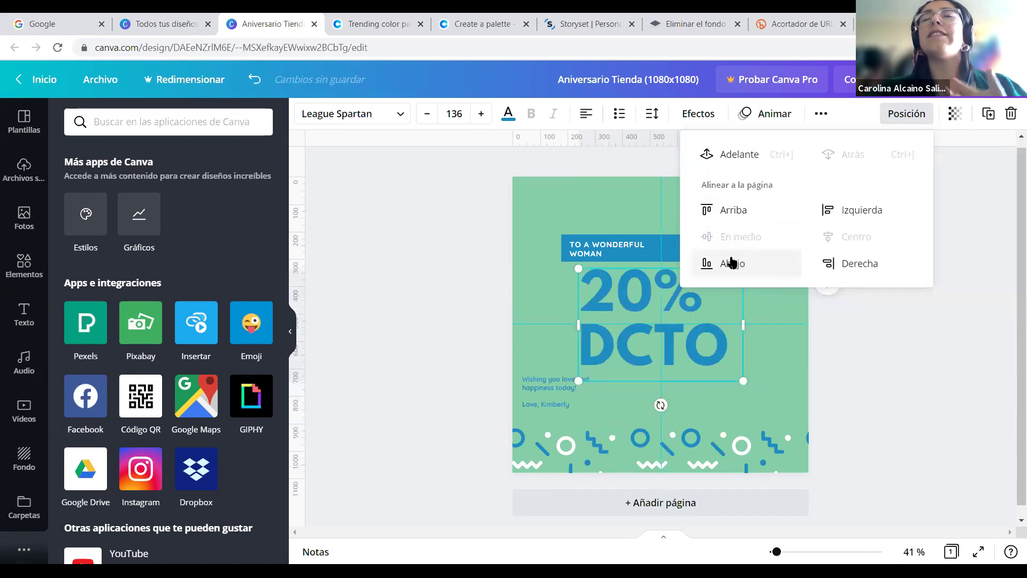
Step: Try left and right page alignment, return the heading to horizontal centre, and deselect it
left_click(846, 214)
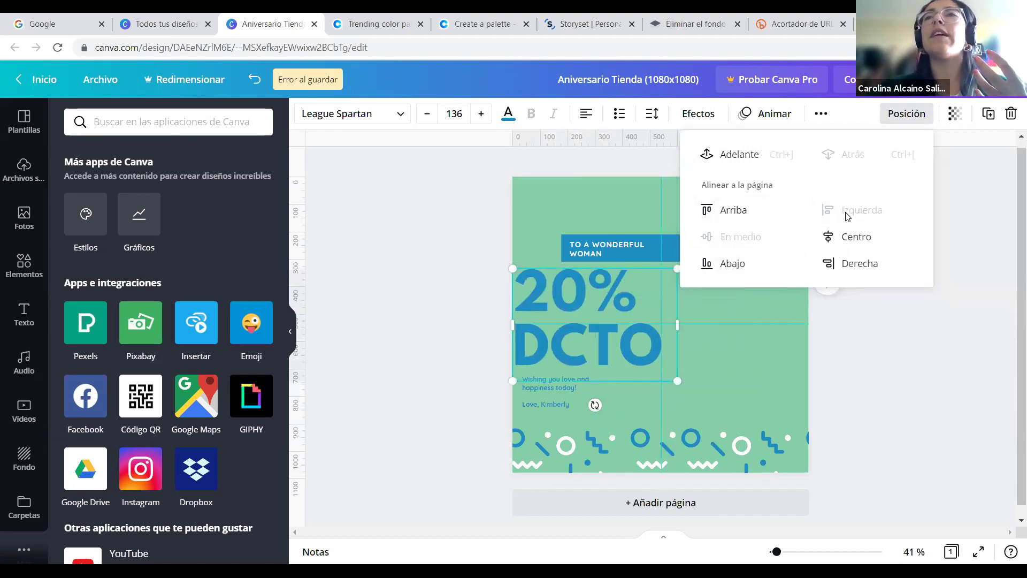
left_click(845, 238)
left_click(842, 265)
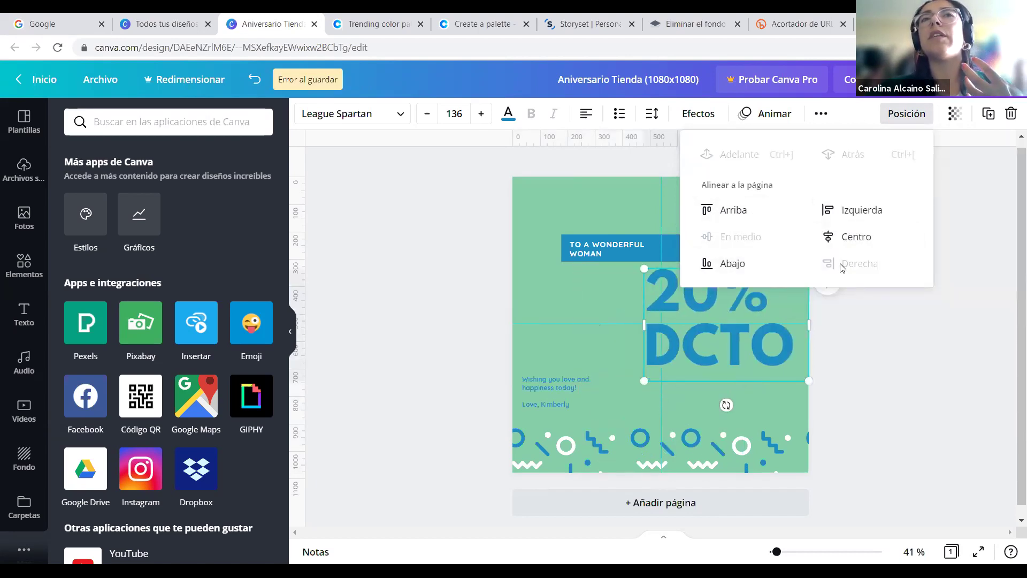
left_click(858, 237)
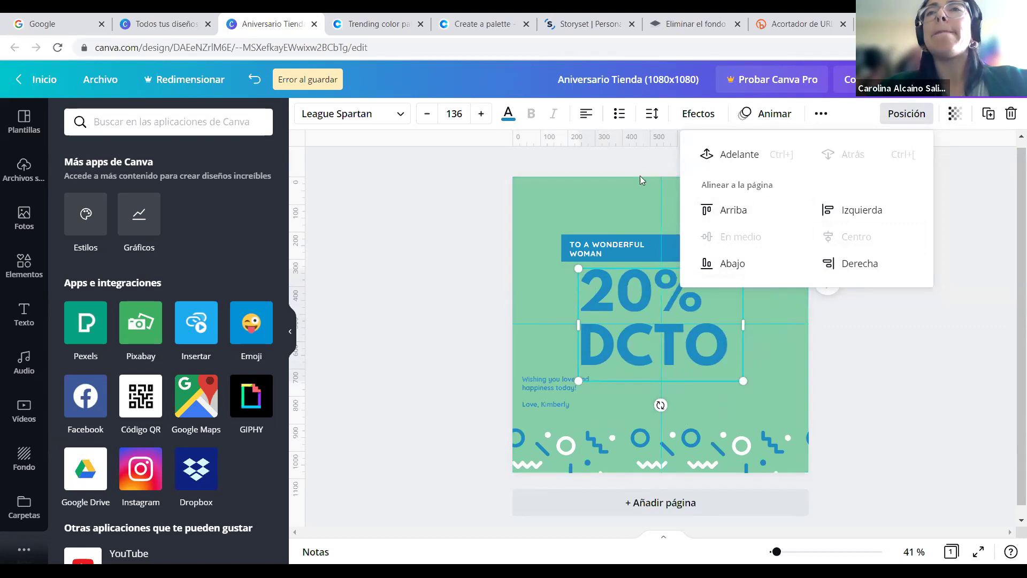
left_click(575, 198)
left_click(576, 198)
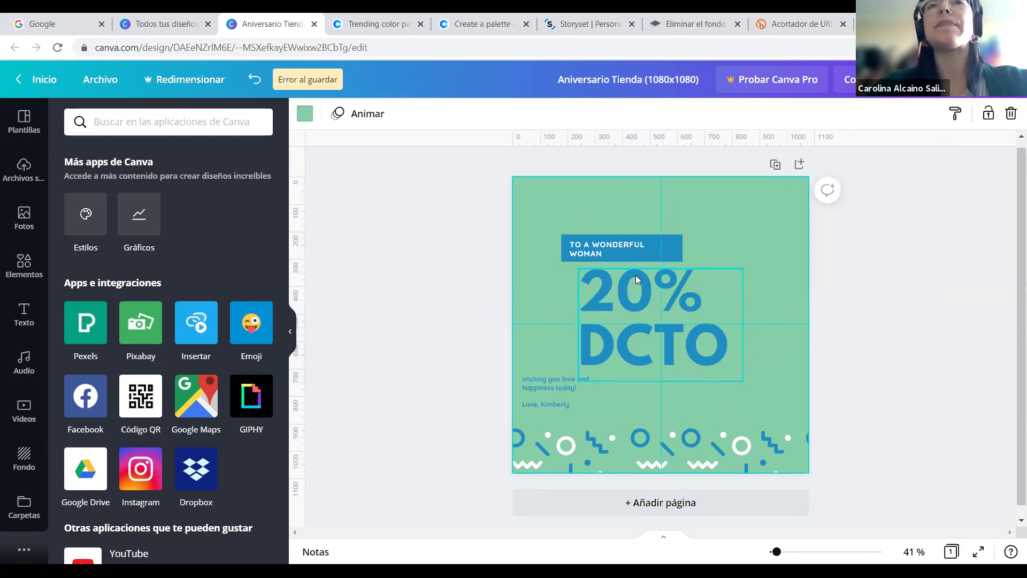
Step: Close the two Coolors tabs and the bitly tab, then go back to the Aniversario Tienda design
left_click(524, 23)
left_click(420, 23)
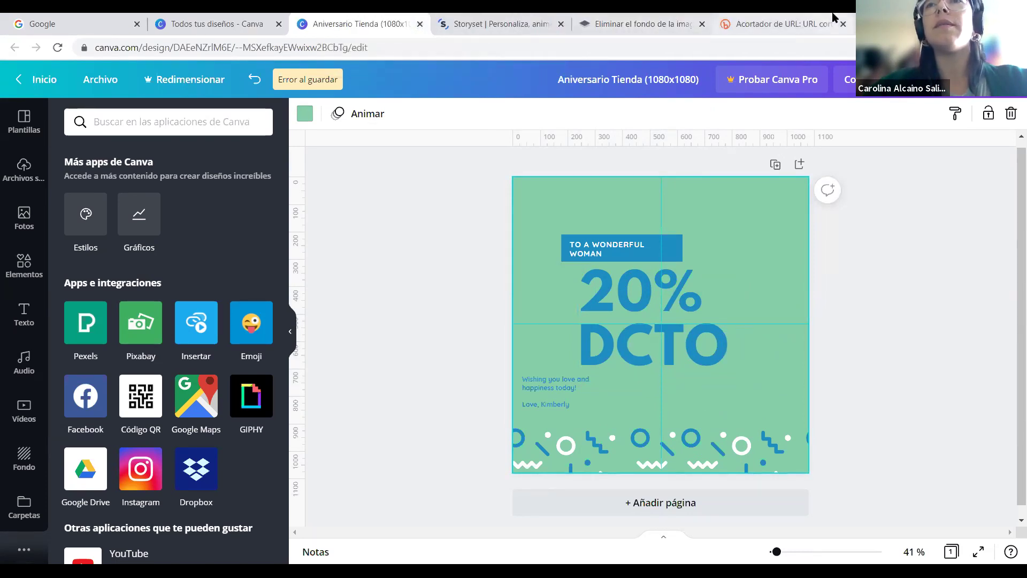
left_click(843, 20)
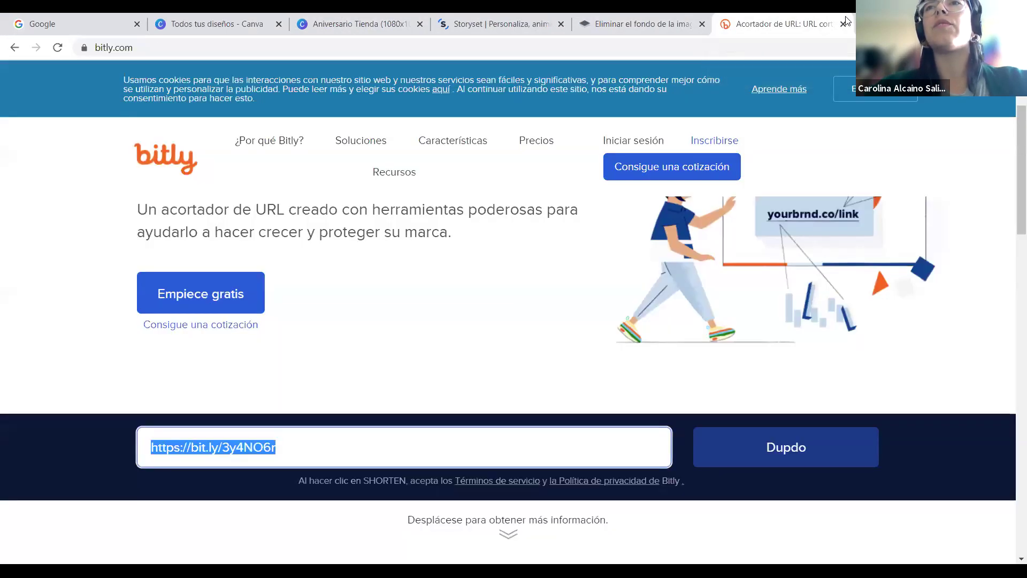
left_click(845, 23)
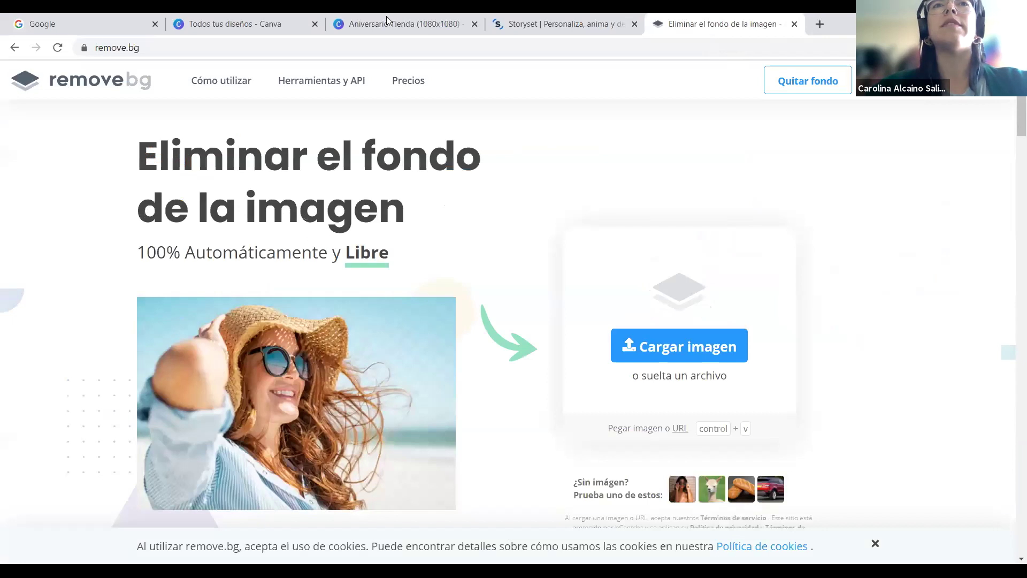
left_click(388, 21)
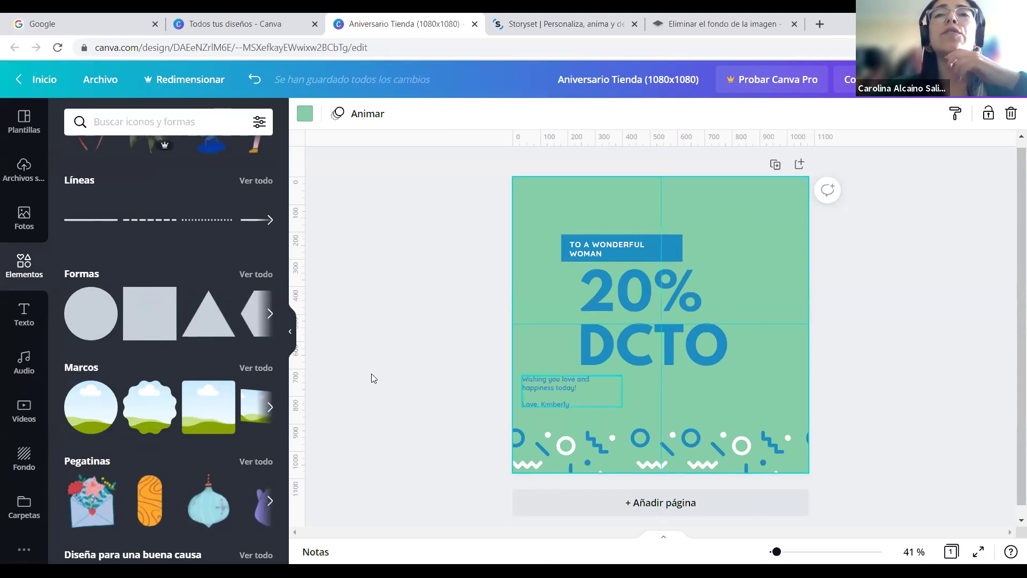
Step: Show all Marcos frames and browse the circle, cloud and device-shaped frame results
left_click(247, 368)
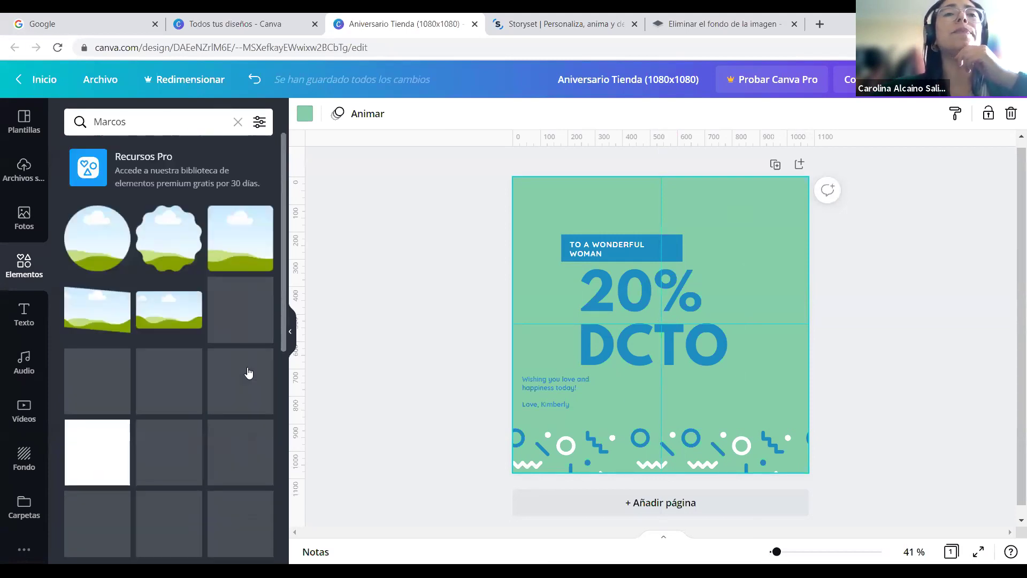
scroll(244, 358, "down", 5)
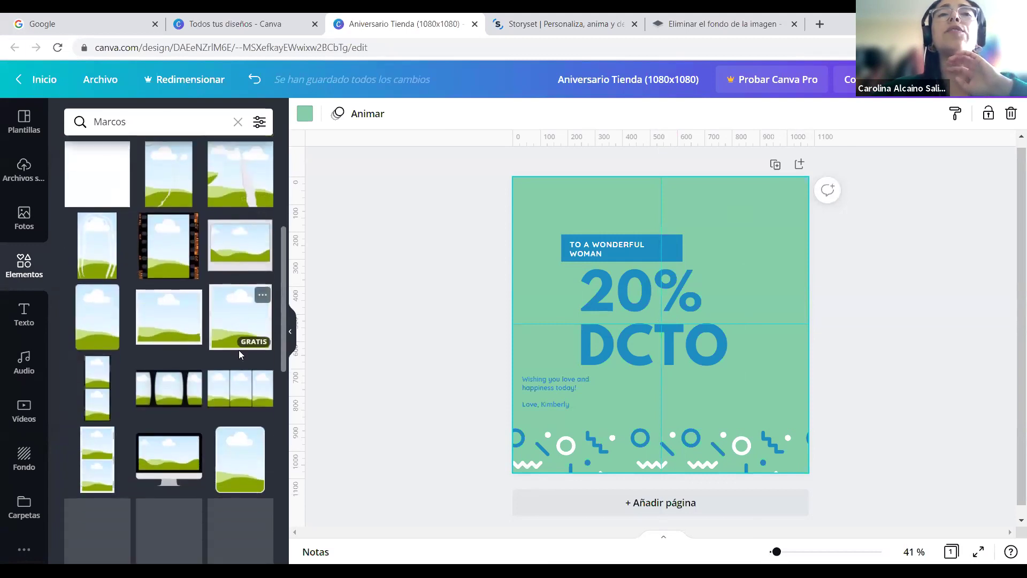
scroll(238, 353, "down", 4)
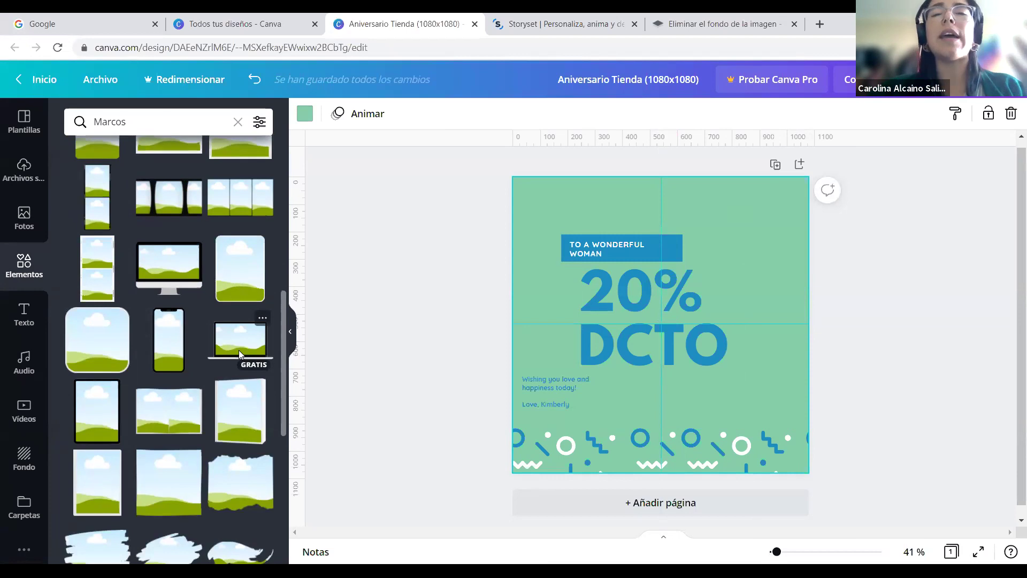
scroll(238, 354, "down", 8)
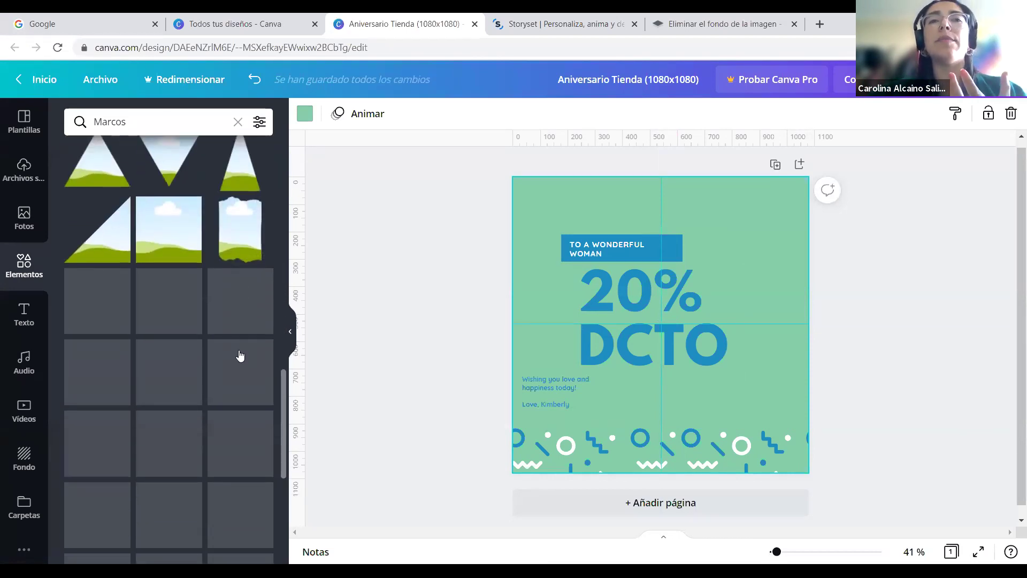
scroll(239, 355, "down", 2)
scroll(239, 355, "down", 5)
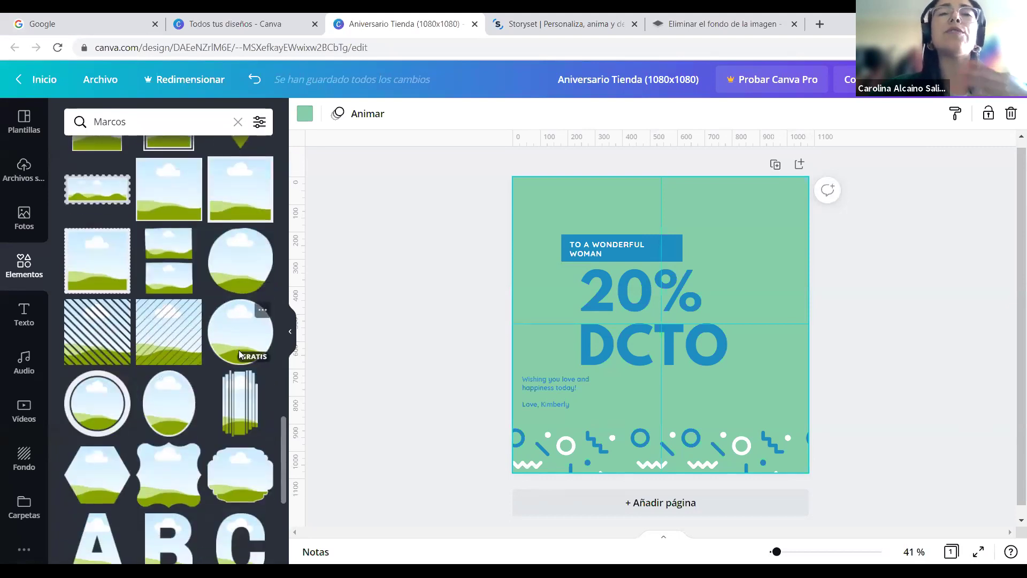
scroll(239, 355, "down", 5)
scroll(239, 355, "down", 4)
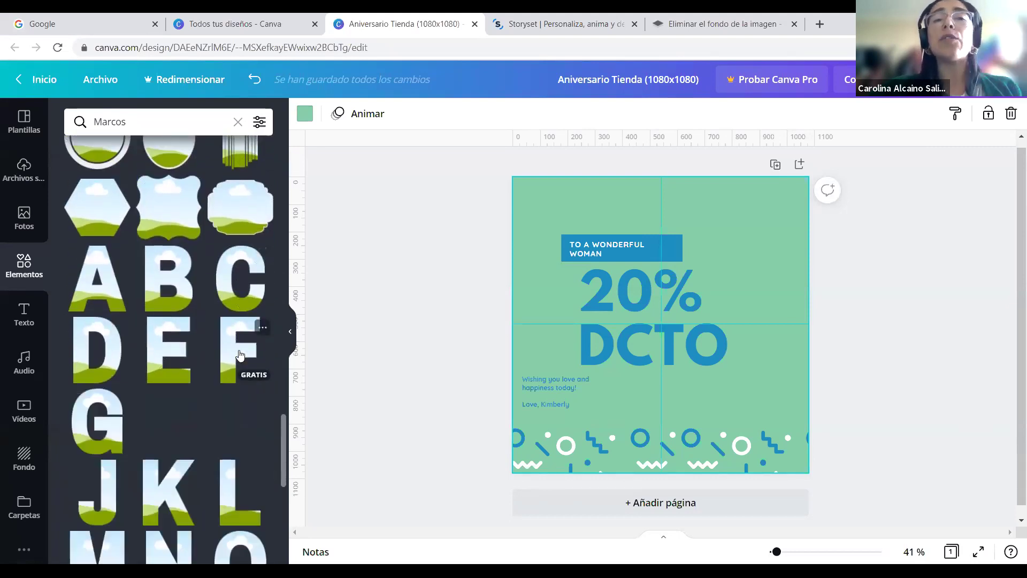
scroll(239, 355, "down", 6)
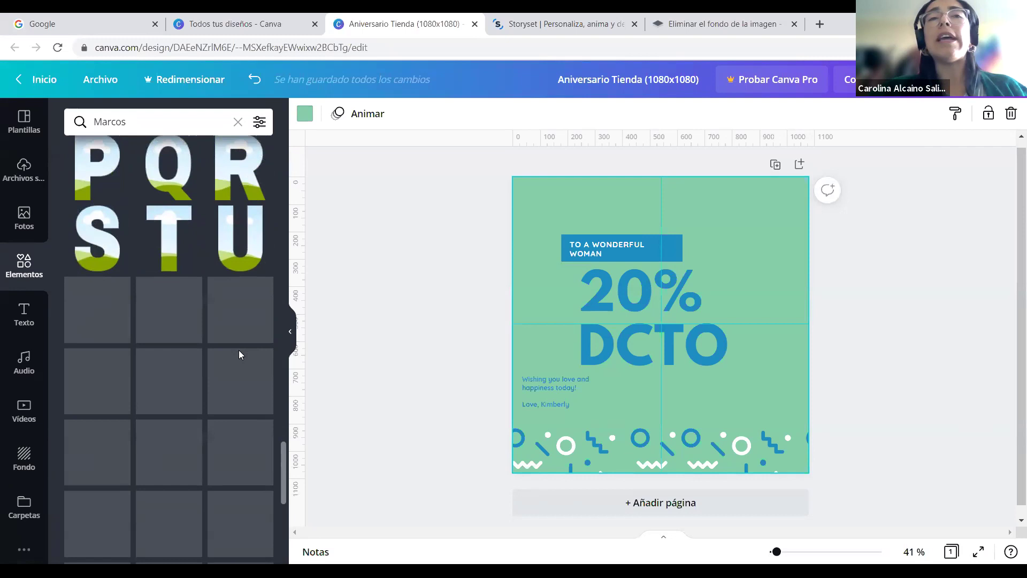
scroll(238, 350, "down", 6)
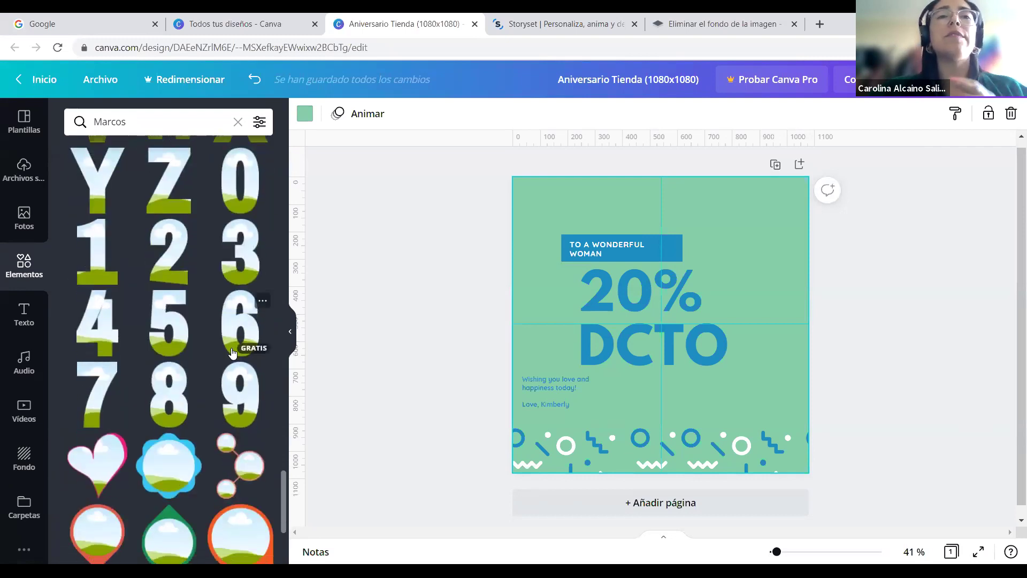
scroll(231, 353, "down", 2)
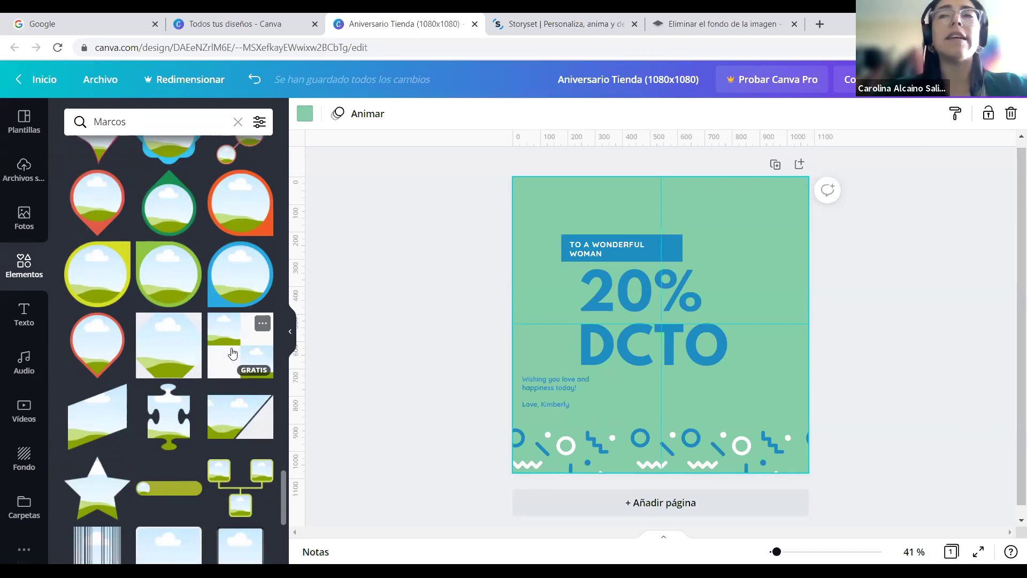
scroll(232, 354, "down", 7)
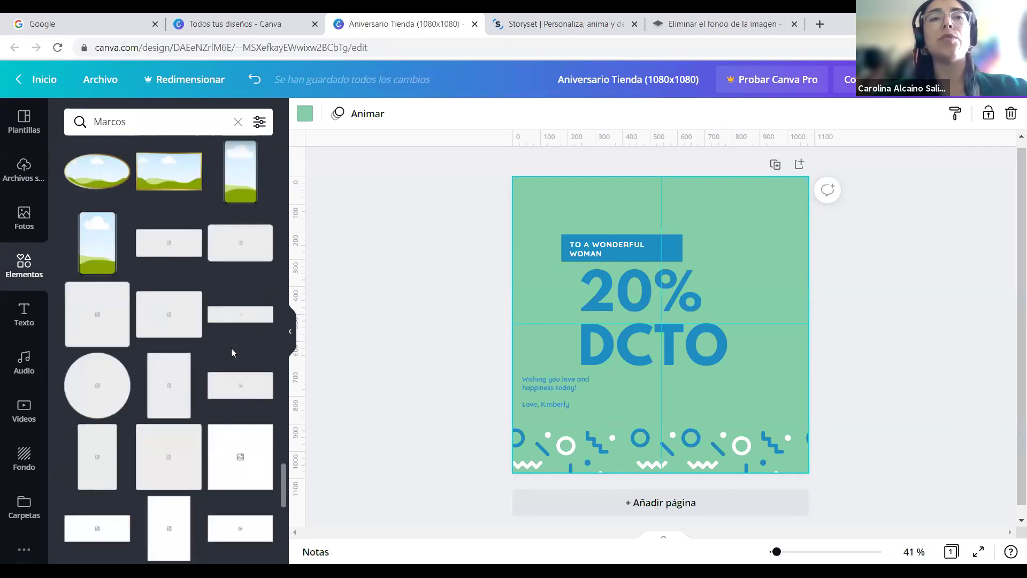
scroll(232, 352, "up", 5)
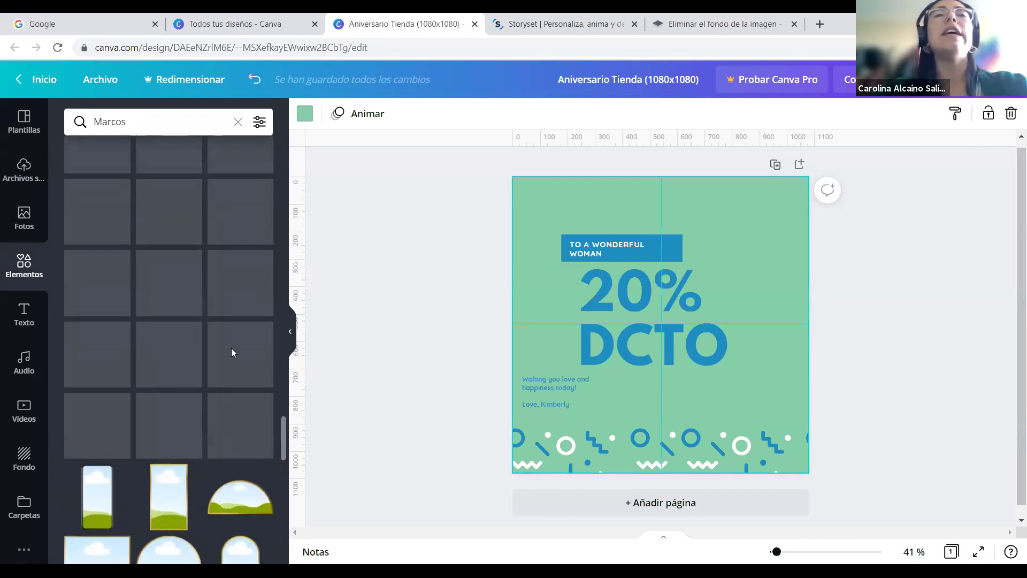
scroll(231, 352, "up", 2)
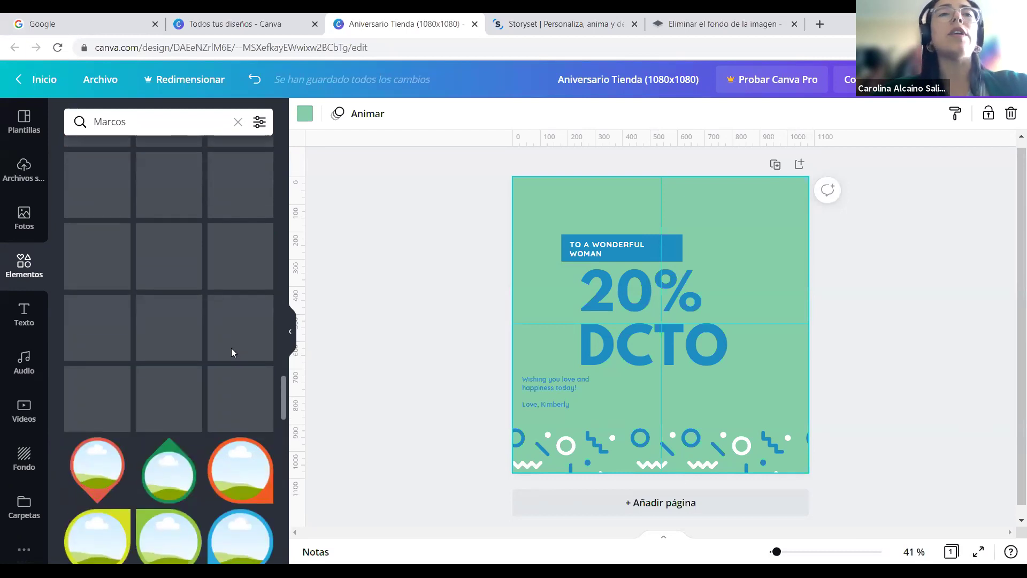
scroll(232, 349, "up", 3)
scroll(231, 348, "up", 10)
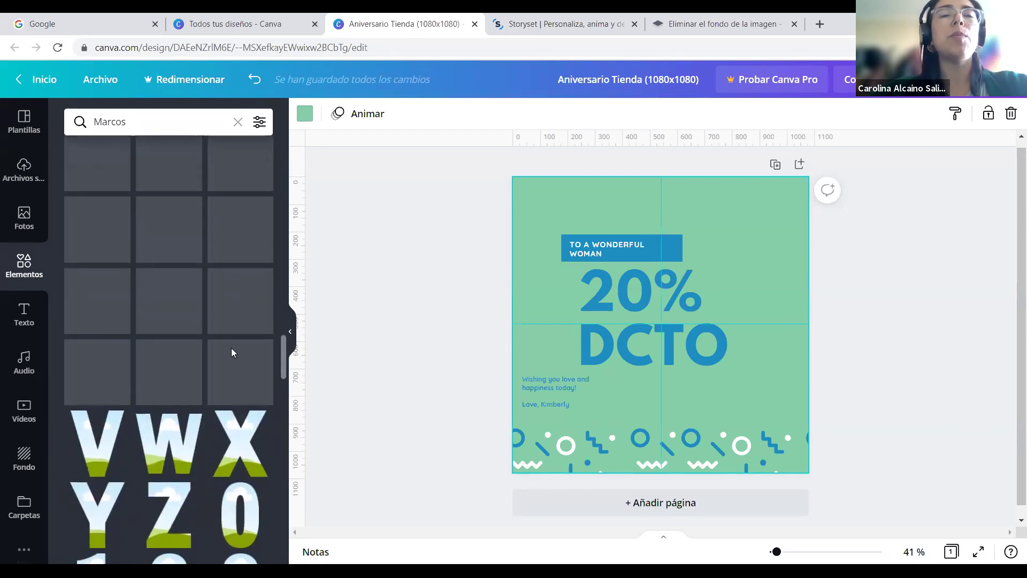
scroll(231, 352, "up", 5)
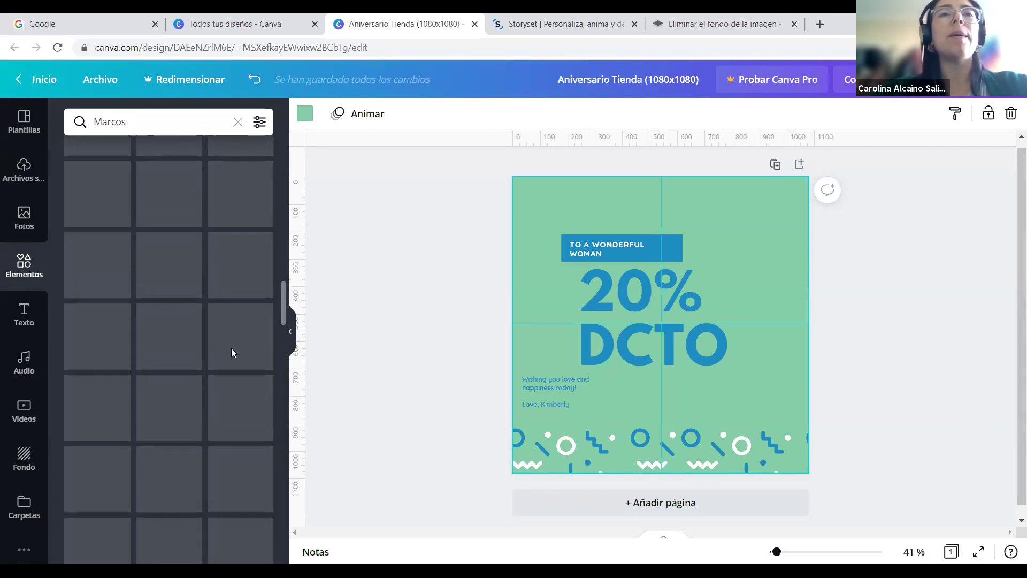
scroll(232, 354, "up", 5)
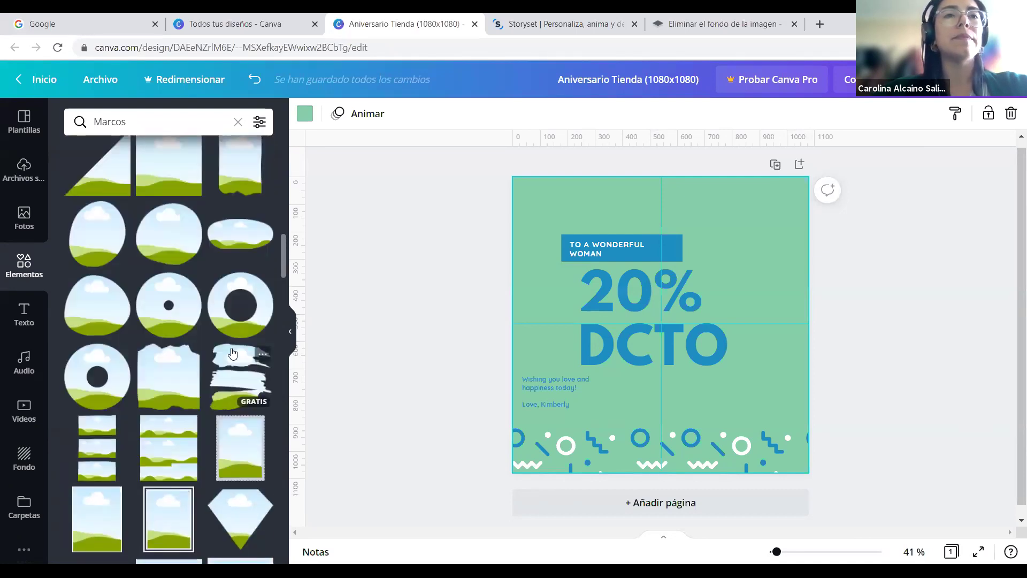
scroll(233, 353, "up", 5)
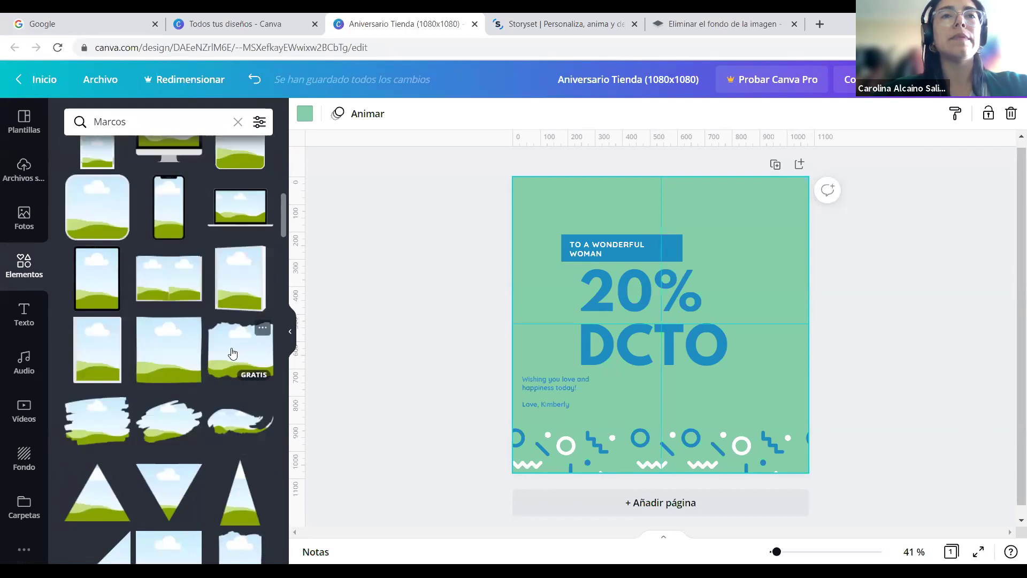
scroll(233, 353, "up", 5)
scroll(232, 353, "up", 5)
scroll(238, 391, "down", 5)
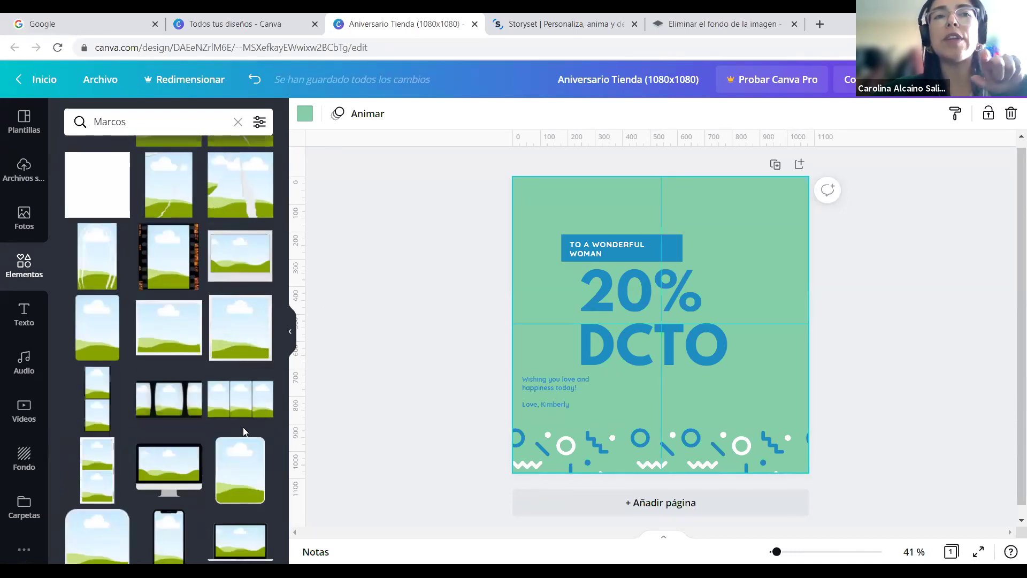
scroll(200, 398, "up", 5)
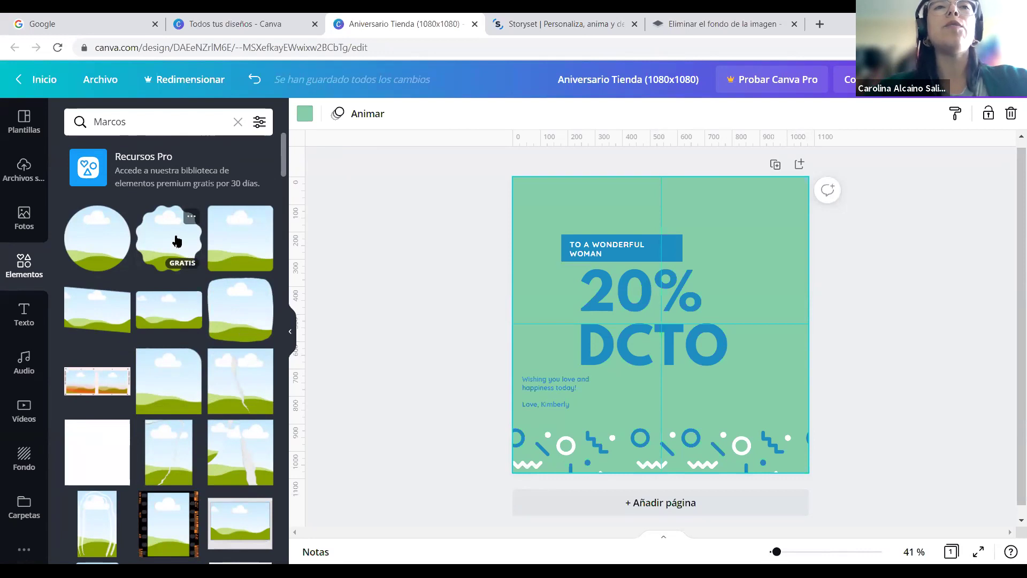
Step: Add the scalloped cloud frame to the post and move the 20% DCTO heading right
left_click(176, 240)
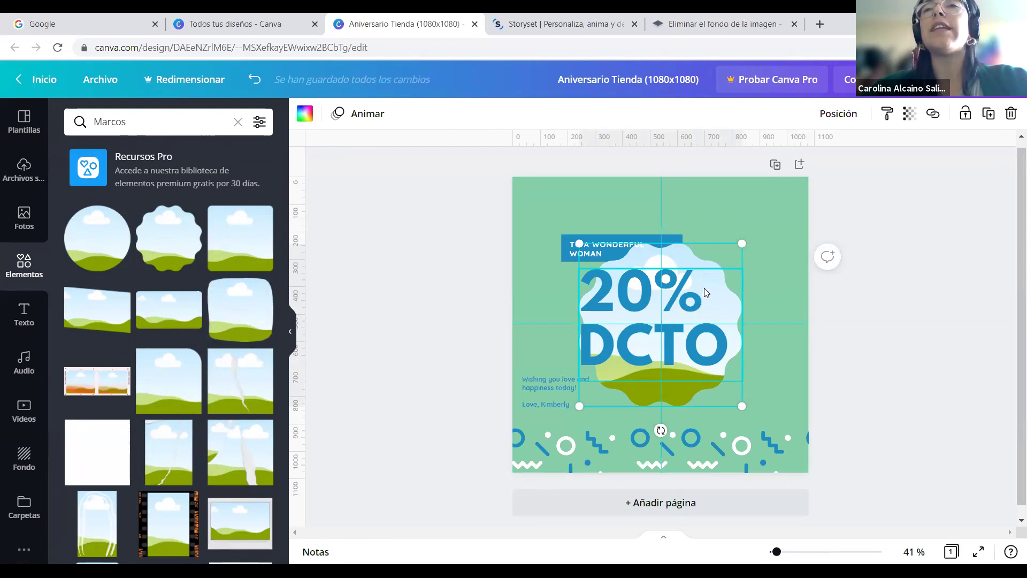
left_click_drag(704, 288, 823, 286)
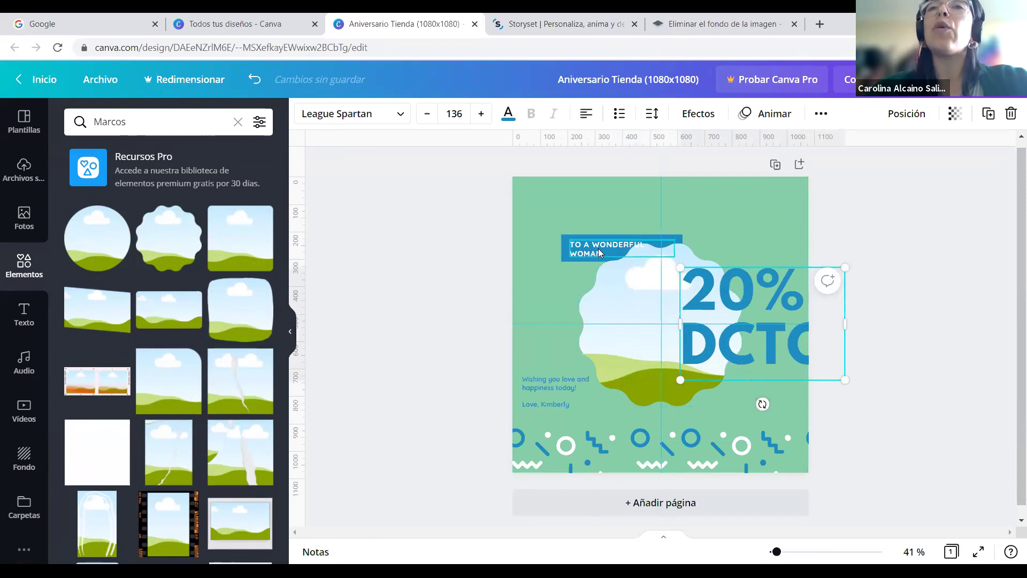
Step: Move the TO A WONDERFUL WOMAN tagline and its blue bar up to the top-left
left_click_drag(600, 253, 576, 211)
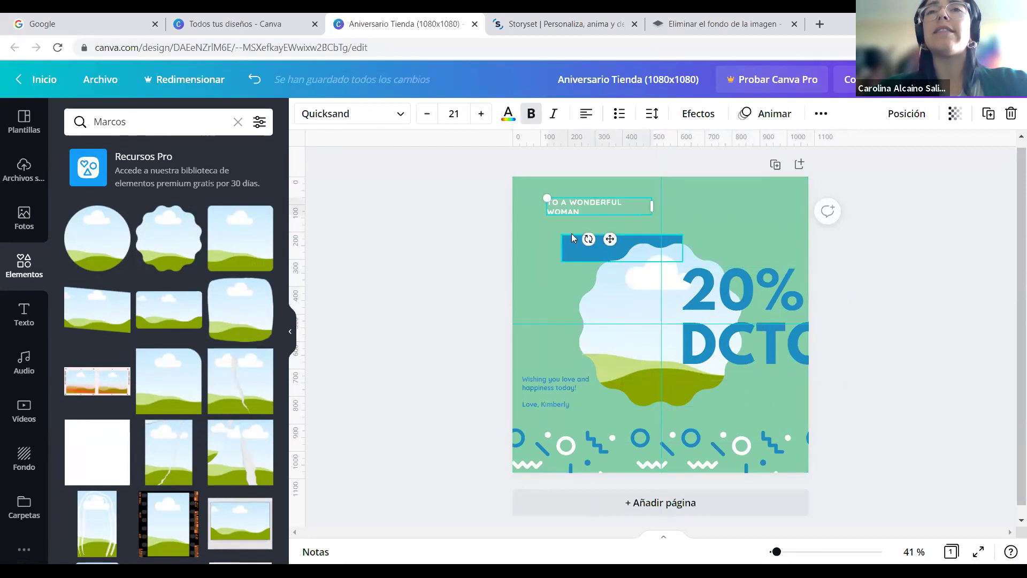
mouse_move(598, 207)
left_mouse_down()
mouse_move(619, 246)
mouse_move(608, 215)
mouse_move(592, 209)
left_mouse_up()
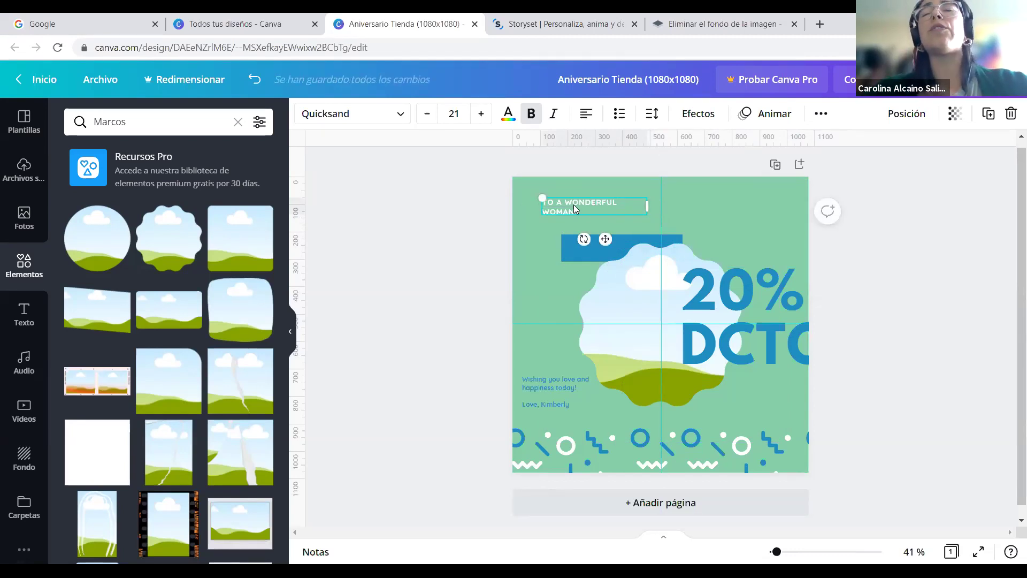
left_click_drag(574, 258, 546, 214)
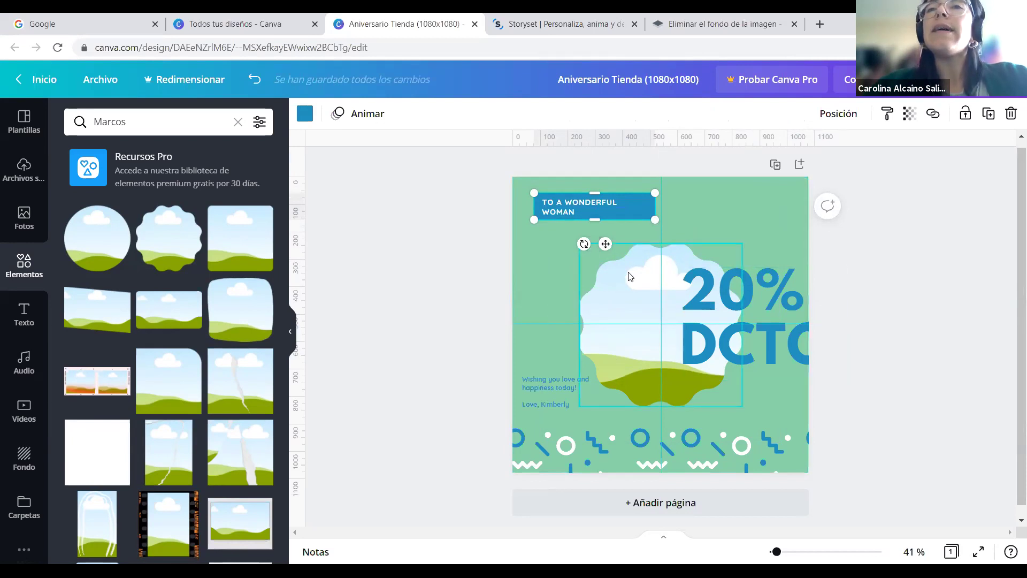
Step: Enlarge the scalloped frame to roughly 739×739 by dragging its corner handles
left_click(623, 298)
left_click_drag(579, 243, 557, 219)
left_click_drag(748, 409, 765, 428)
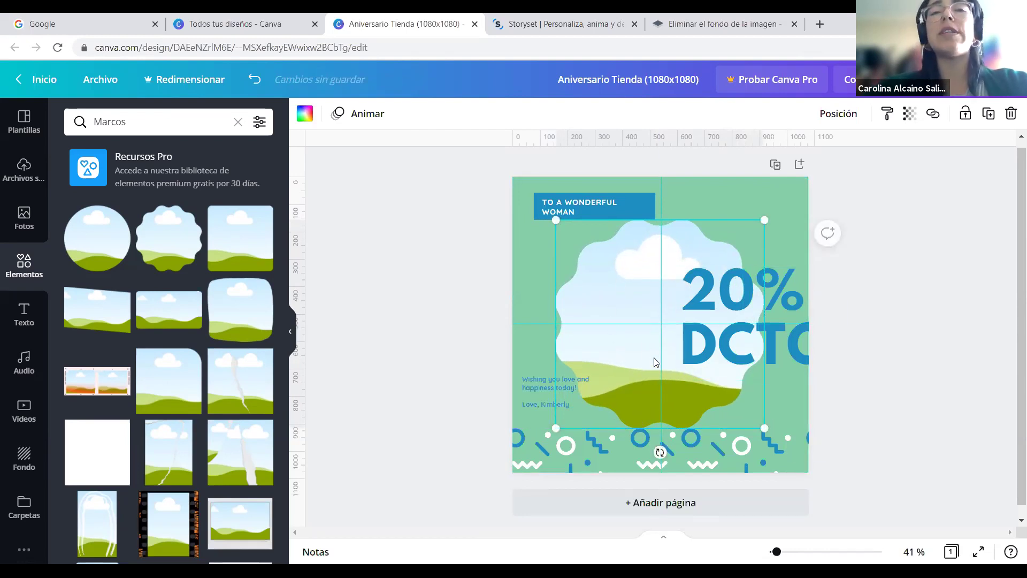
left_click(24, 223)
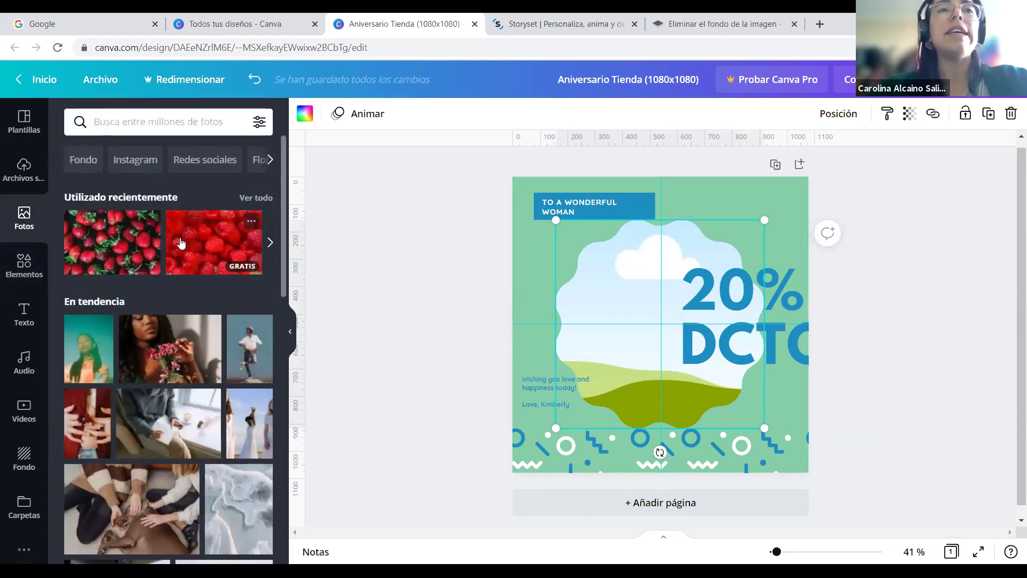
left_click(271, 242)
left_click(270, 242)
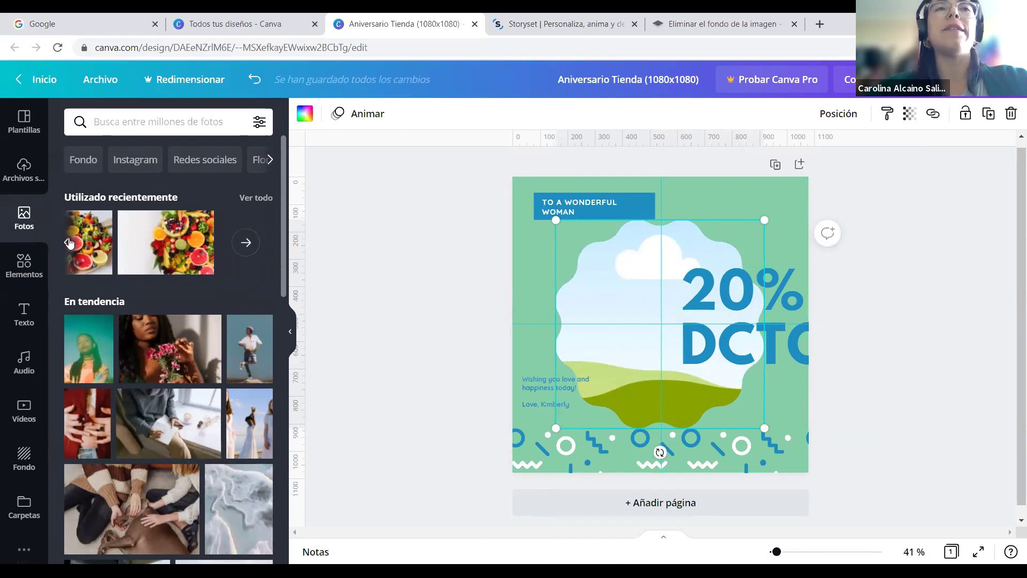
scroll(107, 230, "down", 4)
scroll(123, 214, "up", 4)
left_click(154, 119)
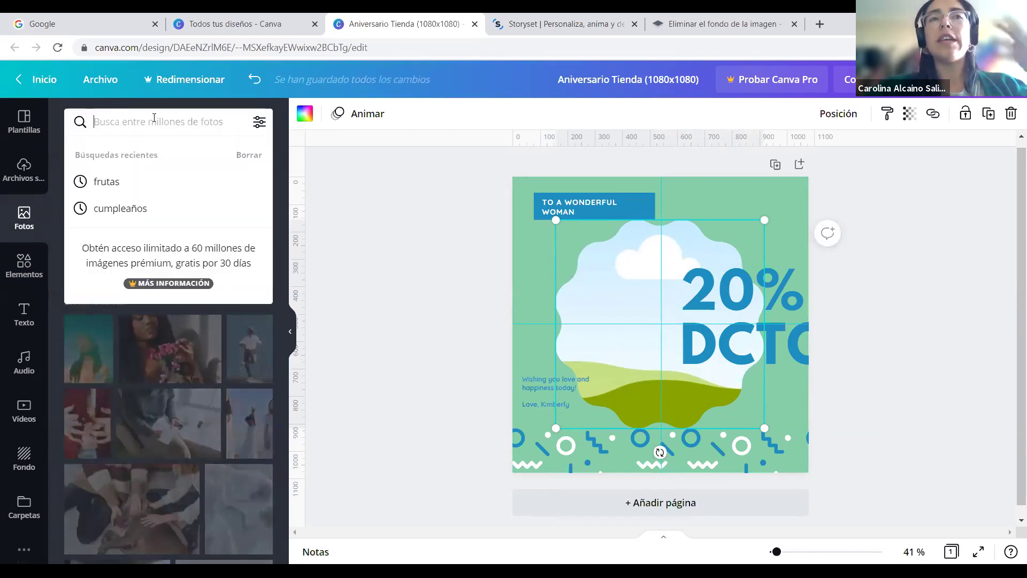
left_click(117, 179)
scroll(142, 241, "down", 2)
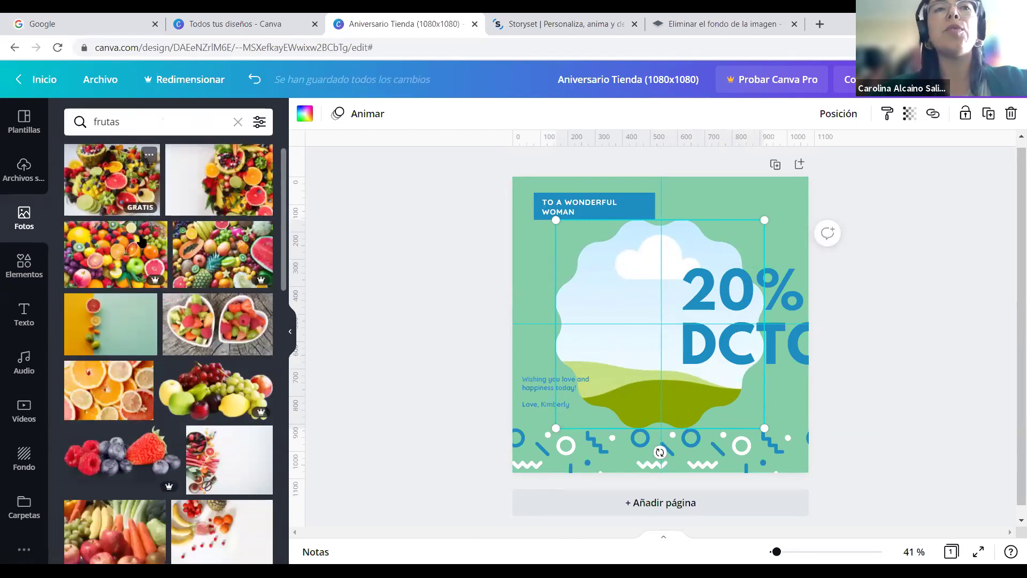
scroll(141, 241, "down", 10)
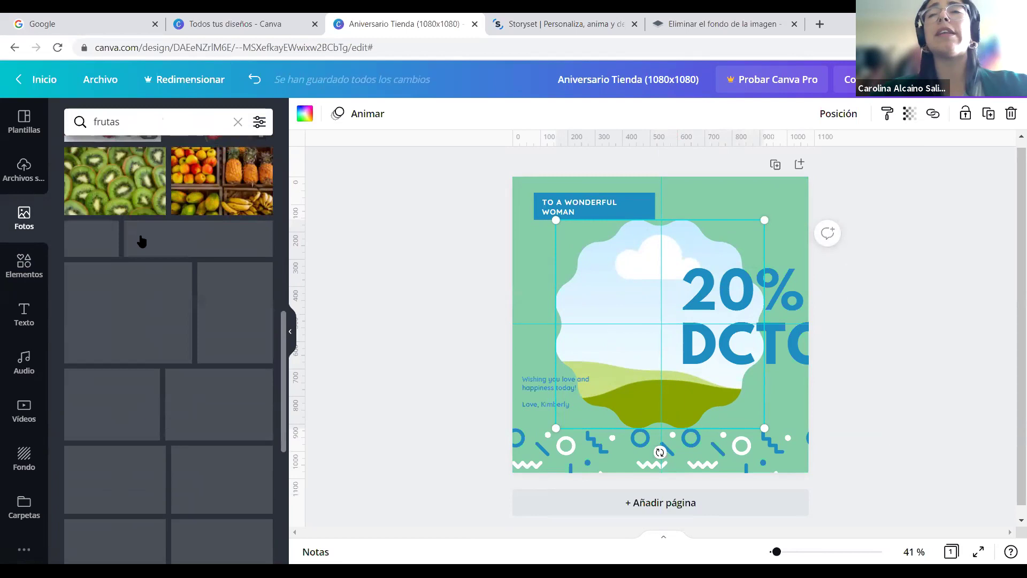
scroll(142, 240, "down", 7)
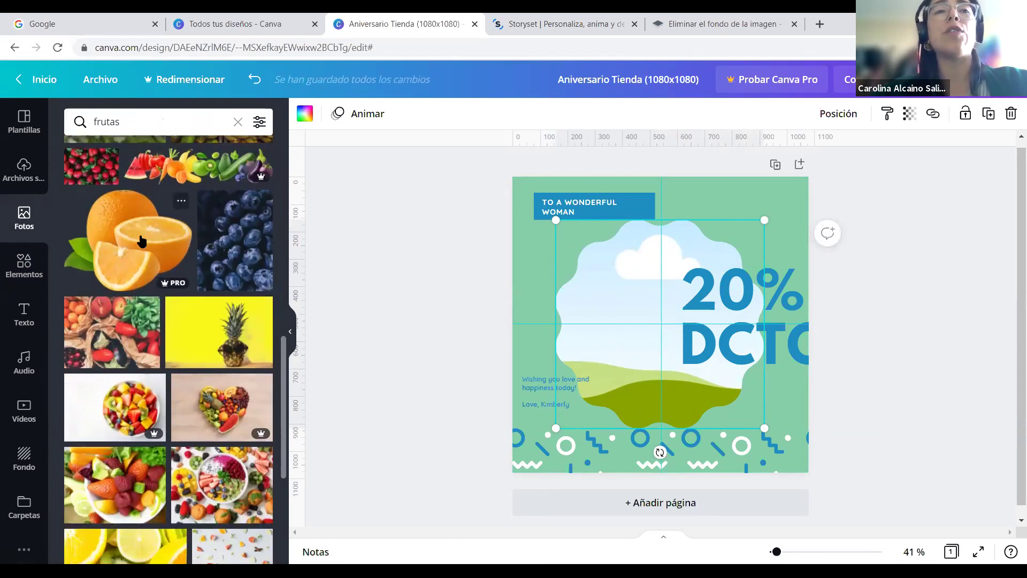
scroll(141, 240, "down", 5)
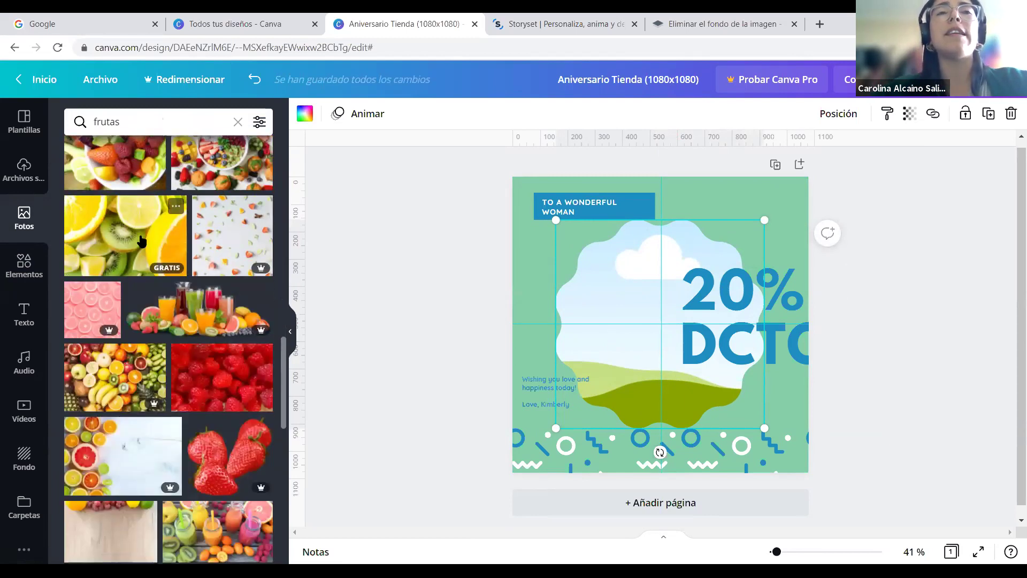
scroll(141, 241, "down", 5)
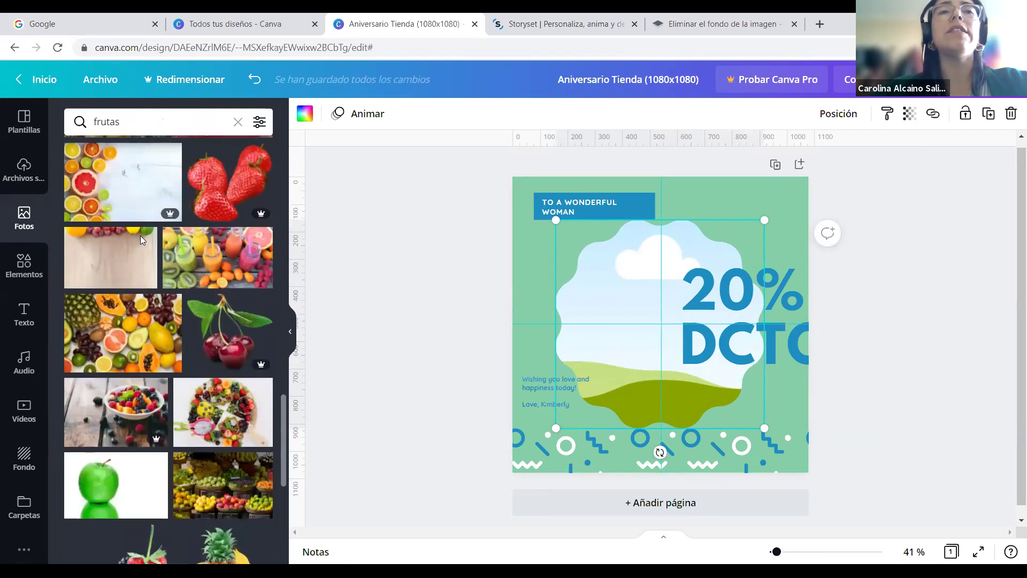
scroll(141, 241, "up", 5)
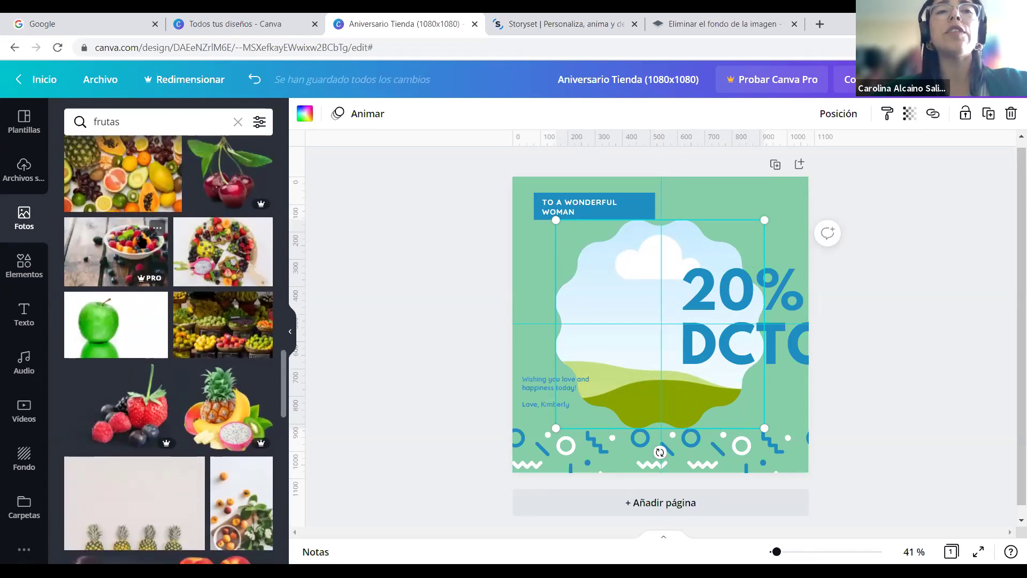
scroll(141, 241, "up", 3)
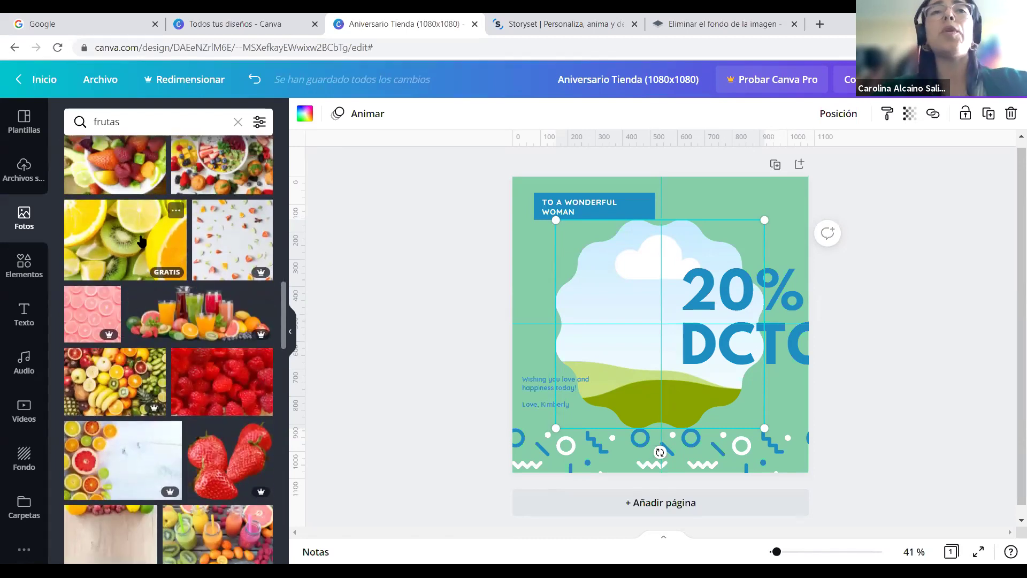
scroll(141, 241, "up", 8)
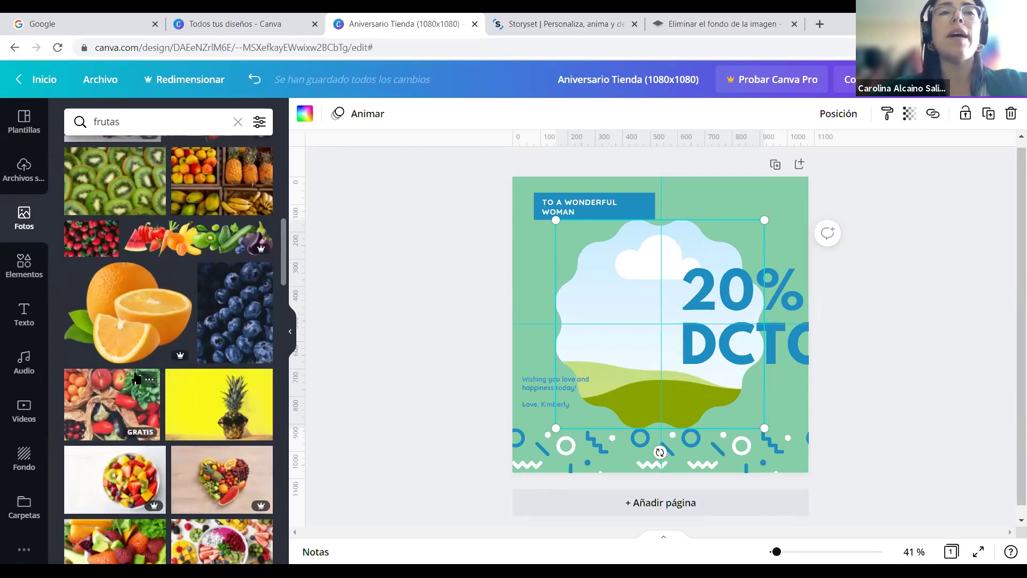
scroll(138, 374, "up", 3)
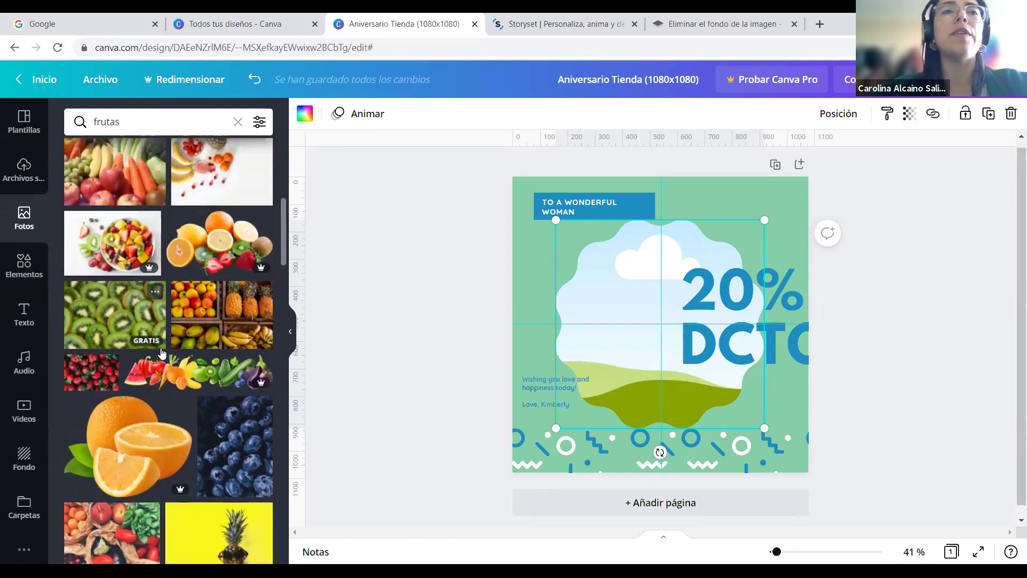
scroll(161, 353, "up", 5)
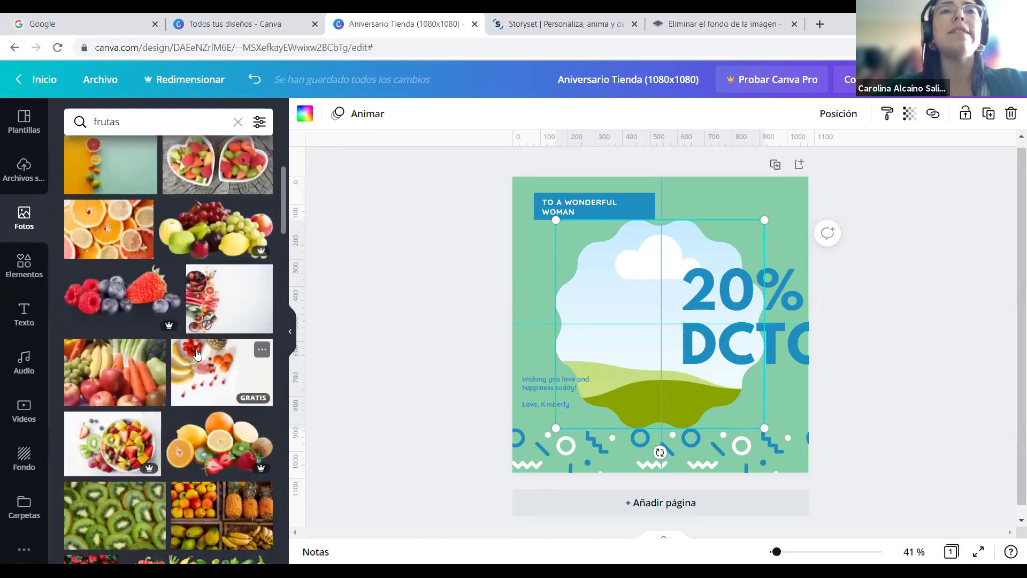
scroll(196, 354, "up", 5)
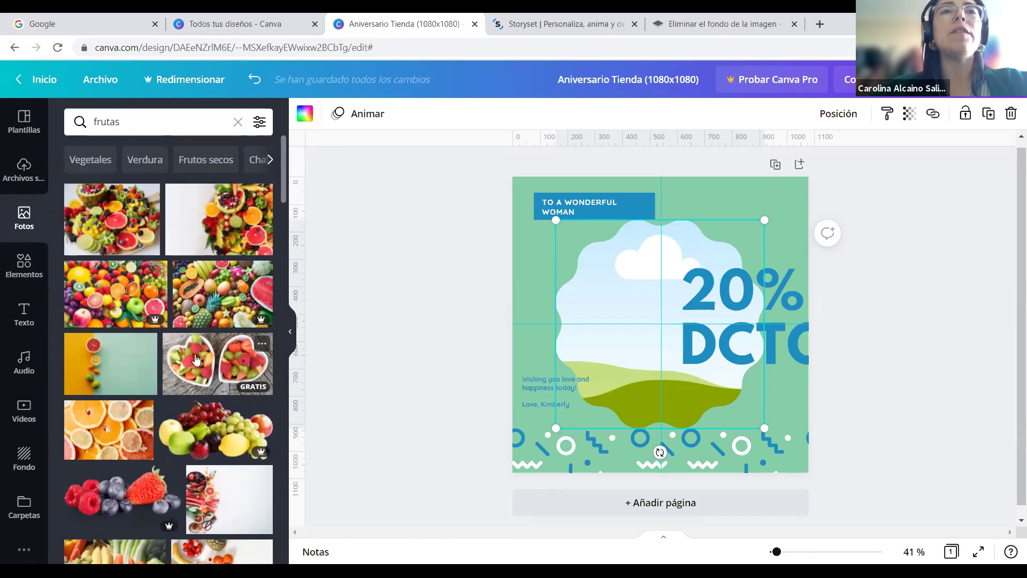
left_click(106, 214)
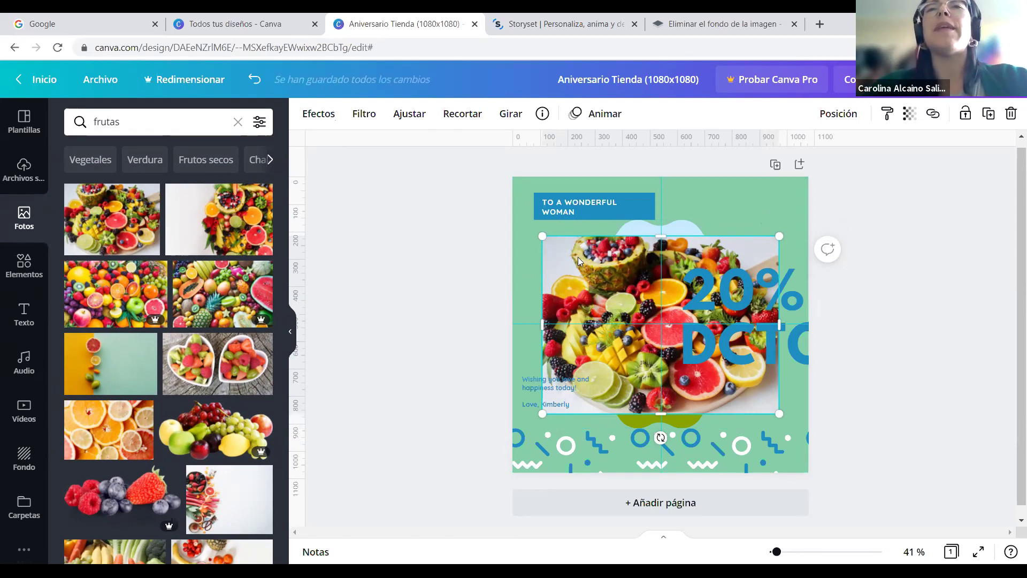
Step: Drop the fruit-platter photo into the scalloped frame and shift it slightly left and up
left_click_drag(566, 271, 566, 302)
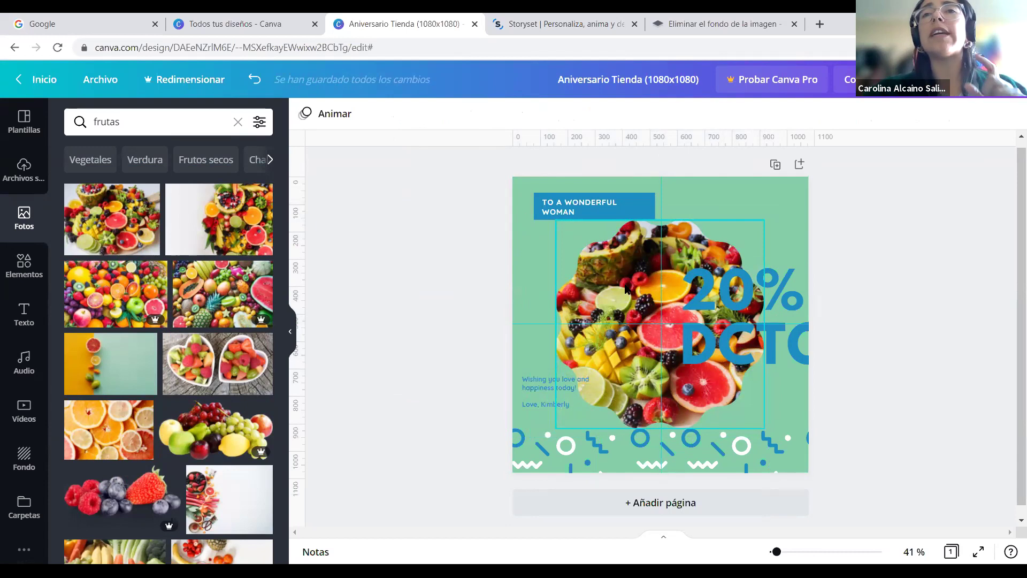
double_click(626, 286)
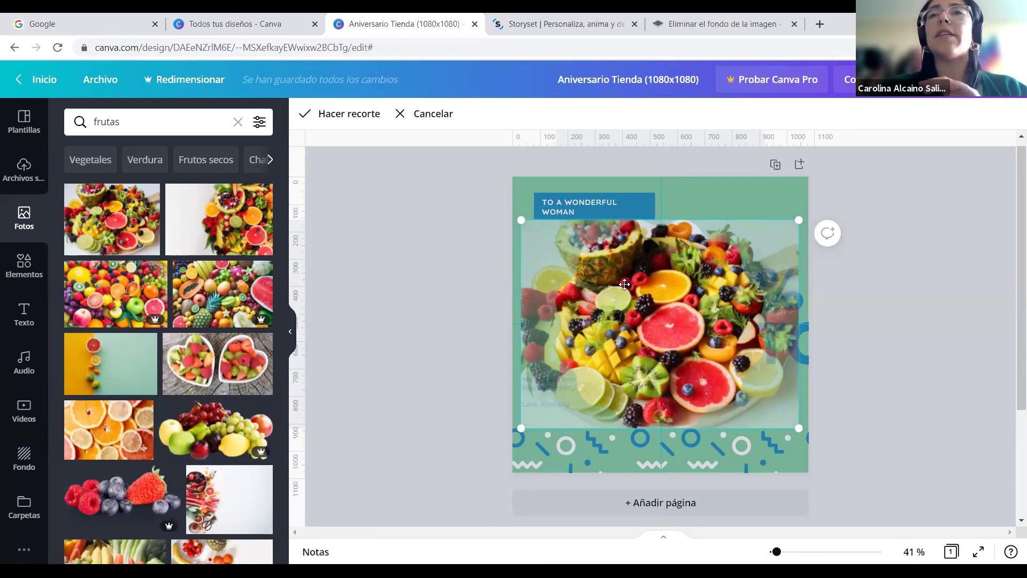
mouse_move(644, 313)
left_mouse_down()
mouse_move(599, 310)
mouse_move(653, 315)
mouse_move(627, 310)
left_mouse_up()
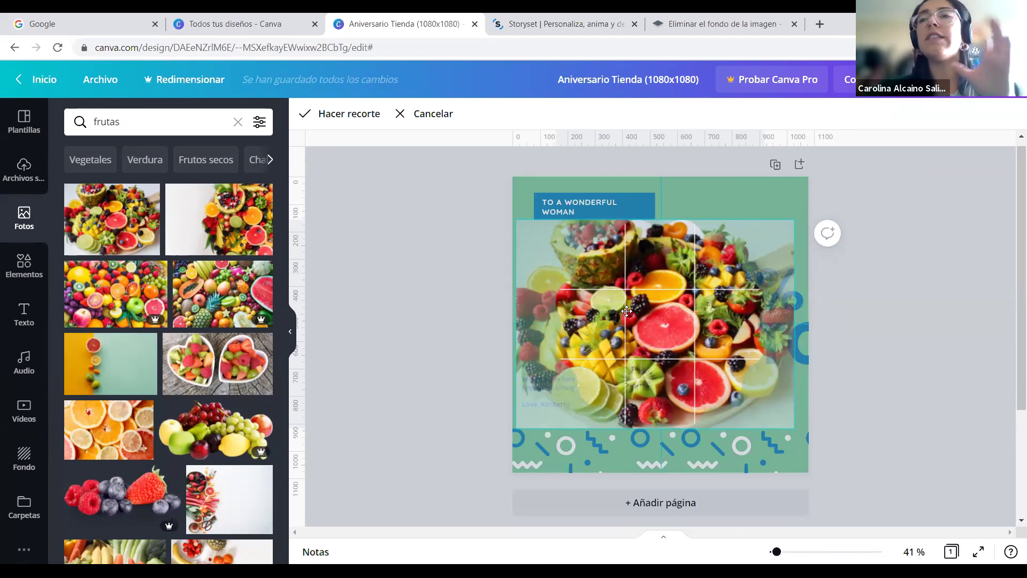
left_click_drag(626, 311, 621, 306)
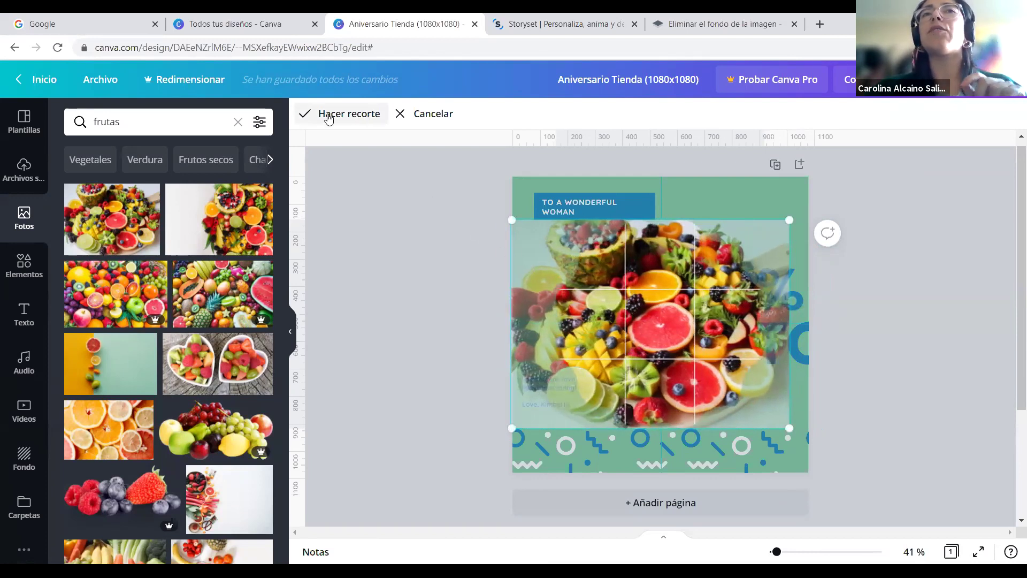
left_click(411, 320)
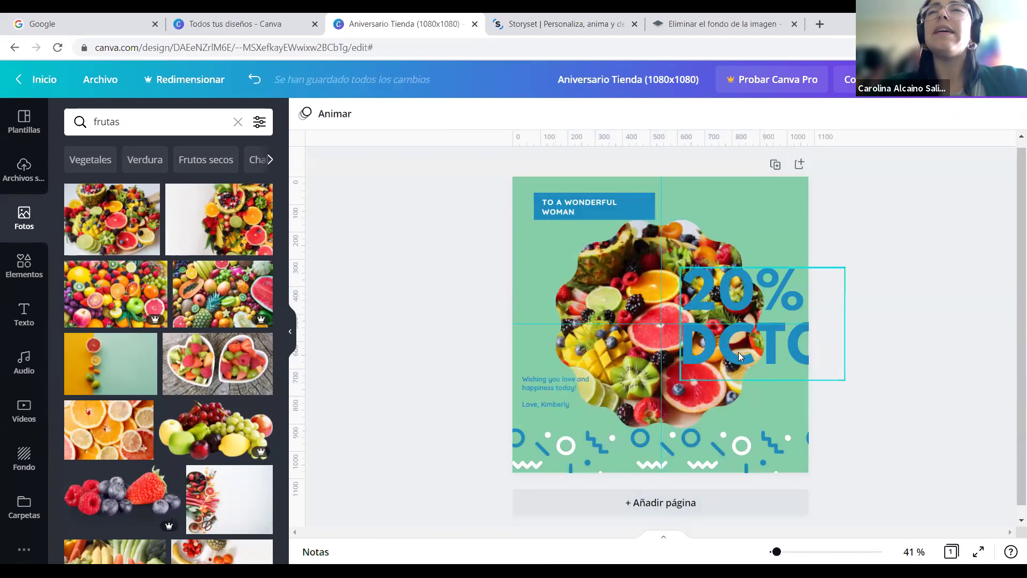
Step: Move the 20% DCTO heading to the page centre and centre-align its lines
left_click_drag(741, 347, 640, 348)
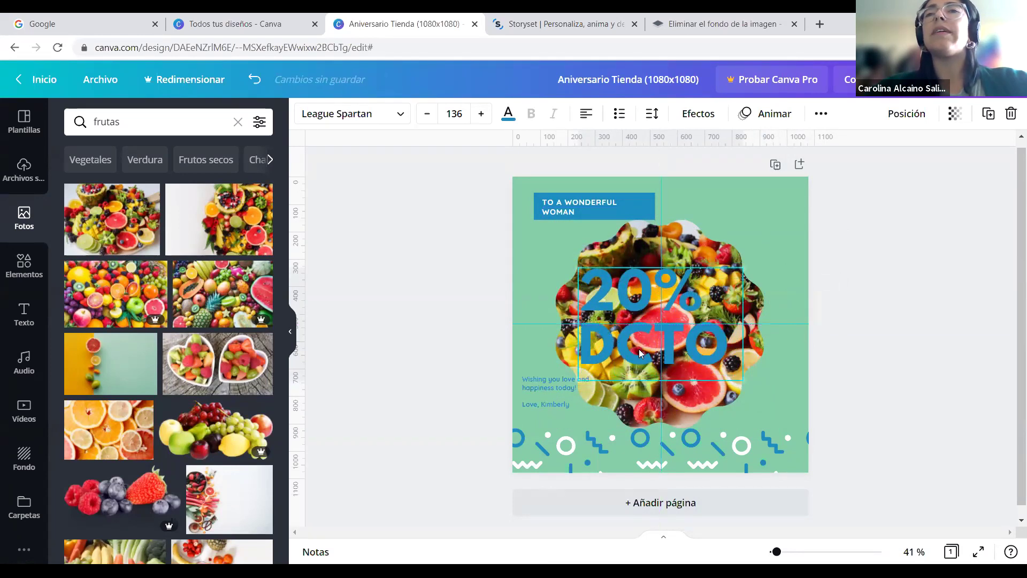
double_click(640, 298)
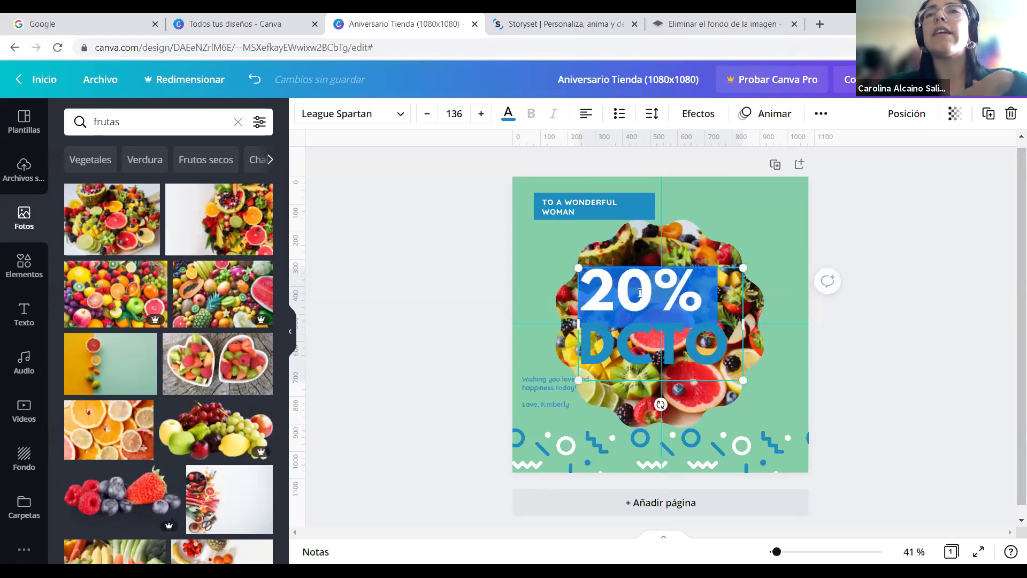
left_click(586, 114)
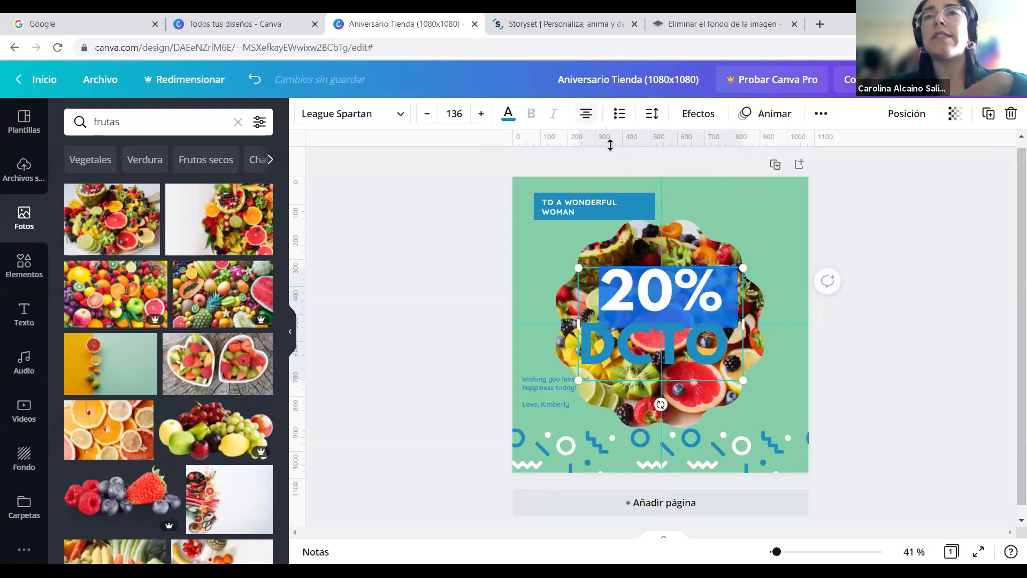
left_click(827, 333)
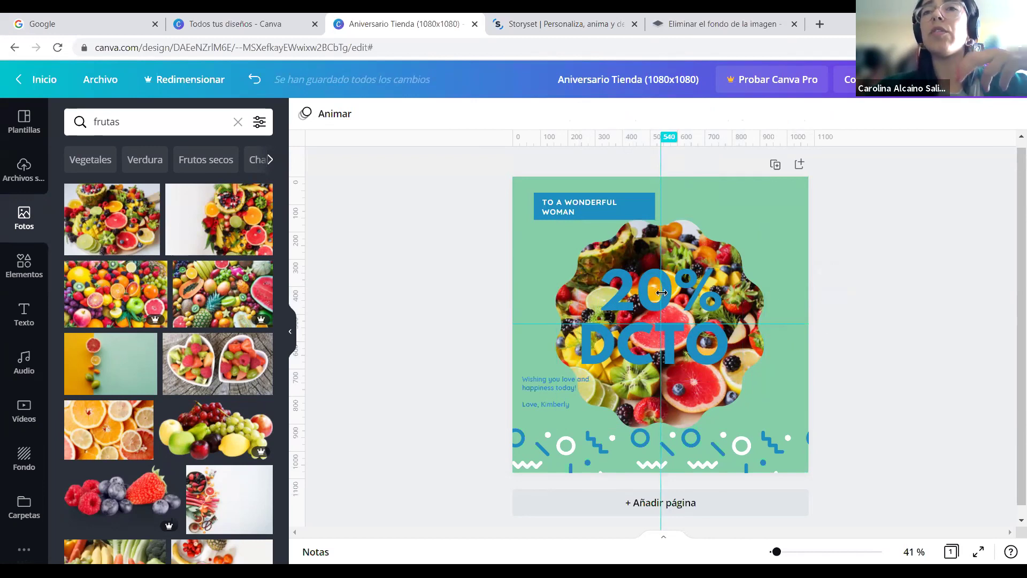
left_click(688, 249)
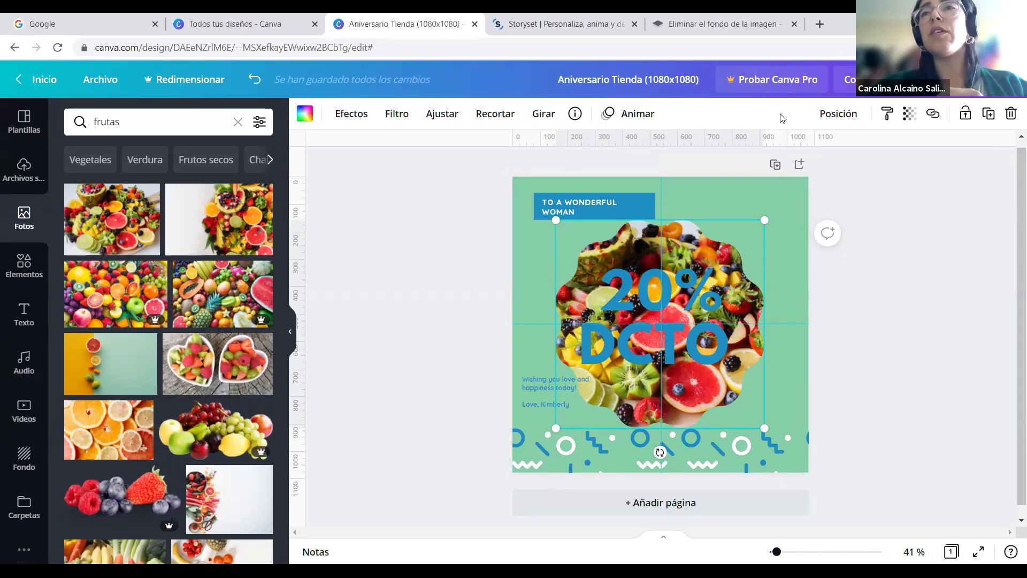
Step: Set the fruit photo's transparency to about 56 so the mint background shows through
left_click(908, 114)
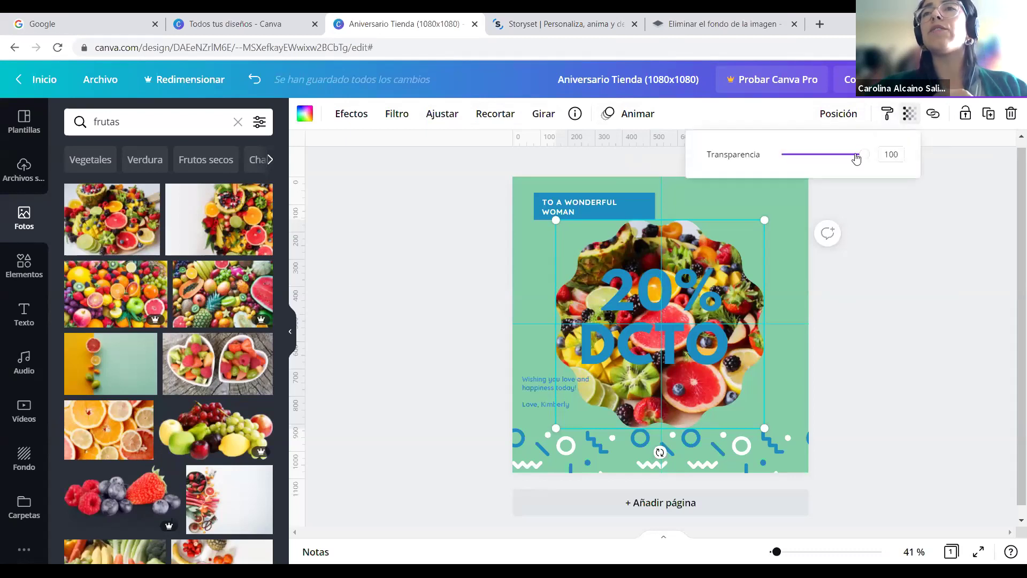
left_click_drag(860, 161, 815, 156)
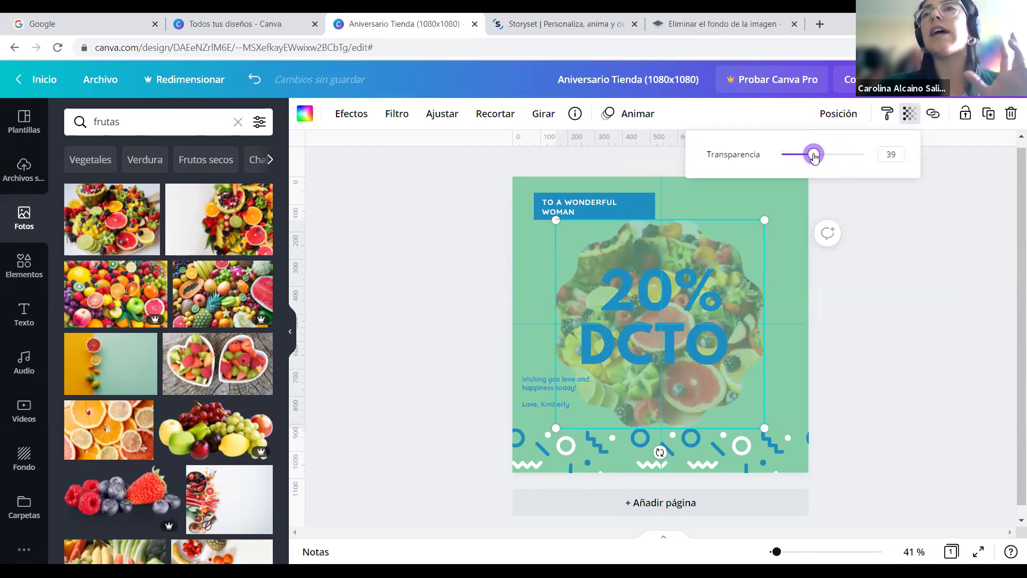
left_click_drag(814, 155, 829, 156)
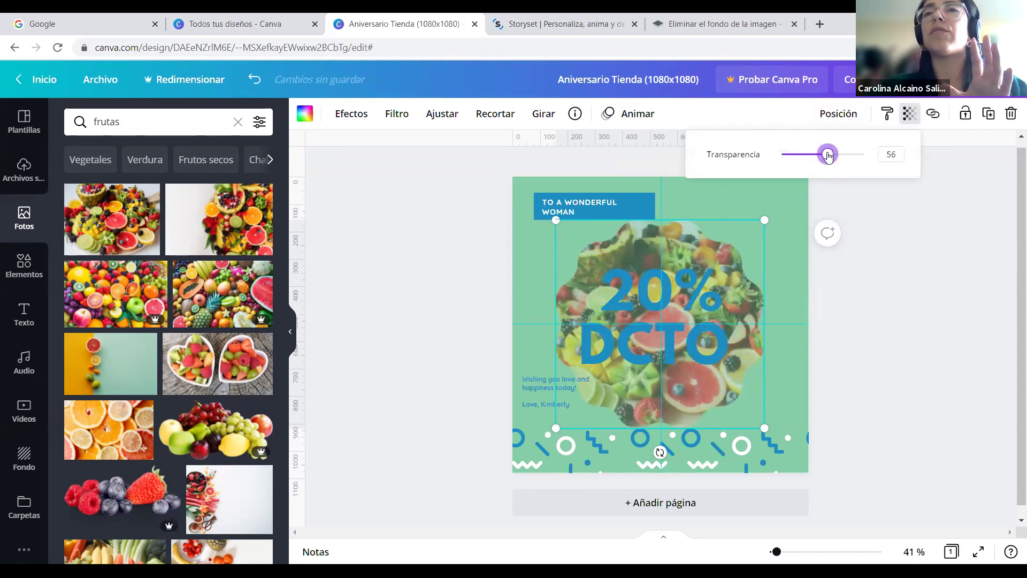
left_click(774, 351)
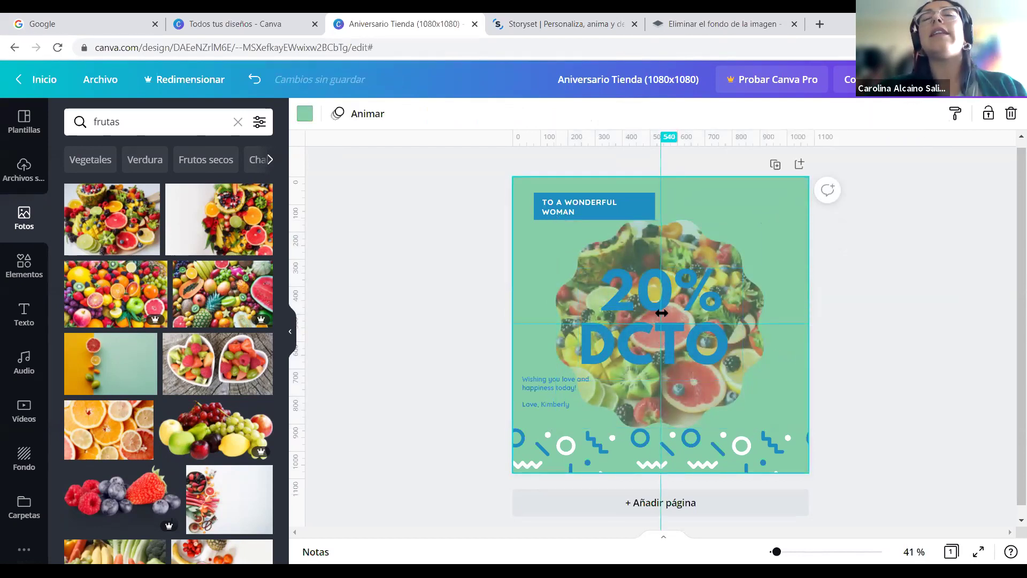
Step: Make the 20% DCTO heading white and delete the small greeting text block
left_click(614, 306)
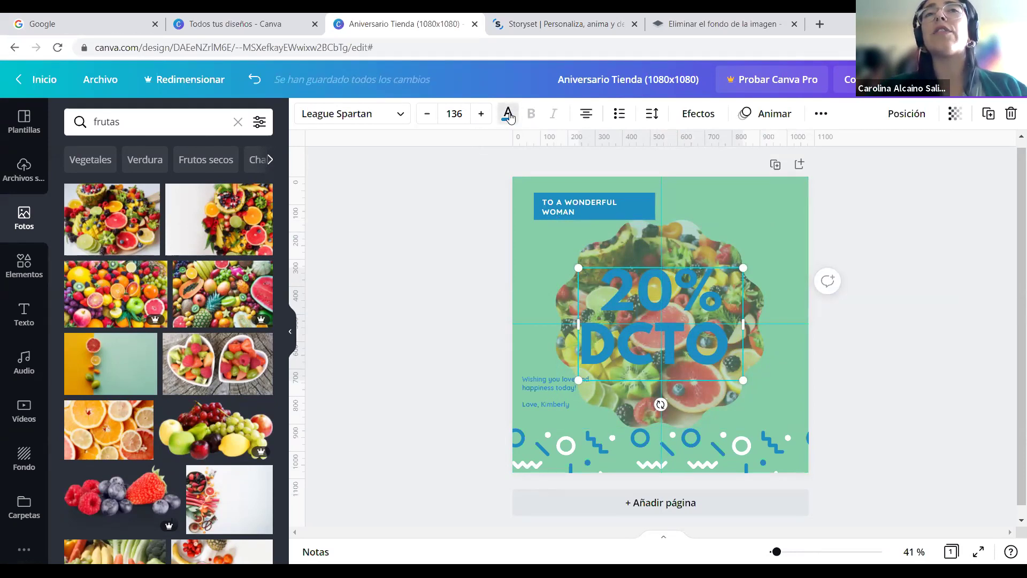
left_click(508, 114)
left_click(179, 191)
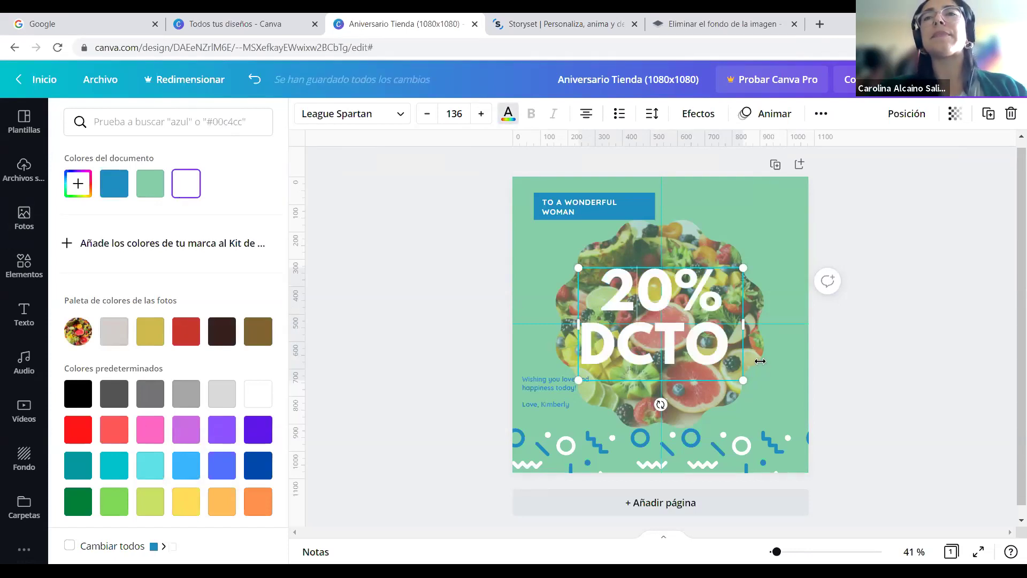
left_click(542, 400)
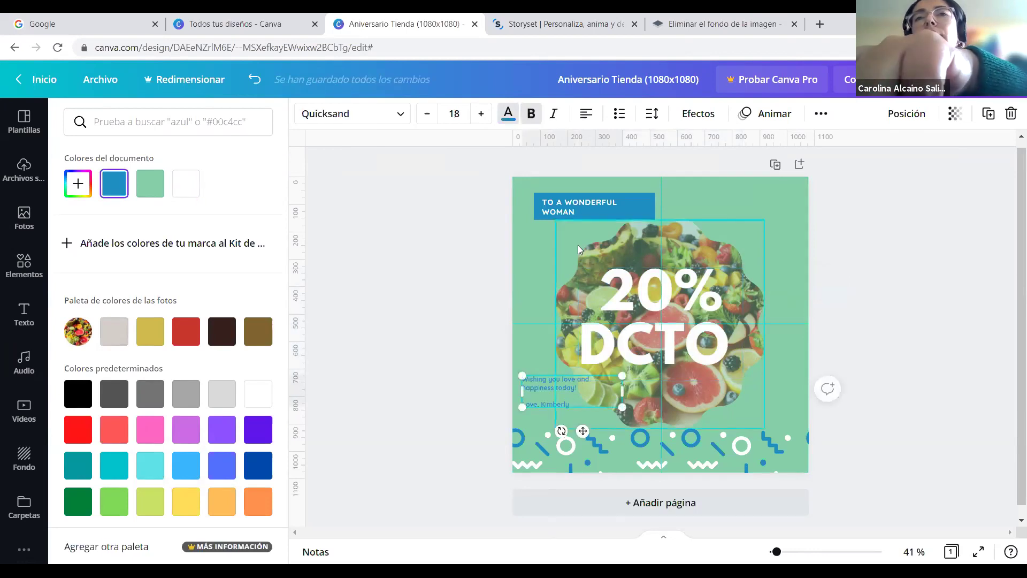
key("Delete")
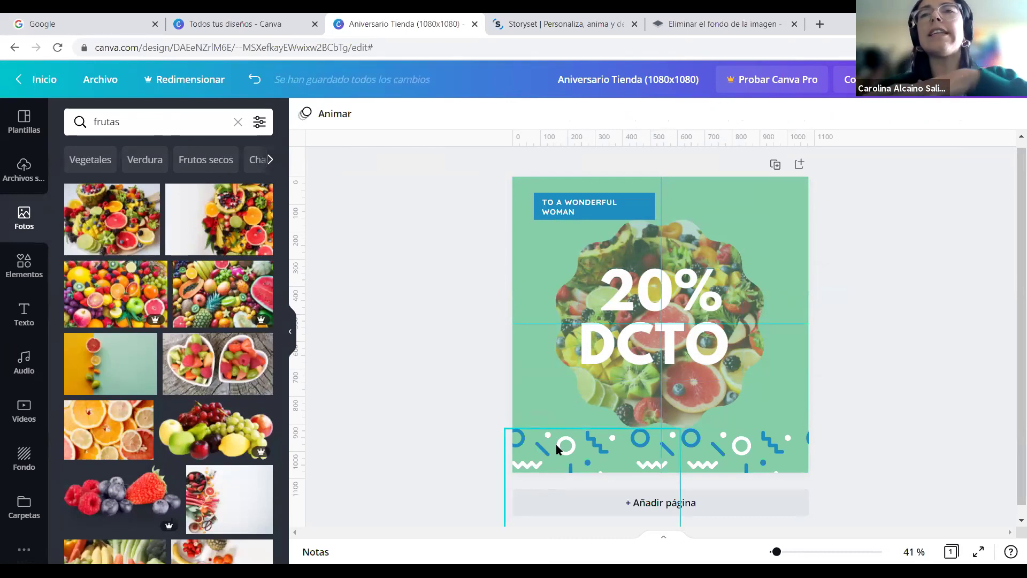
Step: Shift the bottom pattern strip right, delete the blue squiggle, and move the blue rectangle below the frame
left_click(561, 452)
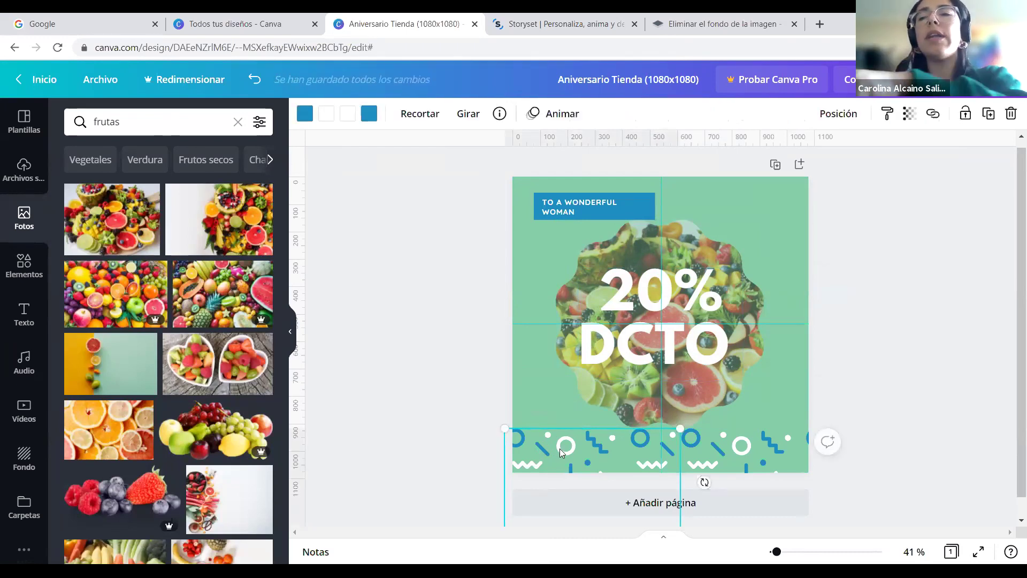
left_click_drag(560, 449, 720, 443)
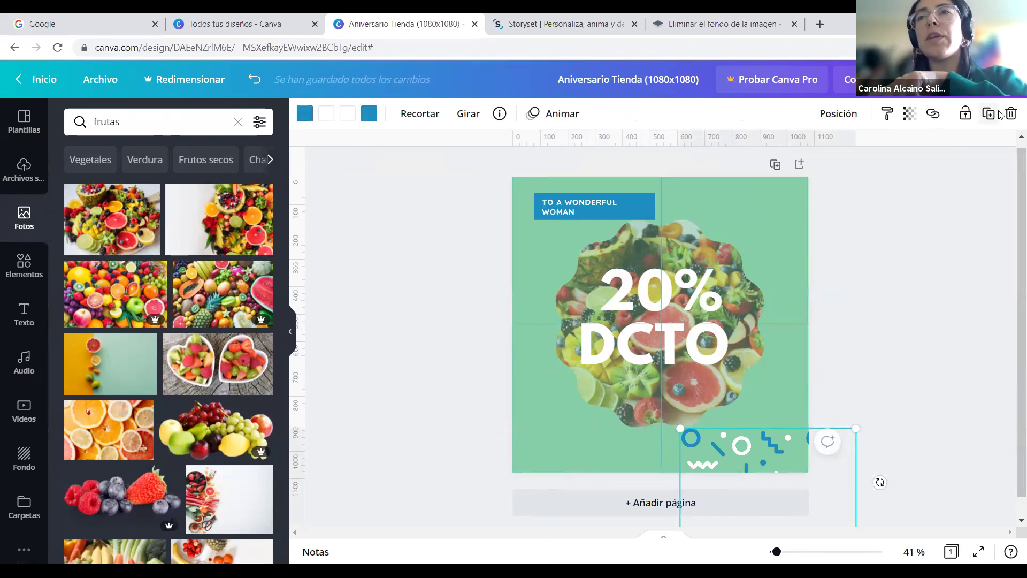
left_click(1011, 114)
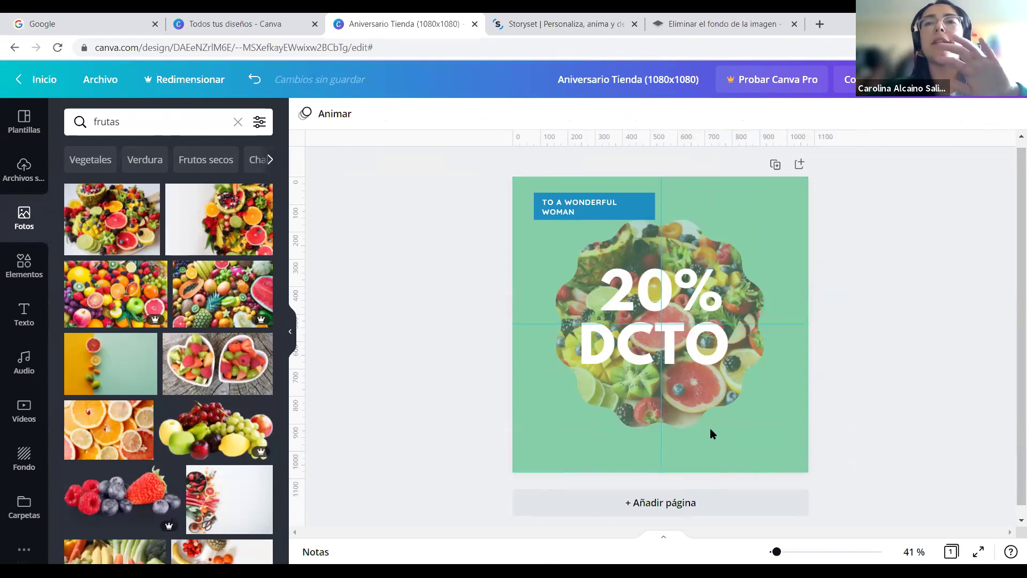
left_click_drag(648, 204, 718, 451)
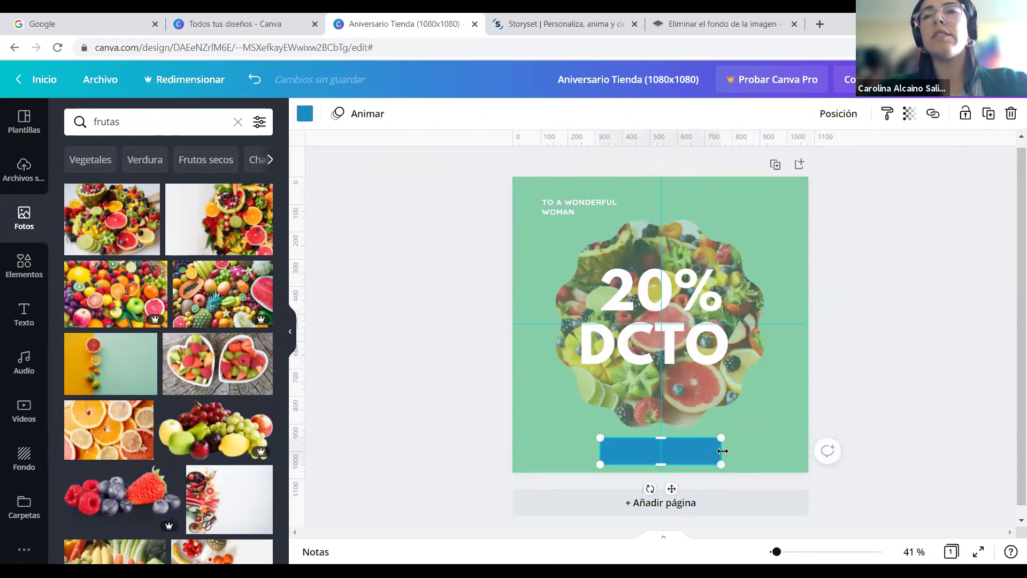
Step: Move the tagline onto the blue bar and replace it with a centred 'WSP' plus the contact phone number
left_click(556, 200)
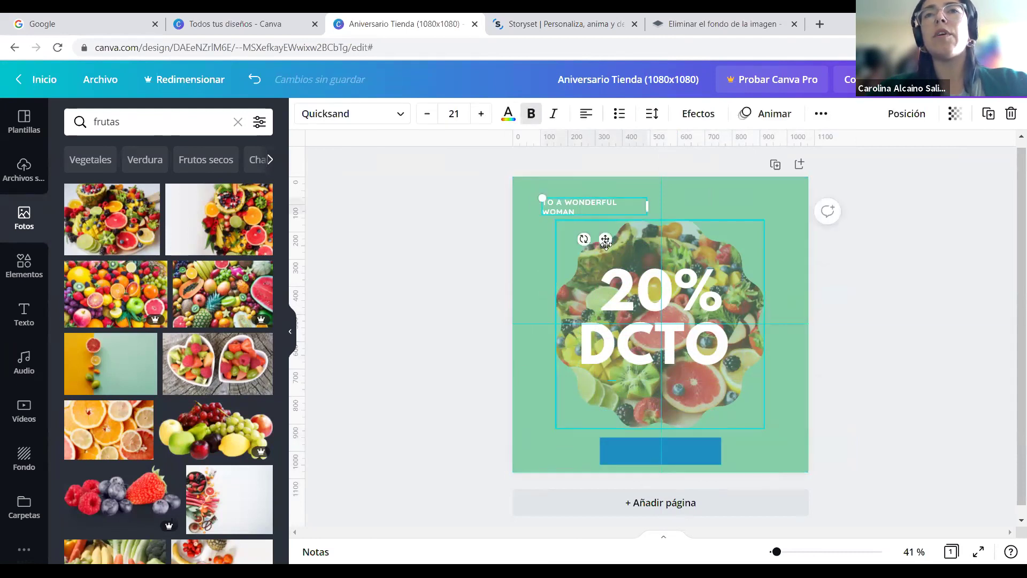
left_click_drag(604, 238, 672, 483)
left_click(621, 456)
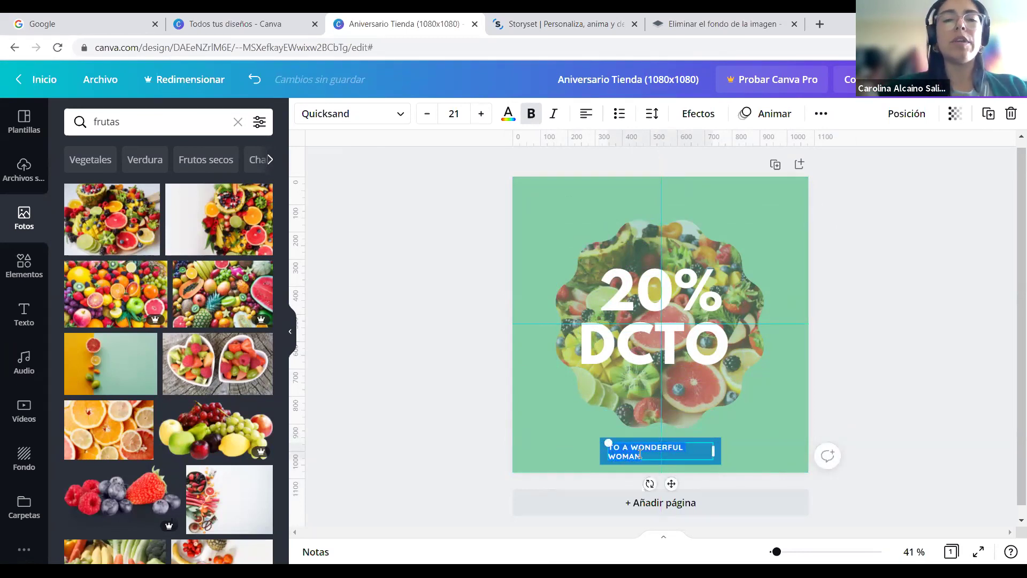
type("WSP")
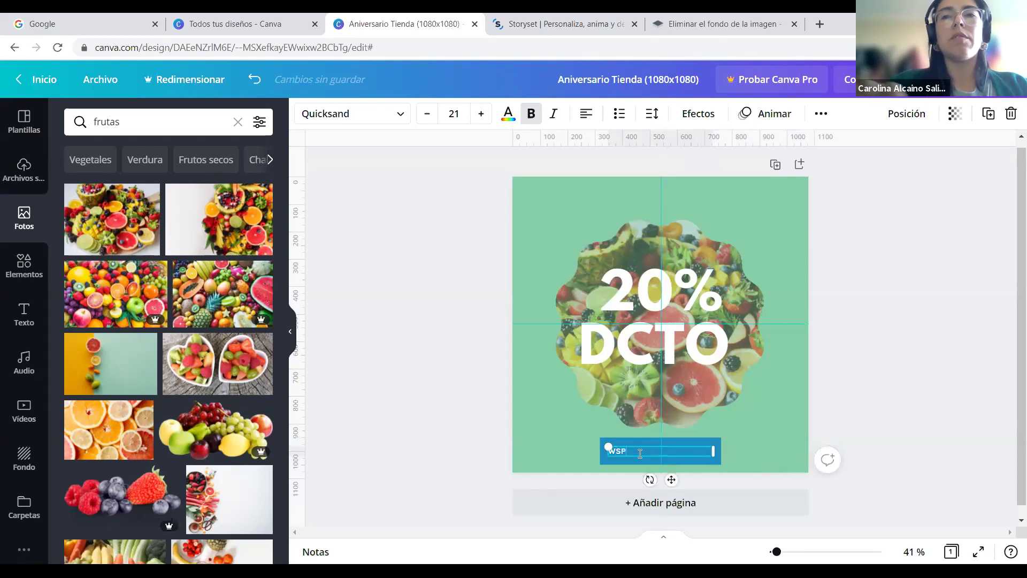
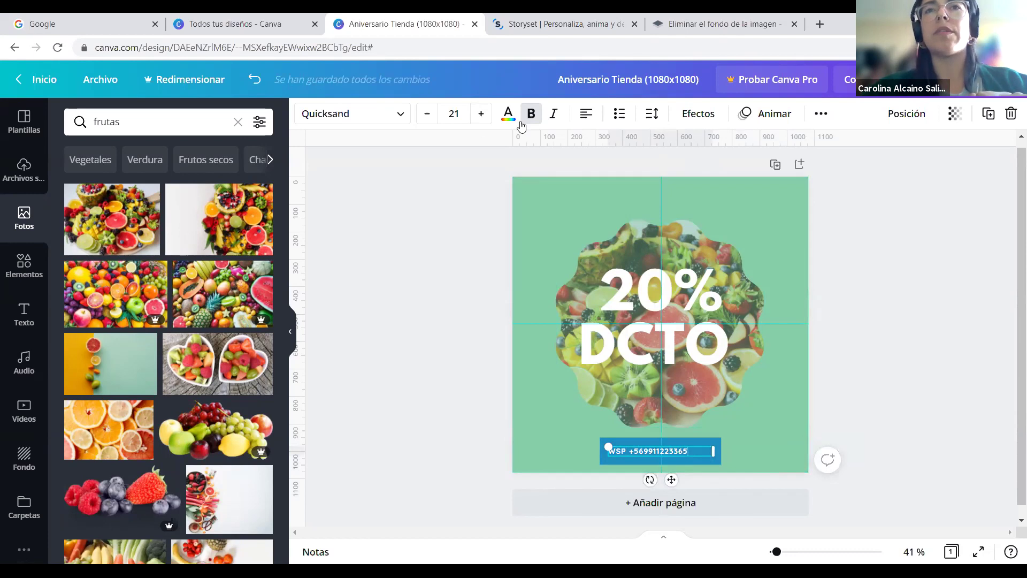
left_click(587, 114)
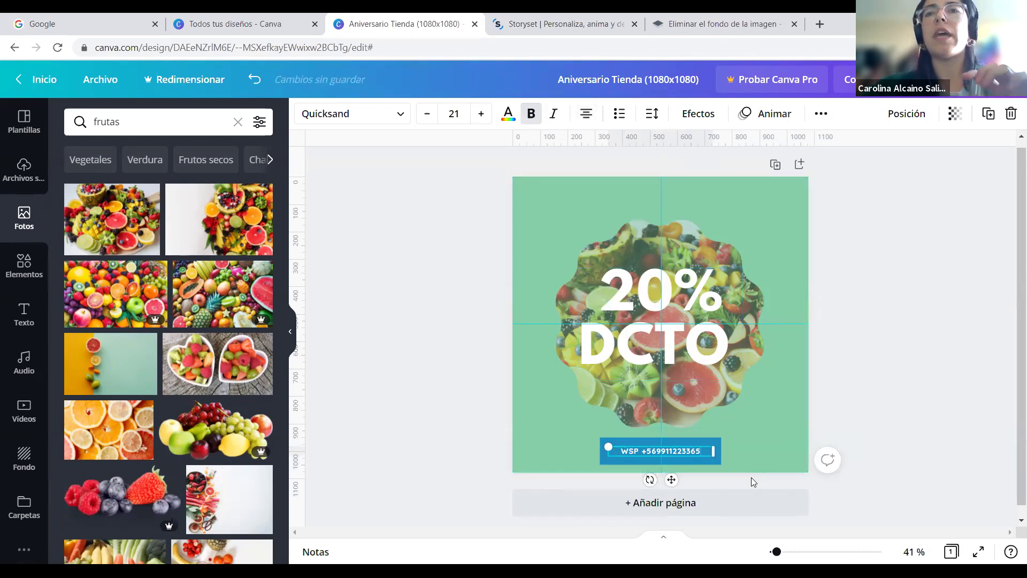
left_click(757, 421)
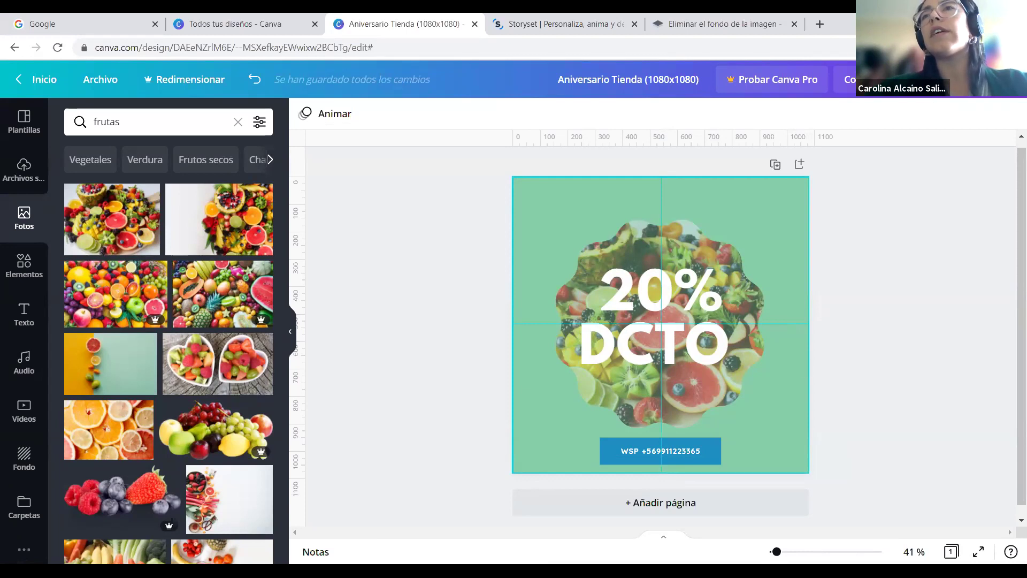
Step: Download the finished design as a PNG file
left_click(934, 79)
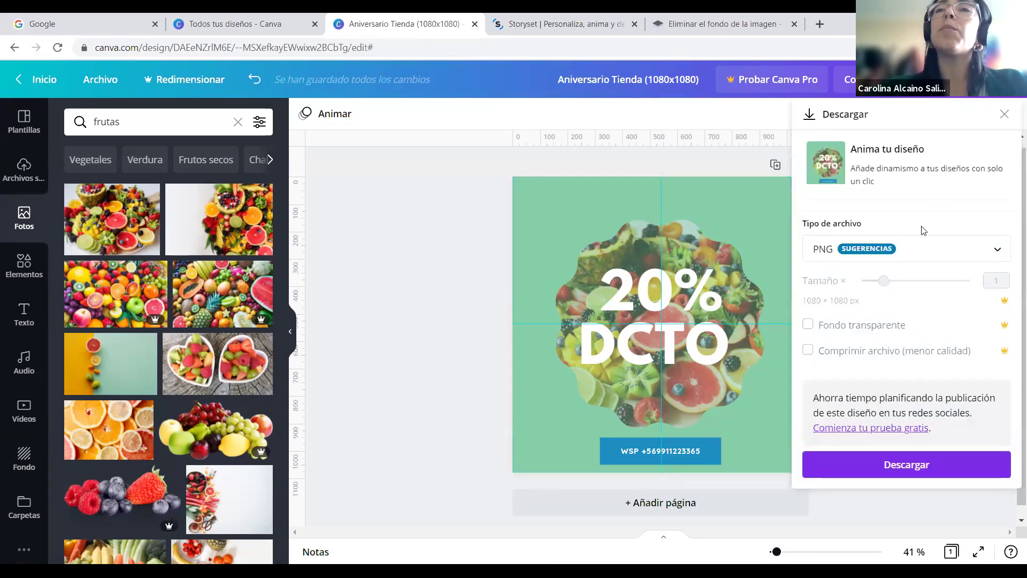
left_click(1000, 249)
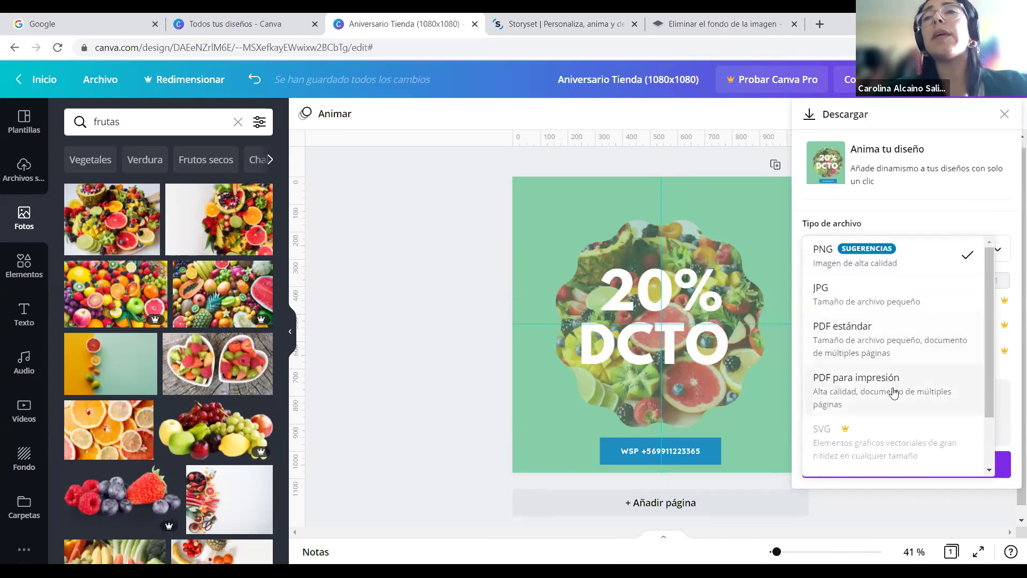
left_click(919, 257)
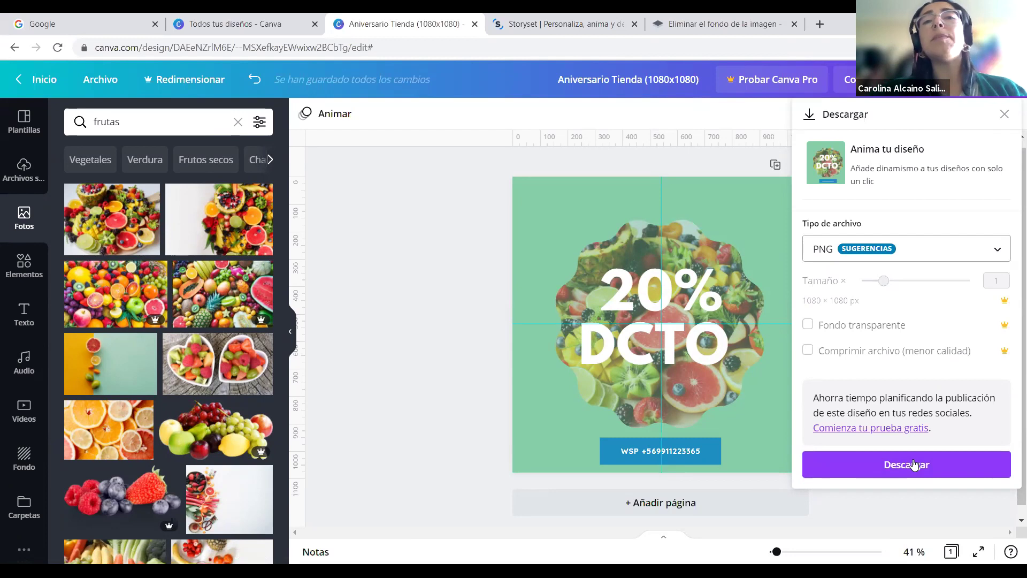
left_click(465, 328)
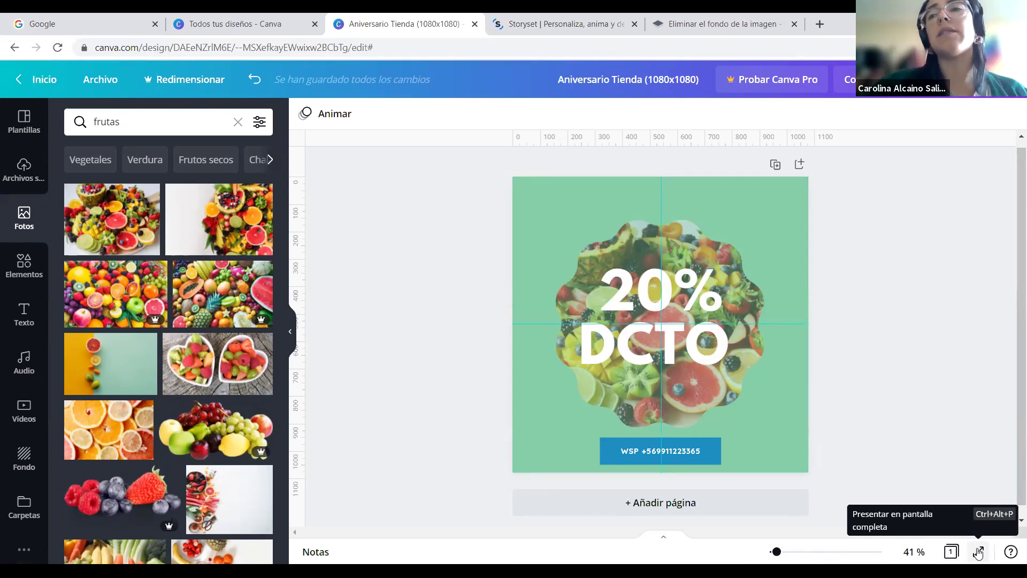
left_click(979, 553)
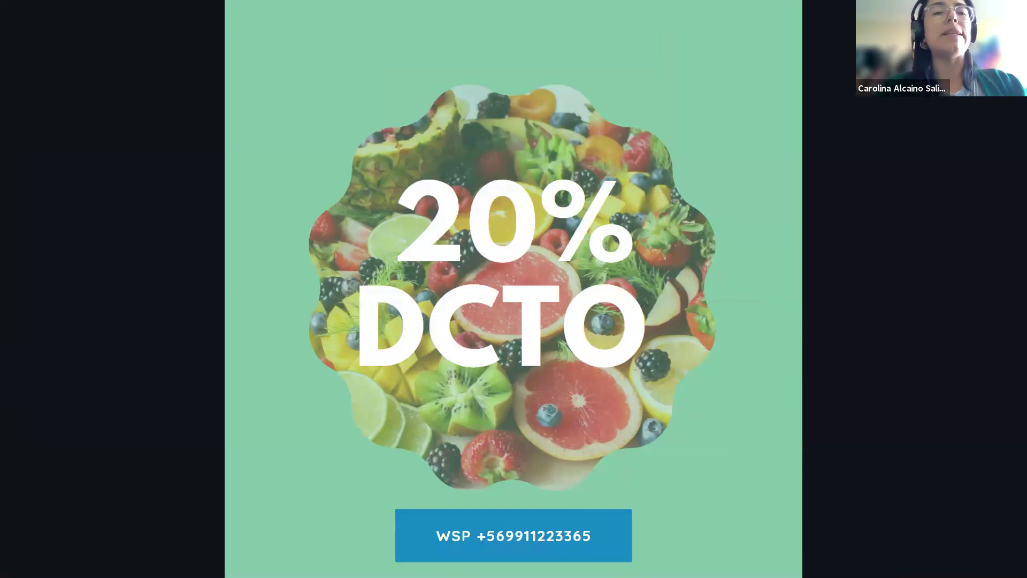
left_click(978, 542)
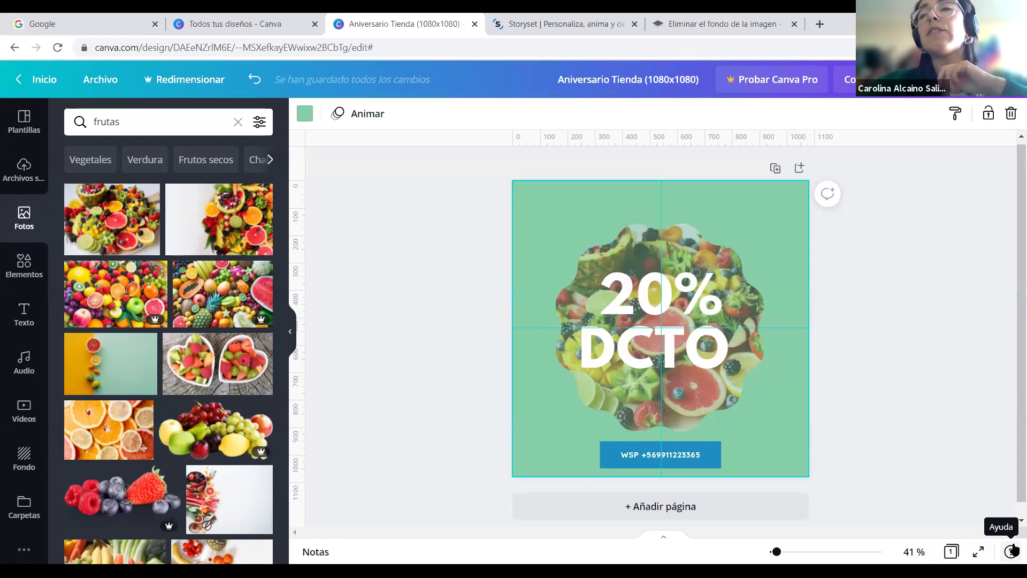
left_click(1011, 553)
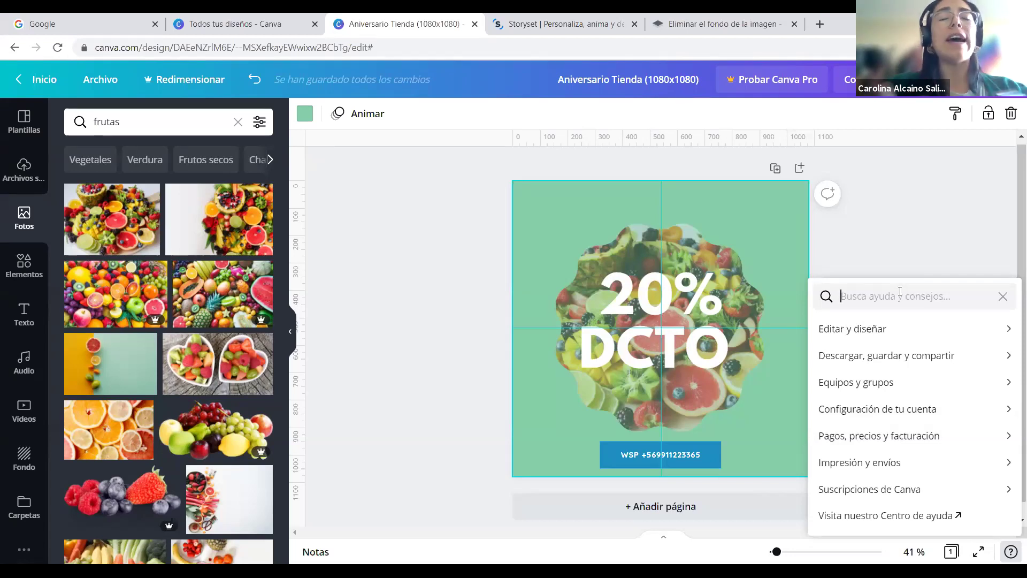
type("atajos")
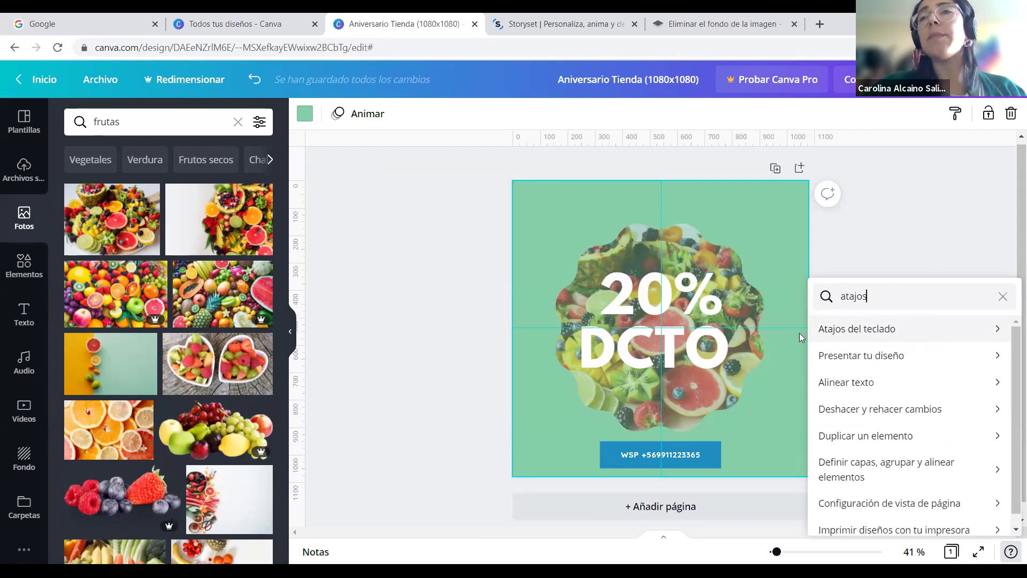
left_click(873, 331)
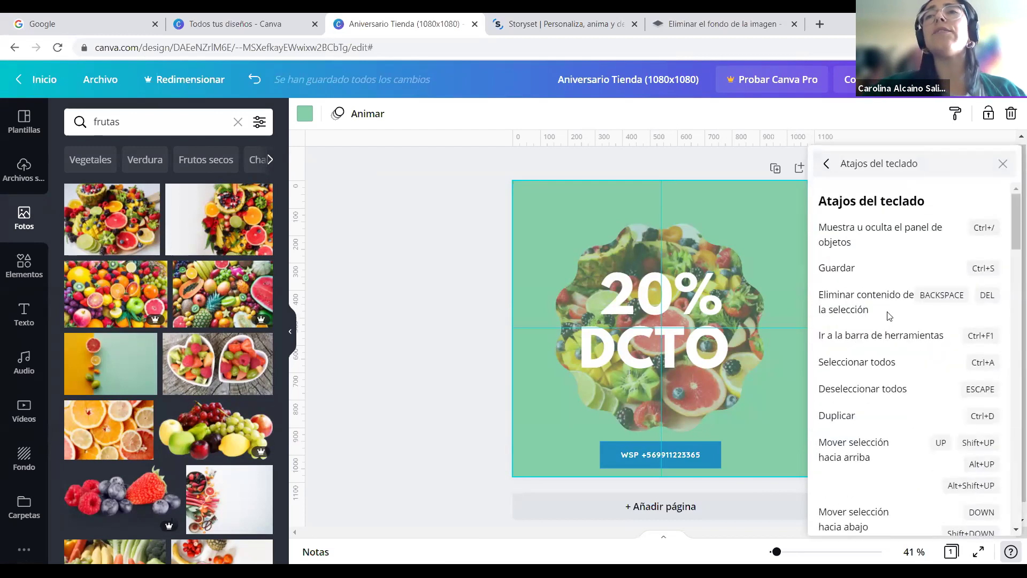
scroll(907, 251, "down", 3)
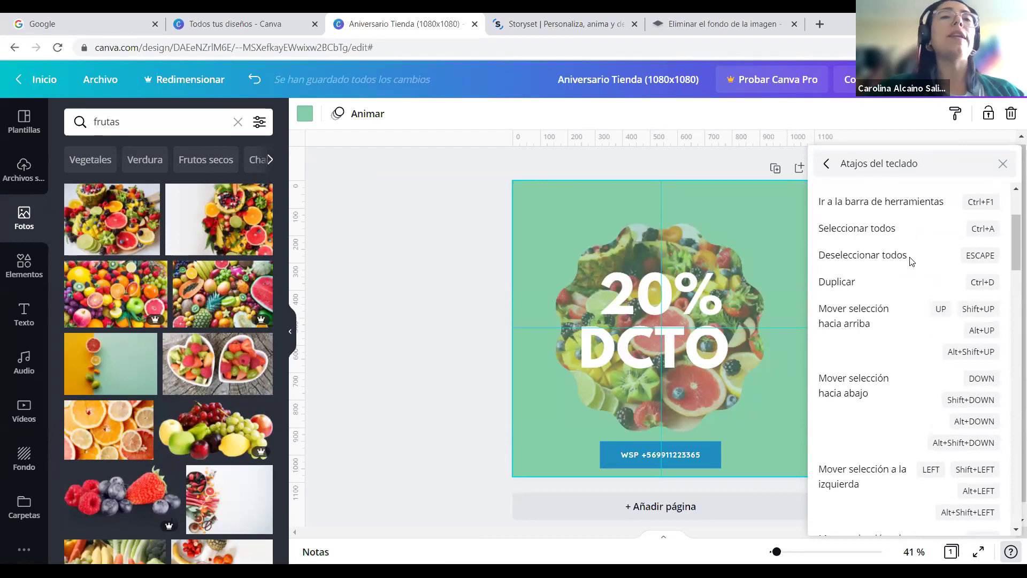
scroll(911, 262, "down", 1)
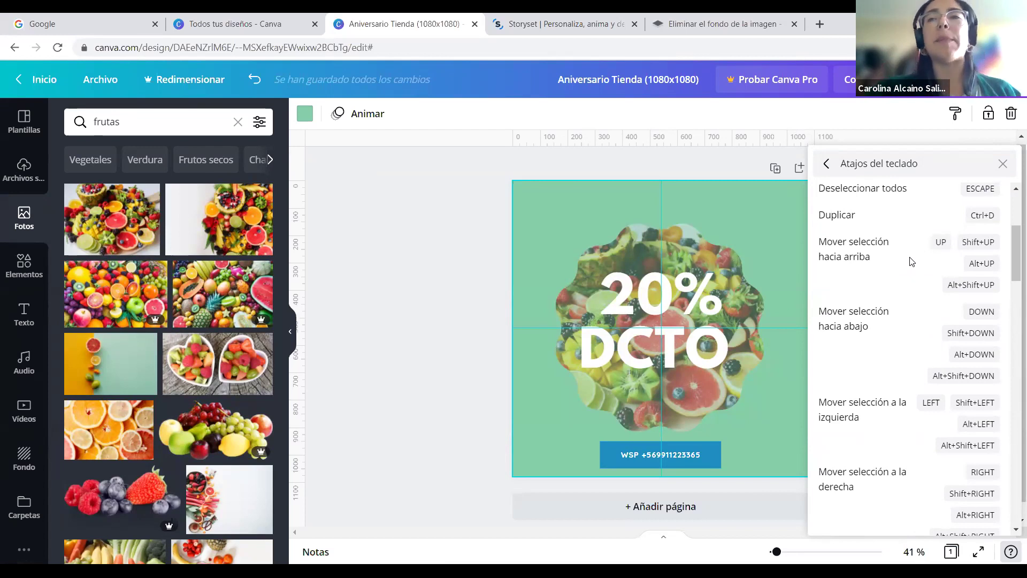
scroll(911, 262, "down", 7)
scroll(912, 262, "up", 5)
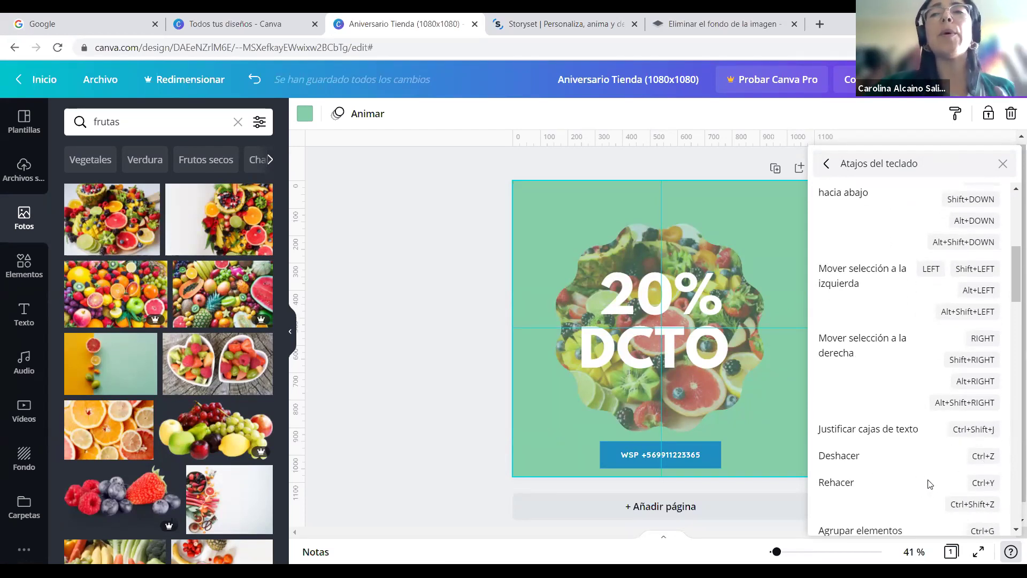
scroll(931, 486, "down", 6)
scroll(930, 484, "down", 3)
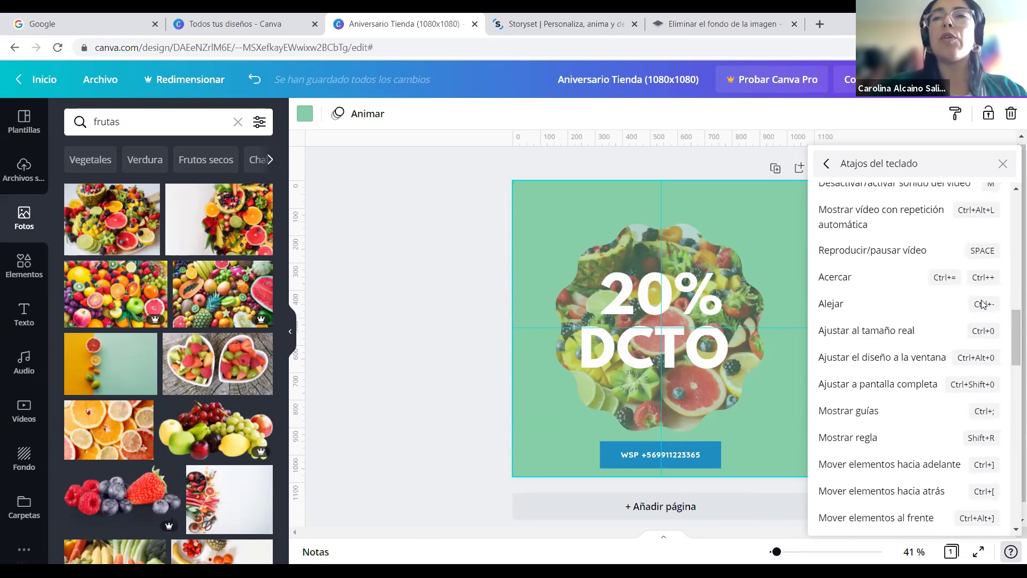
key("ctrl+minus")
key("ctrl+plus")
key("ctrl+plus")
key("ctrl+plus")
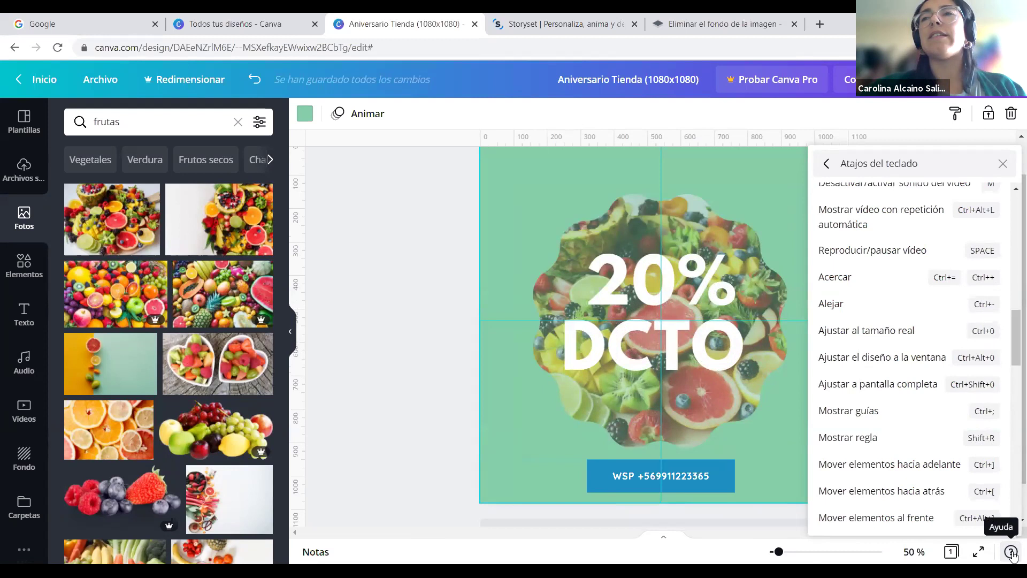
left_click(1003, 164)
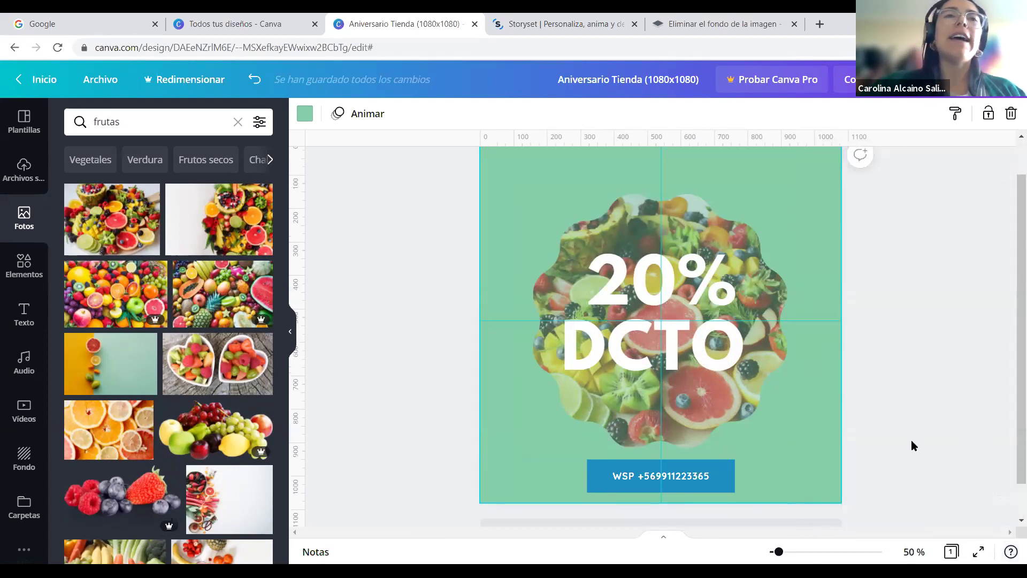
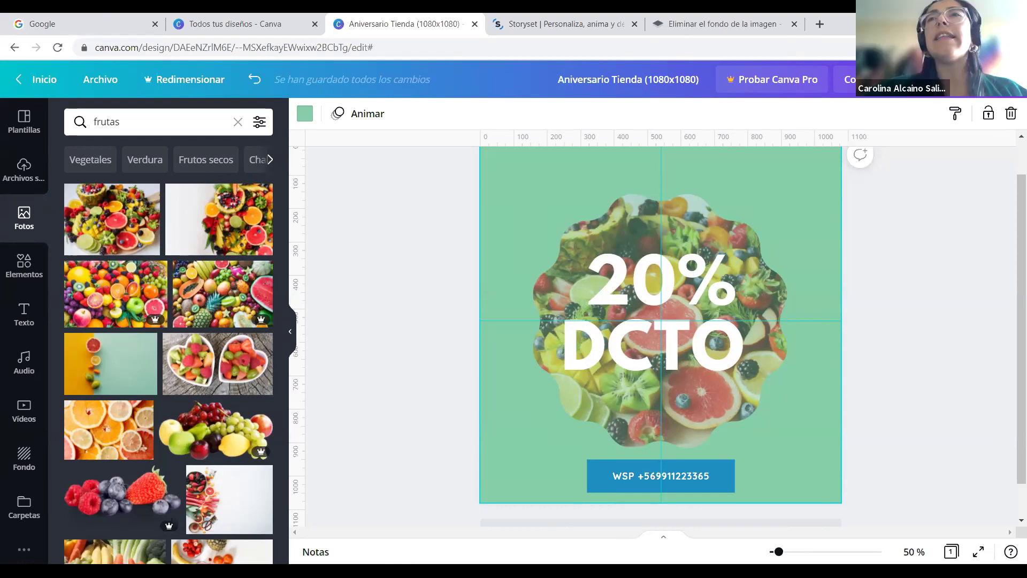
Step: Look through the available download file types, then close the download options
left_click(925, 85)
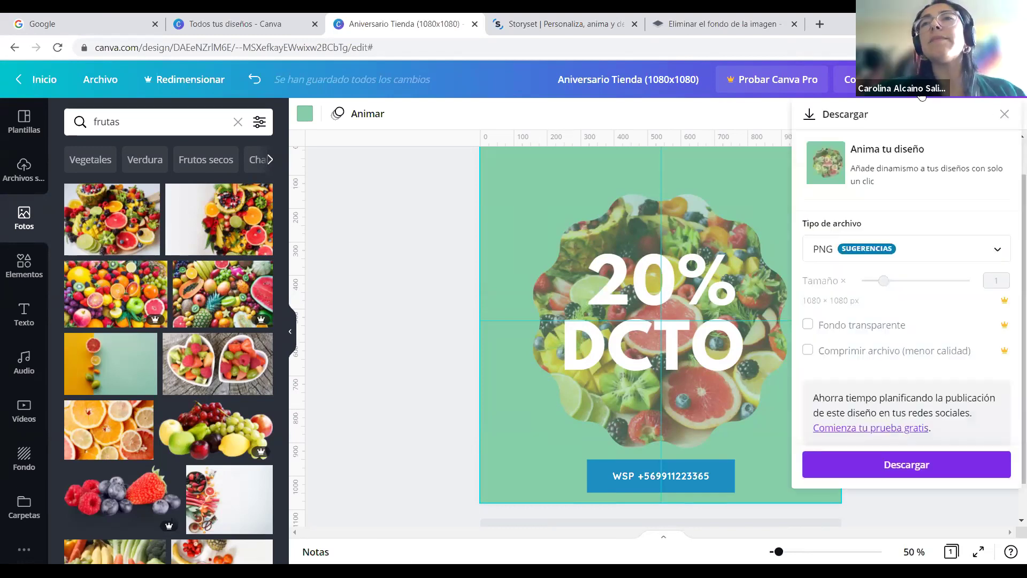
left_click(986, 249)
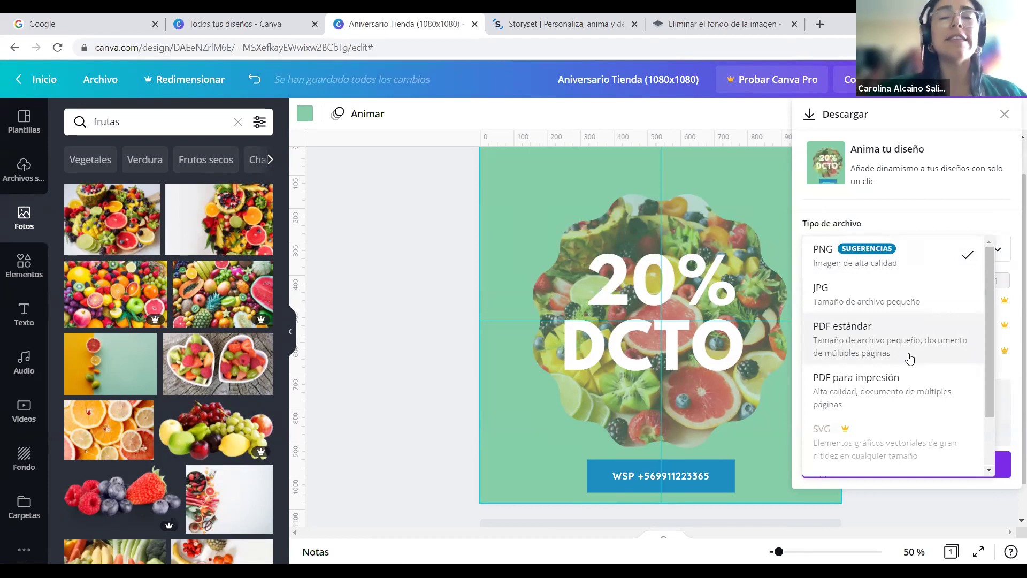
scroll(910, 358, "down", 3)
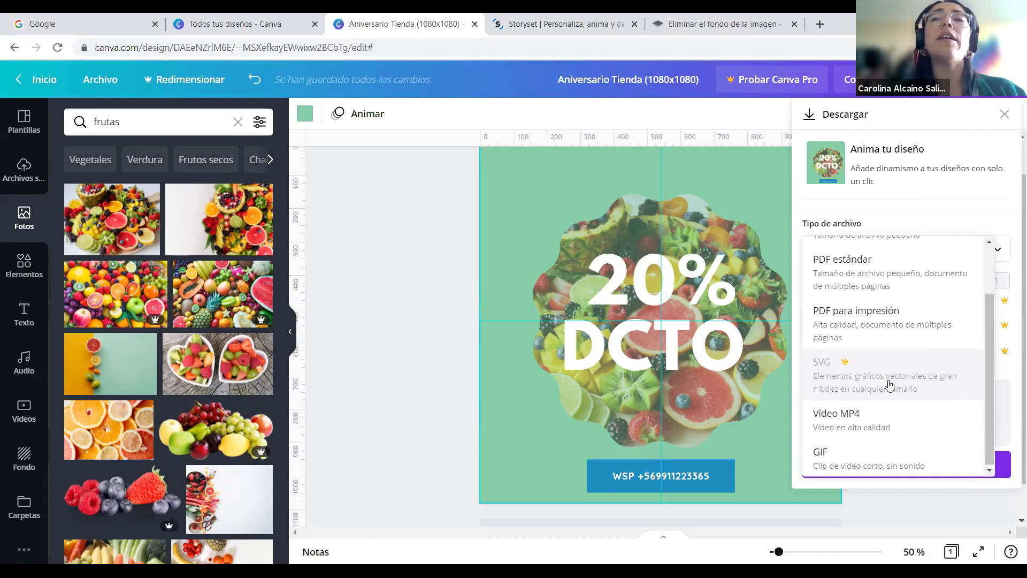
scroll(884, 321, "up", 3)
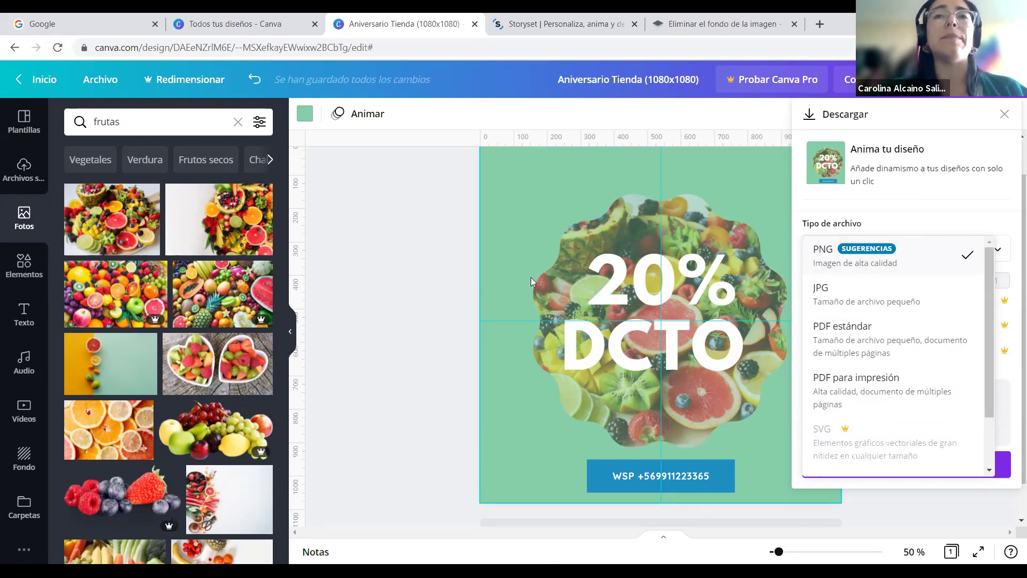
left_click(413, 285)
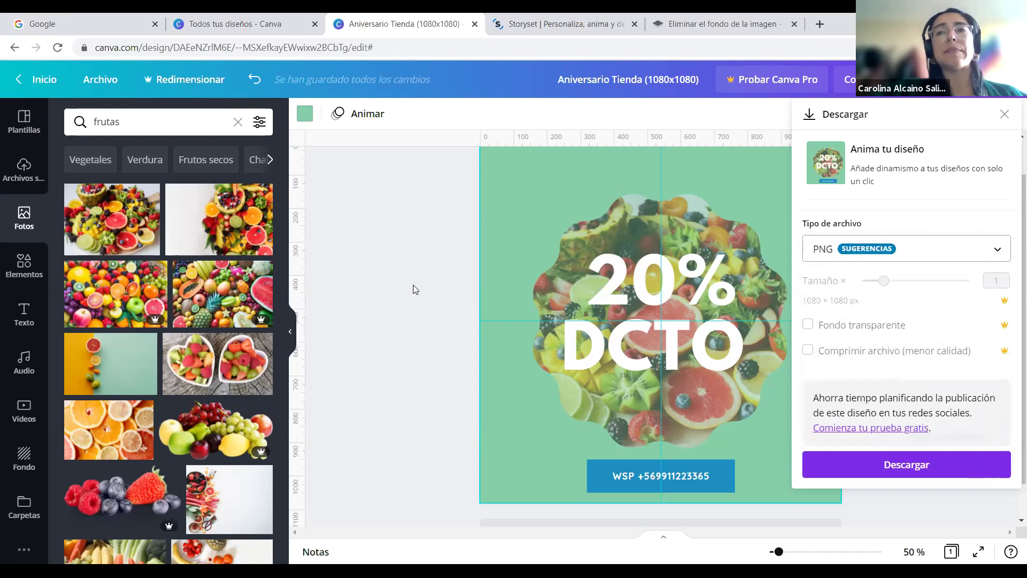
left_click(1005, 116)
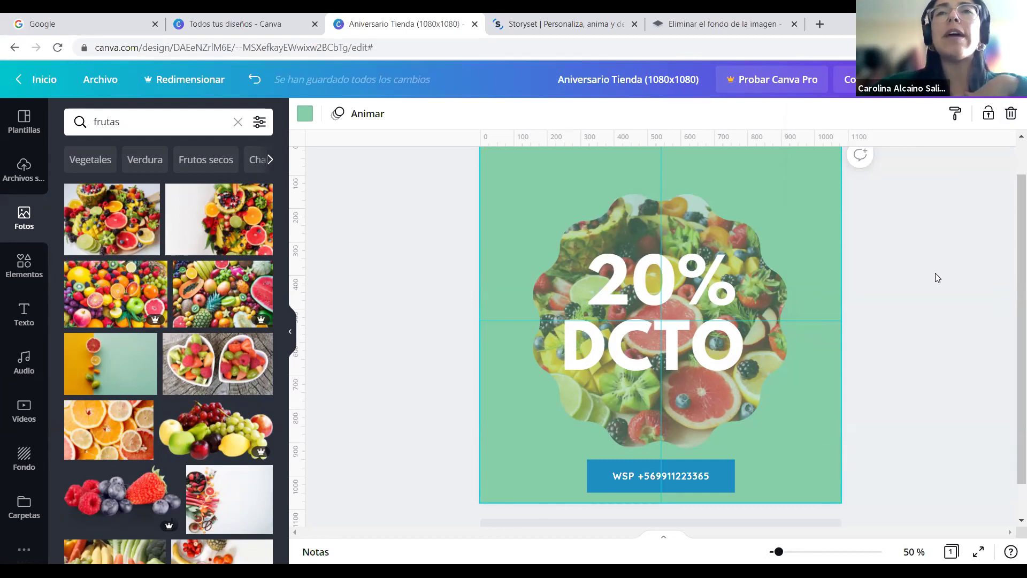
Step: Select the 20% DCTO text, then the page background instead
left_click(624, 282)
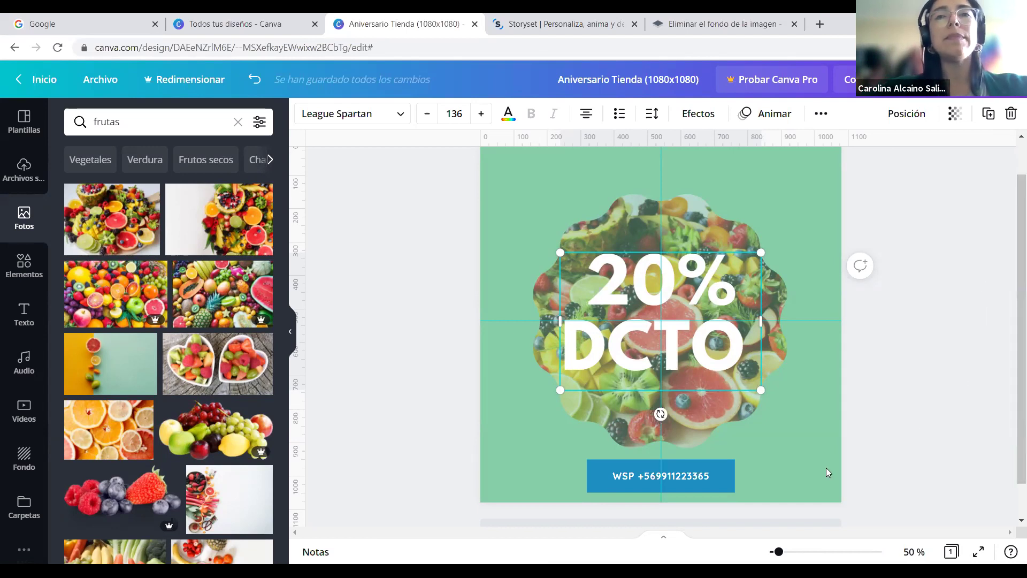
scroll(856, 361, "up", 1)
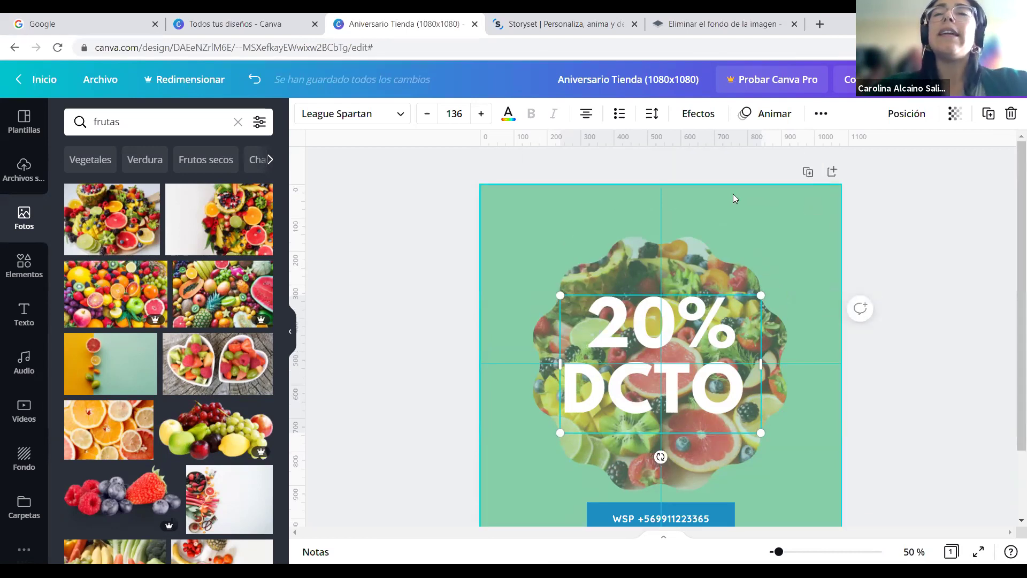
left_click(508, 292)
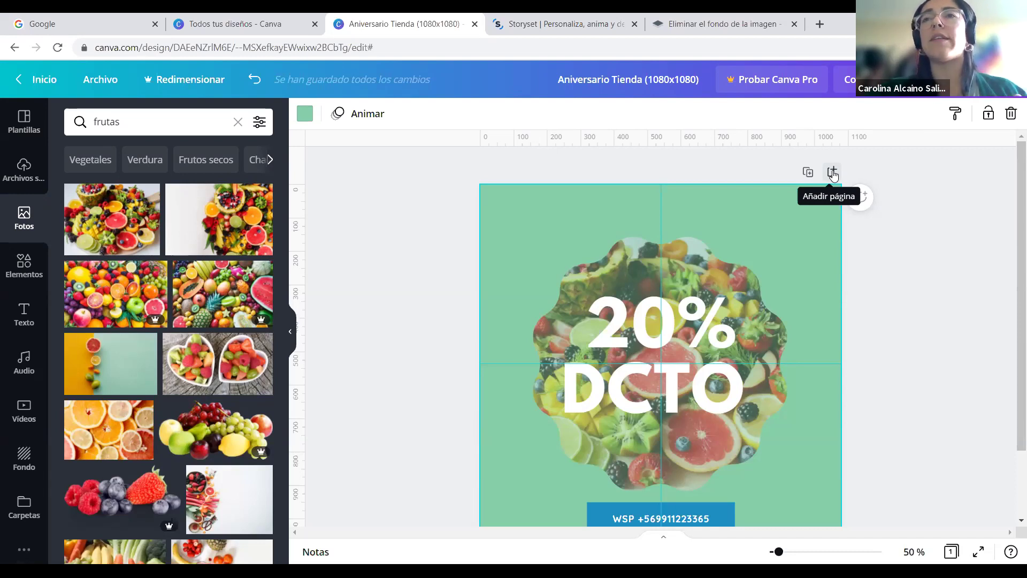
Step: Add a blank second page, then delete it again
left_click(833, 172)
scroll(712, 255, "up", 4)
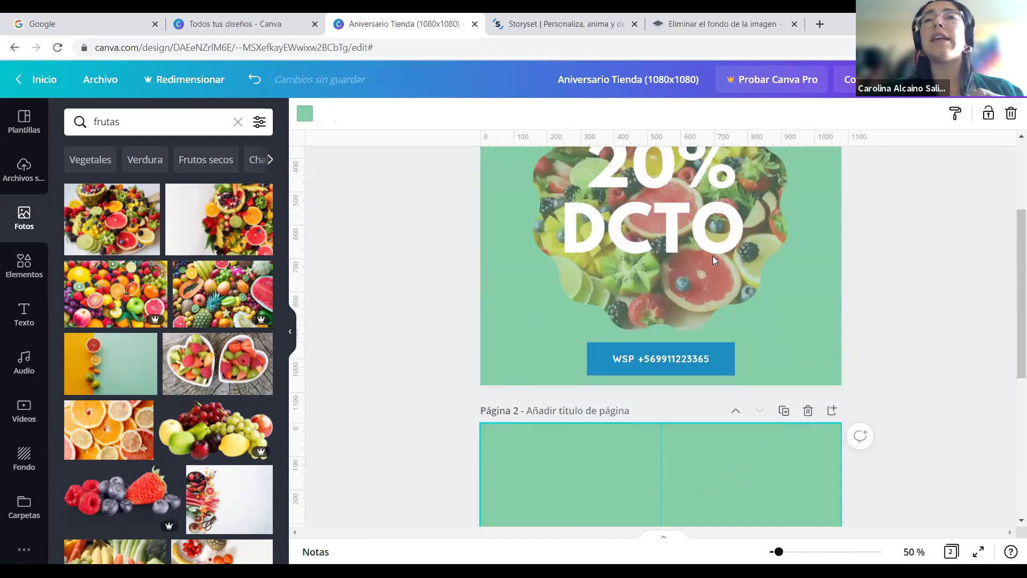
scroll(713, 256, "up", 4)
scroll(713, 258, "down", 8)
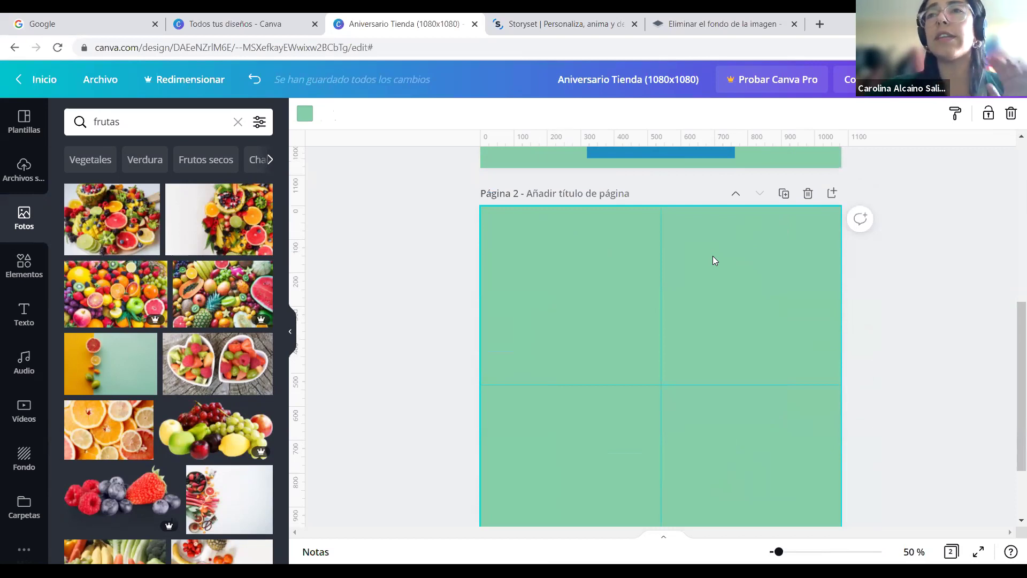
scroll(738, 295, "up", 2)
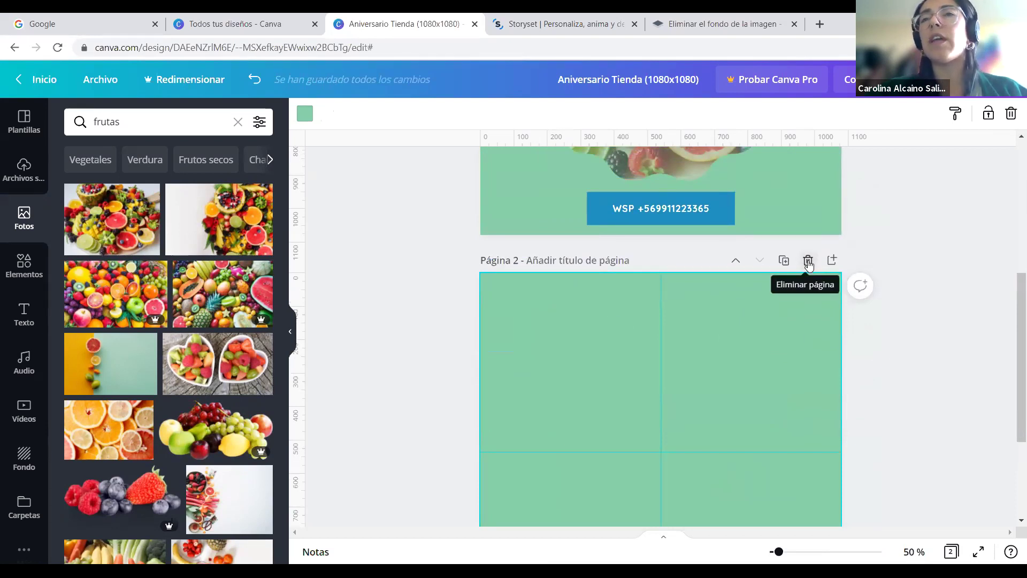
left_click(808, 261)
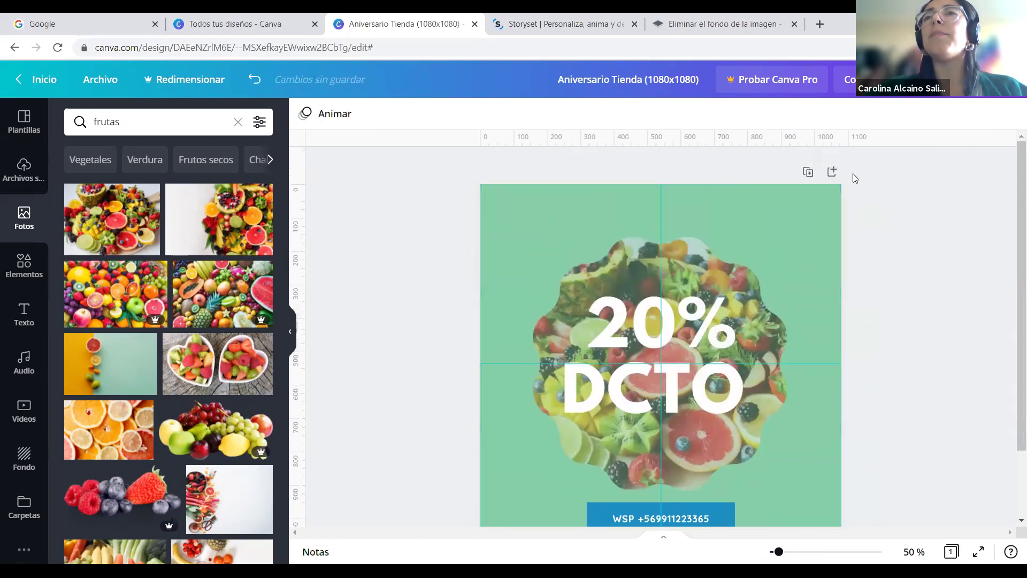
Step: Duplicate the fruit promo page and highlight the 20% line of page 1's text
left_click(808, 172)
scroll(781, 255, "up", 6)
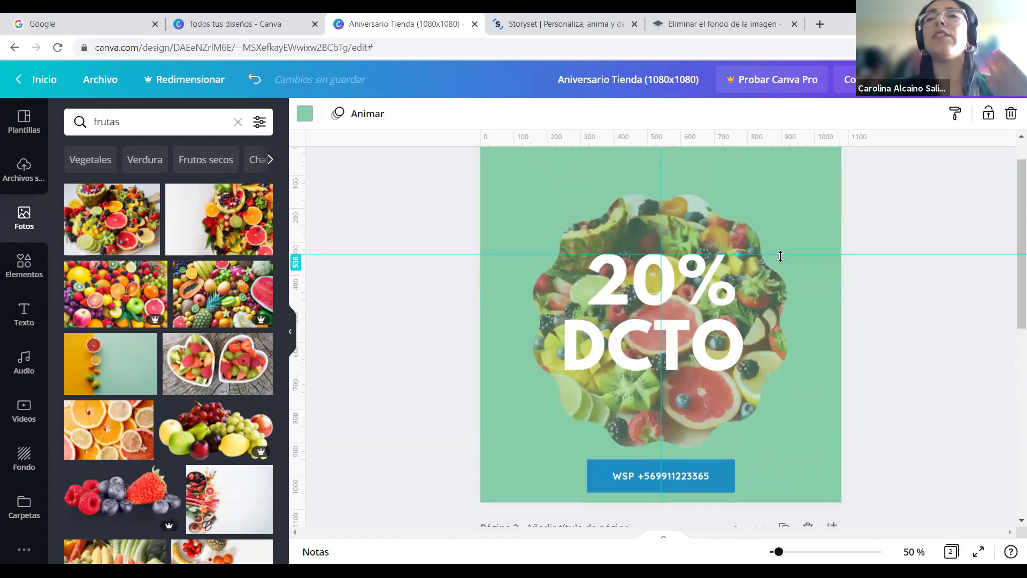
scroll(784, 300, "down", 6)
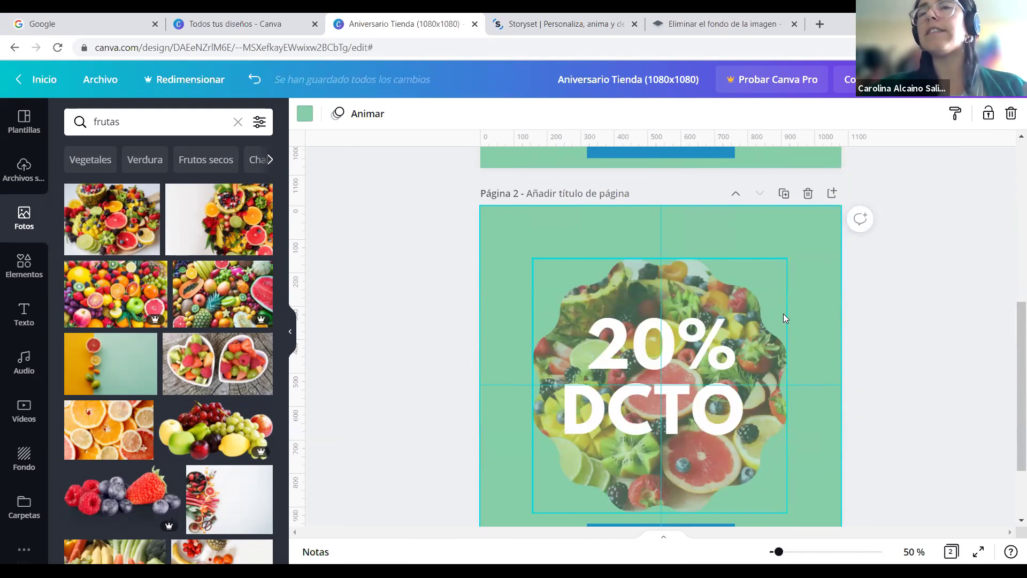
scroll(783, 313, "up", 6)
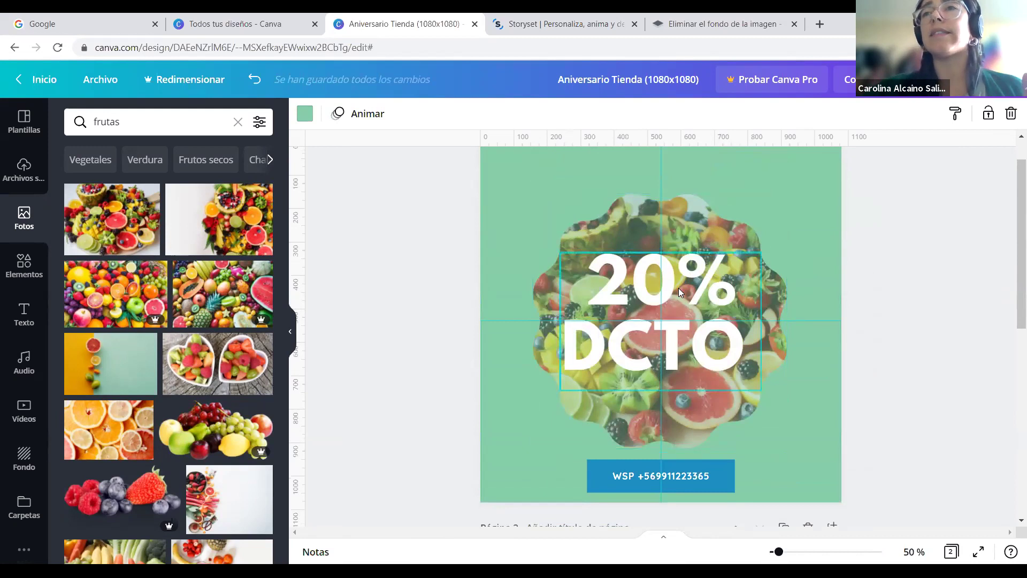
left_click(643, 297)
double_click(648, 287)
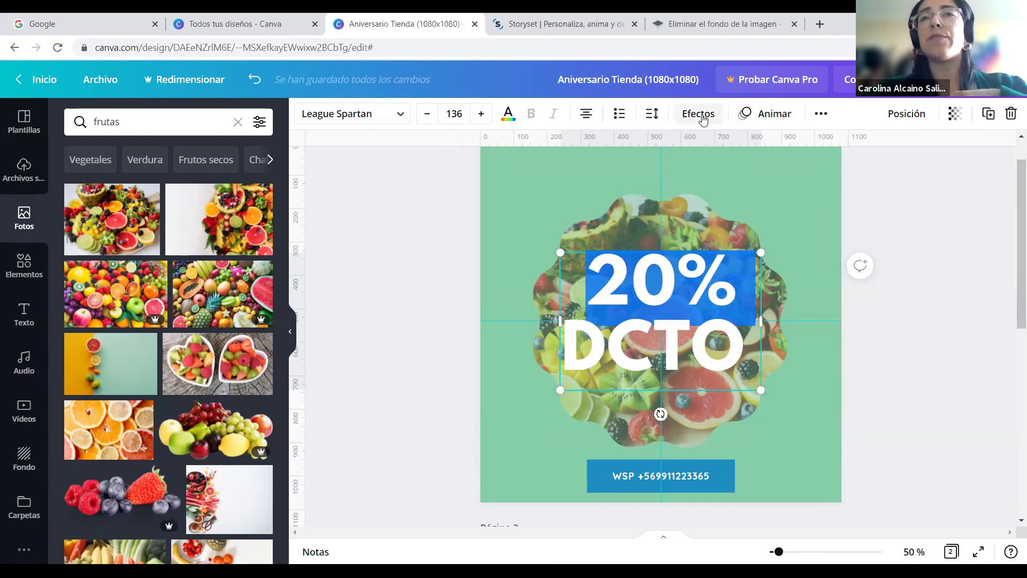
Step: Apply the Sin relleno outline effect to page 1's 20% DCTO text
left_click(703, 119)
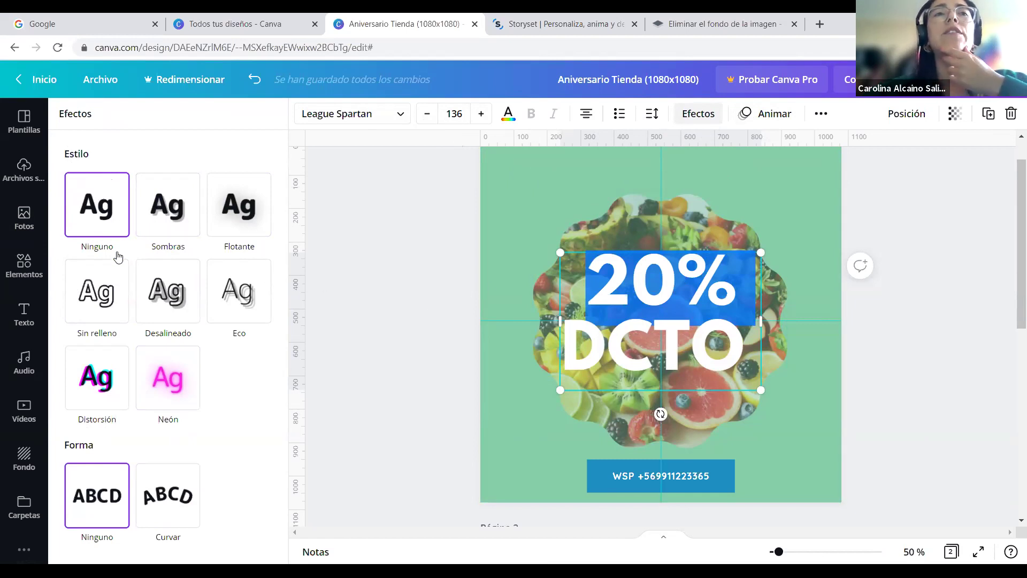
left_click(103, 301)
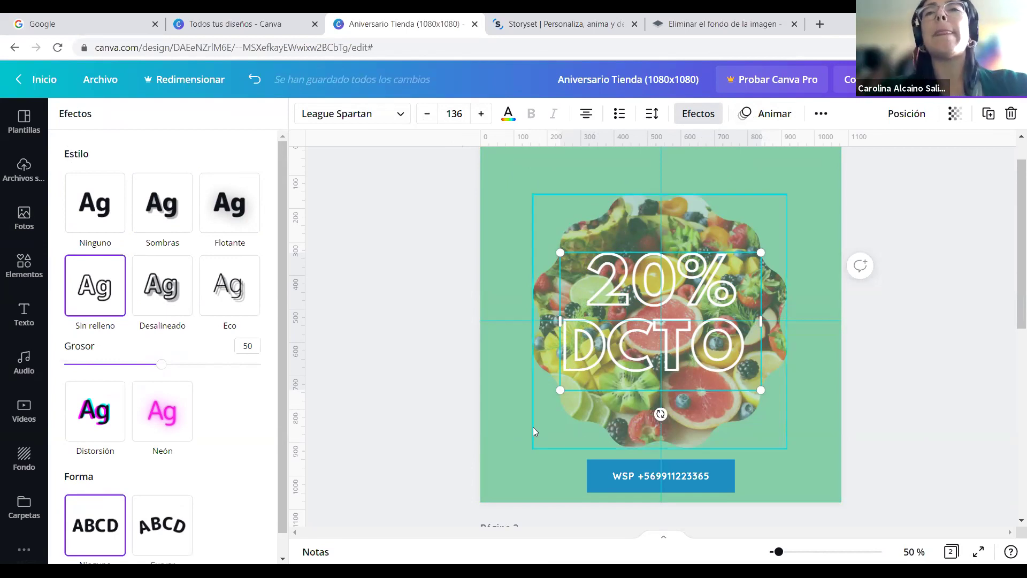
scroll(532, 426, "down", 5)
scroll(532, 425, "down", 2)
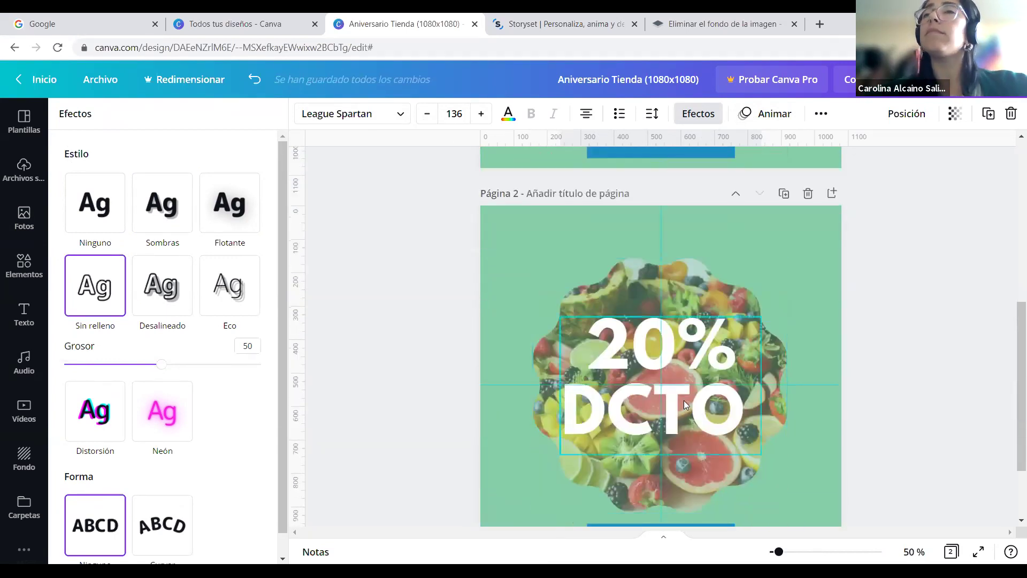
scroll(540, 331, "up", 5)
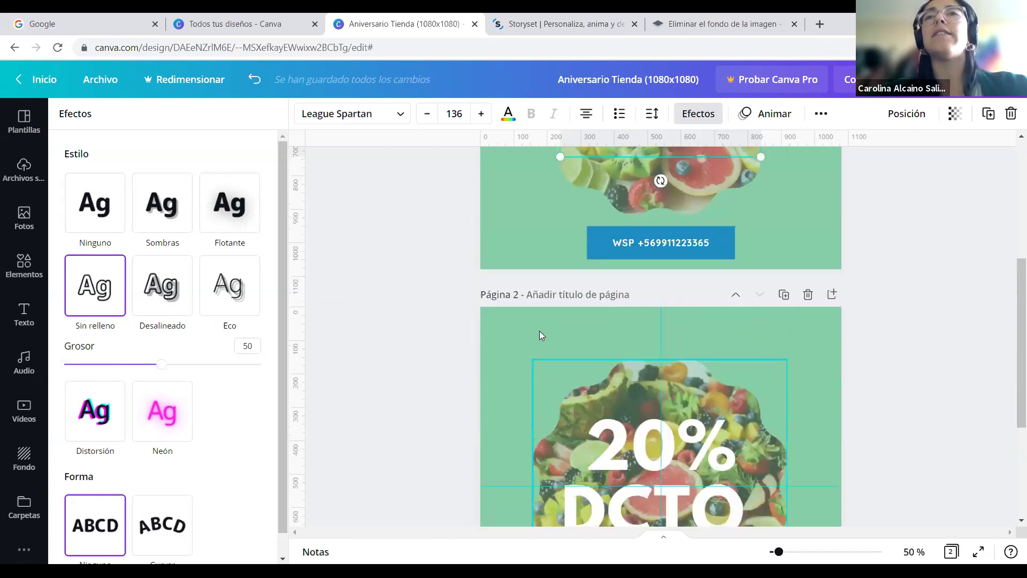
scroll(539, 338, "down", 4)
scroll(539, 338, "up", 7)
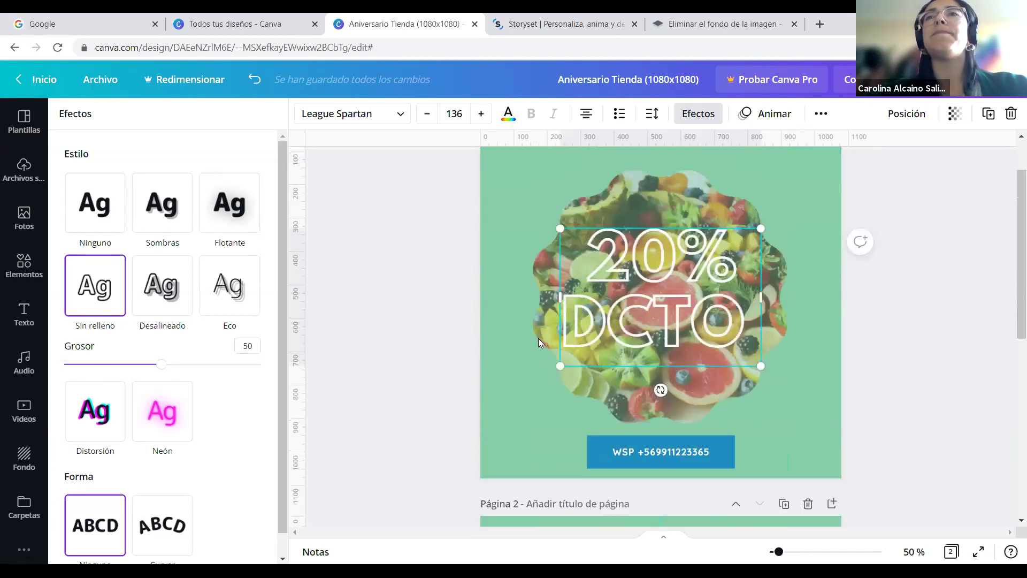
scroll(538, 339, "down", 8)
scroll(539, 338, "up", 7)
scroll(528, 343, "up", 1)
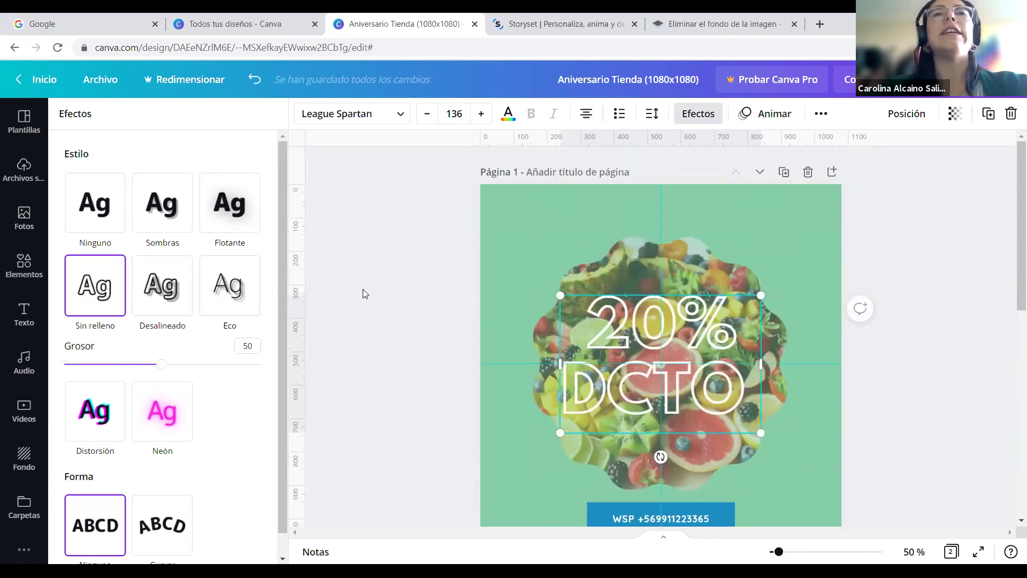
key("Escape")
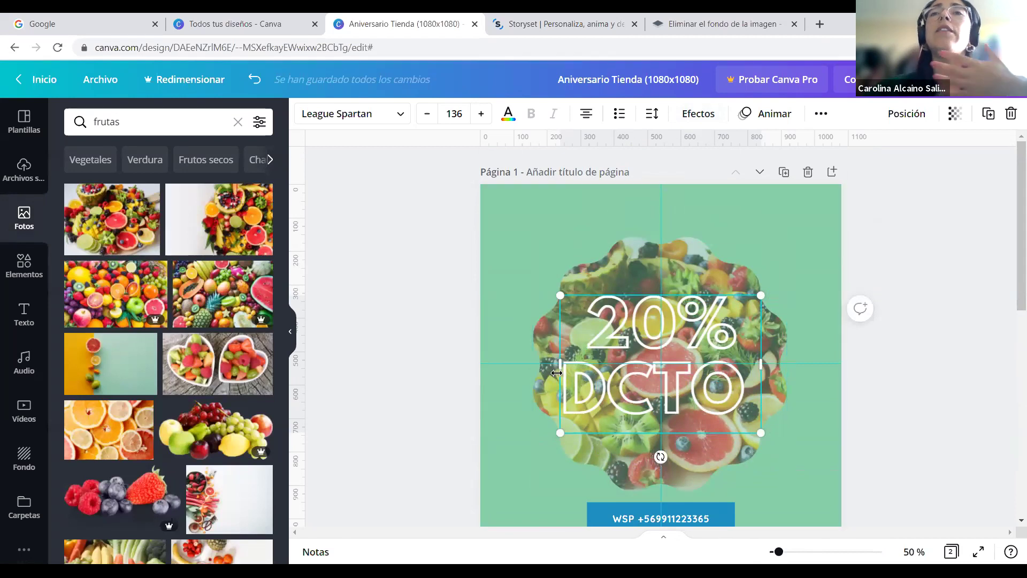
scroll(558, 377, "down", 7)
scroll(557, 377, "up", 7)
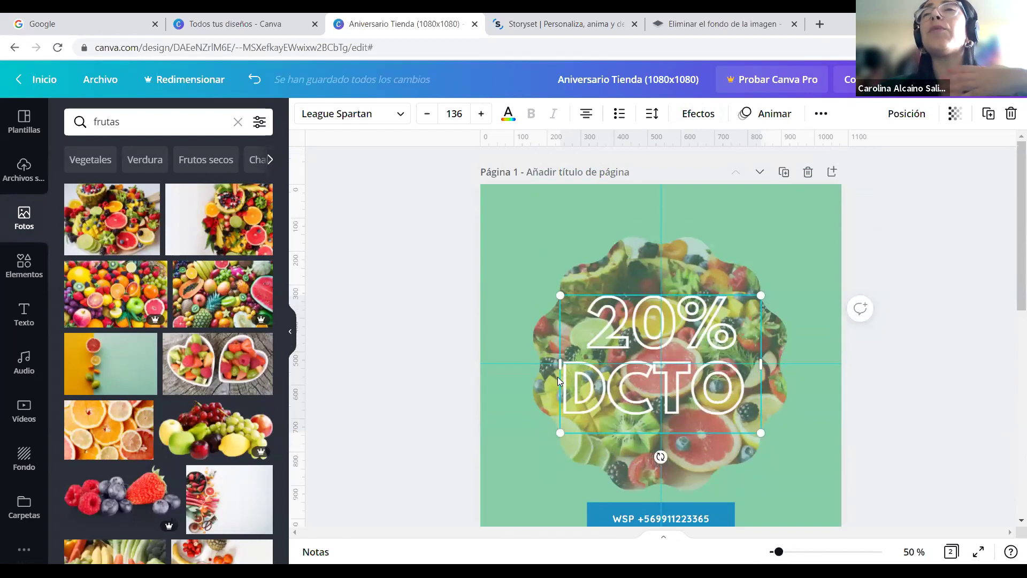
scroll(558, 376, "down", 4)
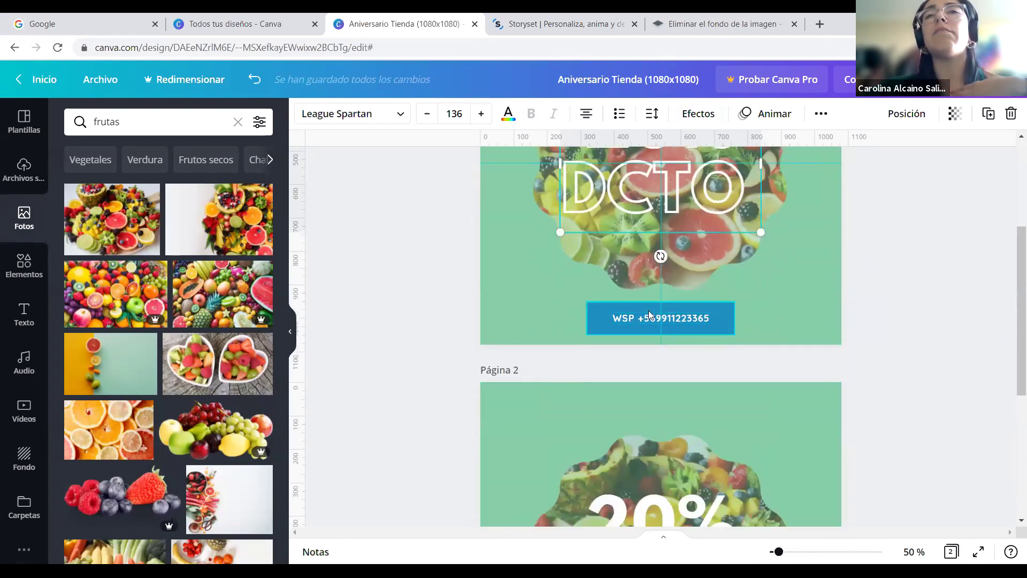
left_click(607, 319)
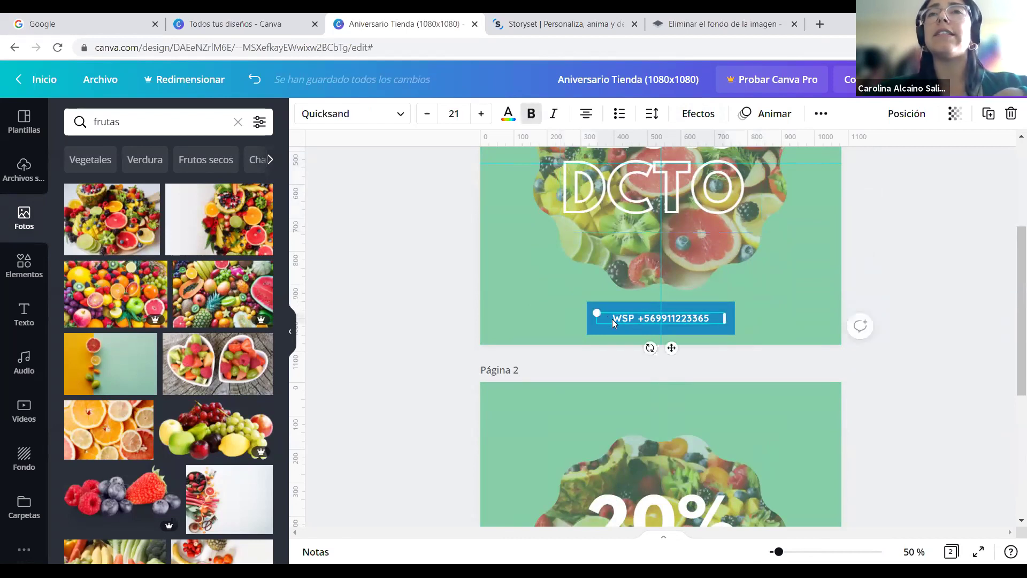
left_click(774, 118)
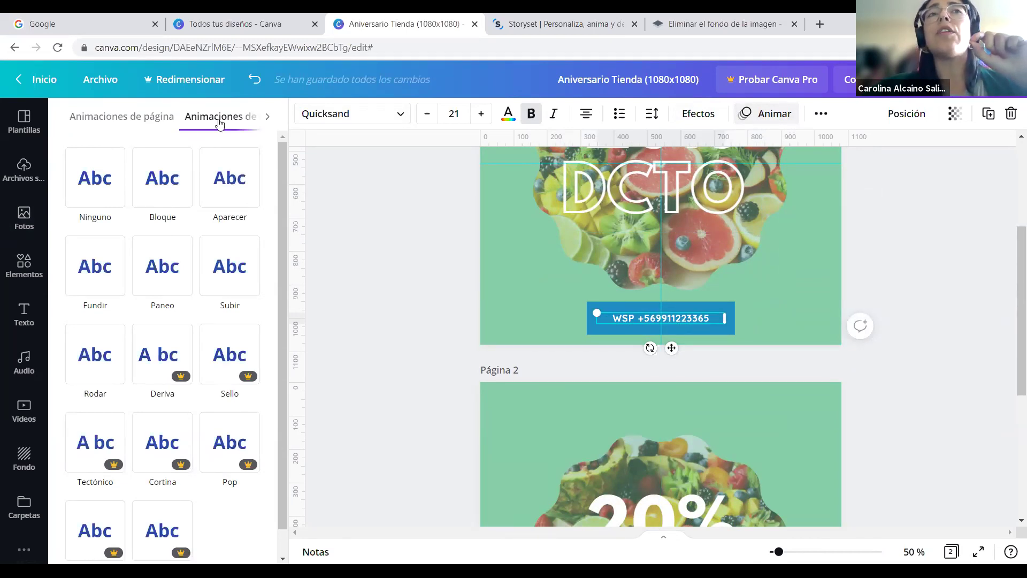
left_click(265, 118)
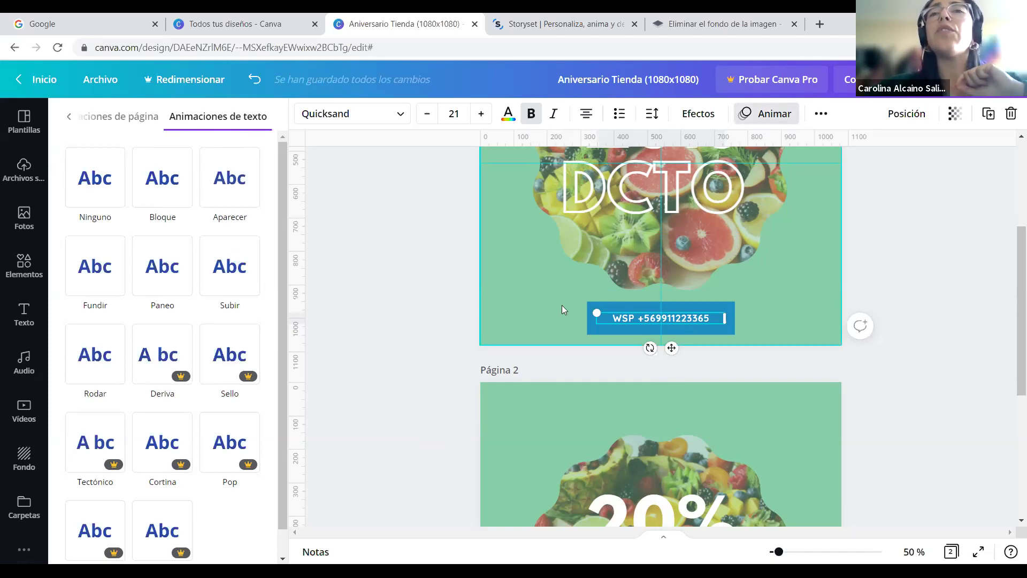
left_click_drag(666, 327, 659, 320)
left_click(490, 283)
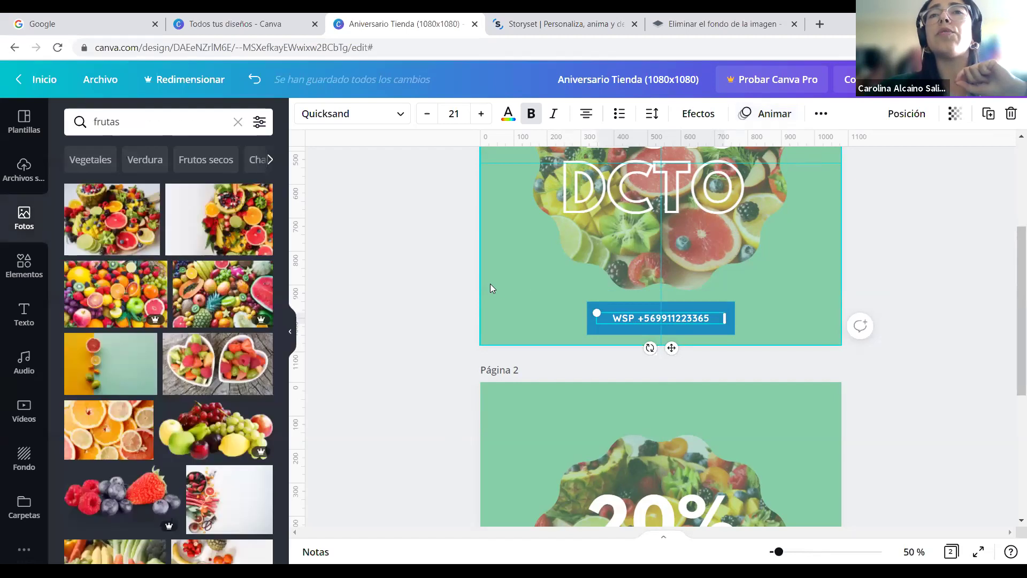
left_click(521, 285)
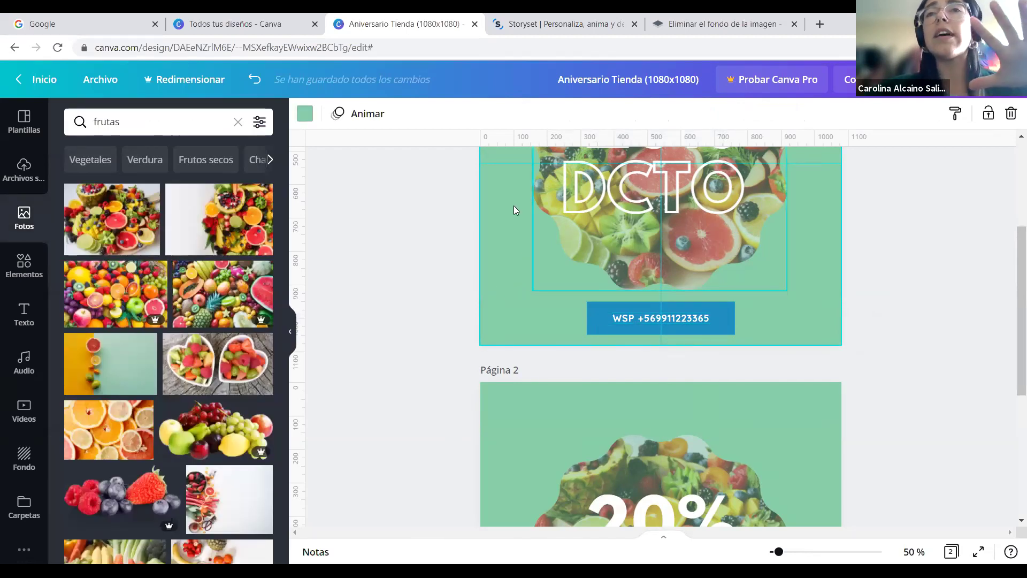
scroll(412, 164, "up", 3)
left_click(369, 114)
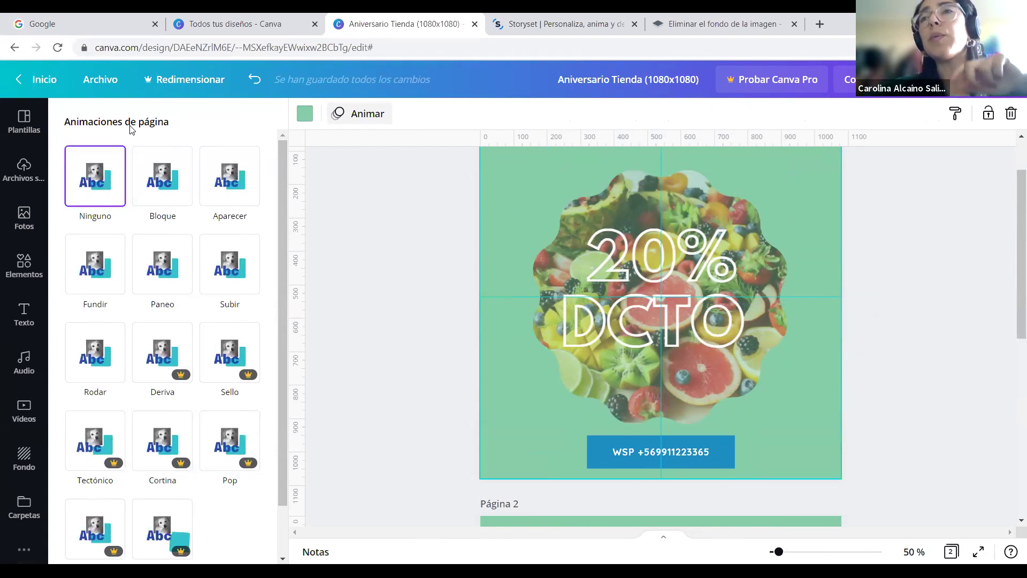
left_click(162, 177)
left_click(165, 262)
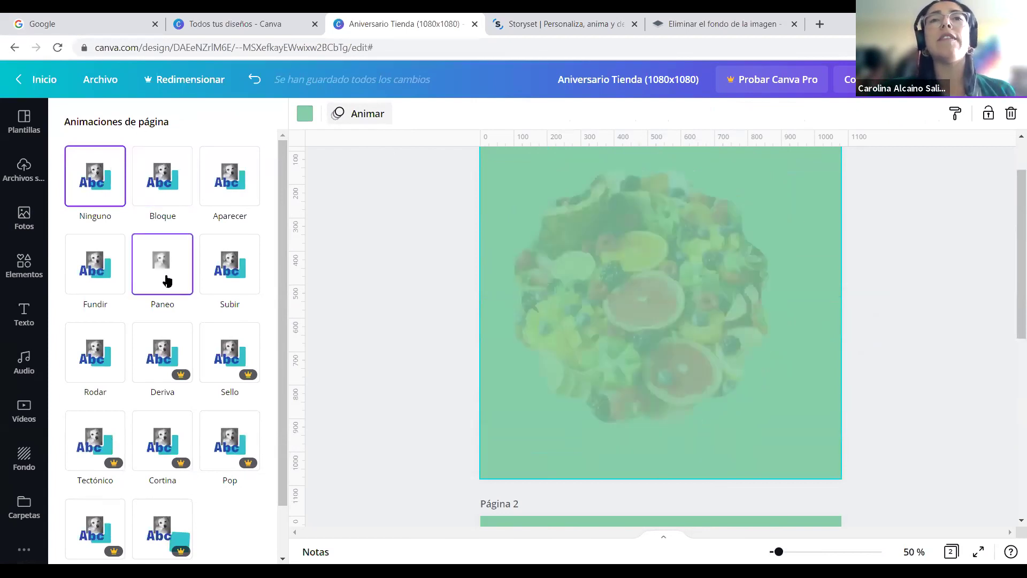
left_click(142, 329)
left_click(113, 364)
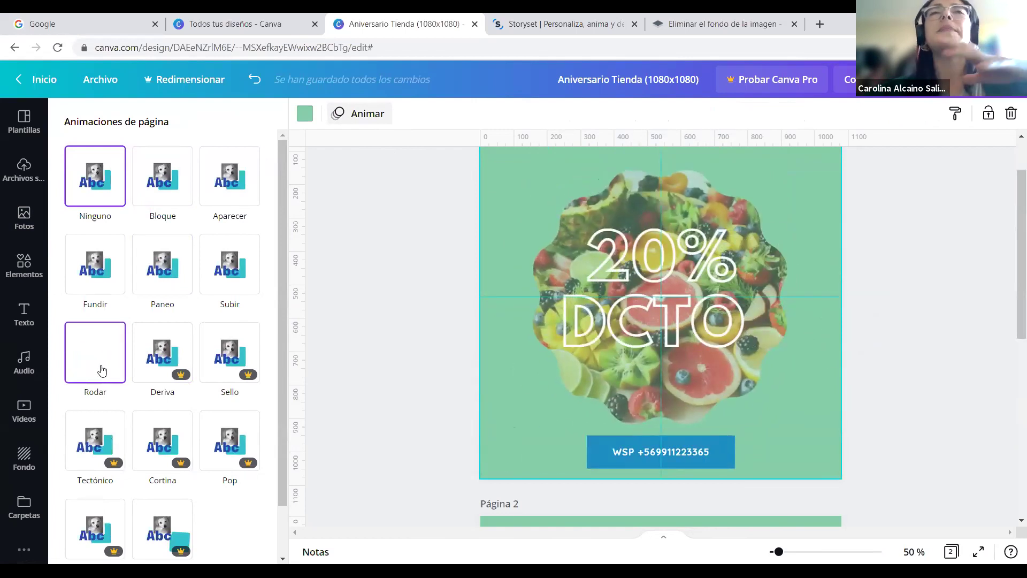
left_click(101, 273)
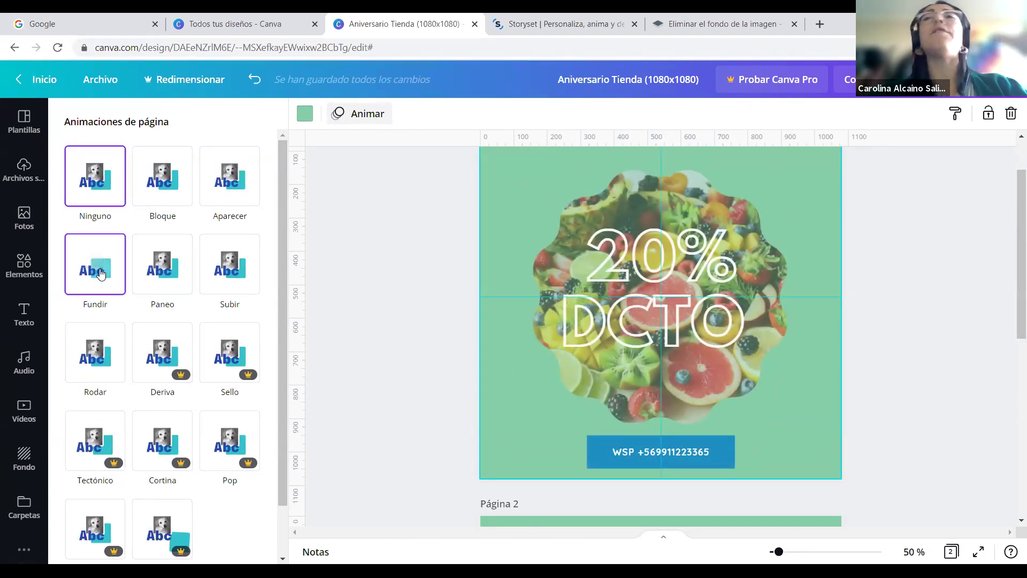
left_click(367, 284)
left_click(641, 455)
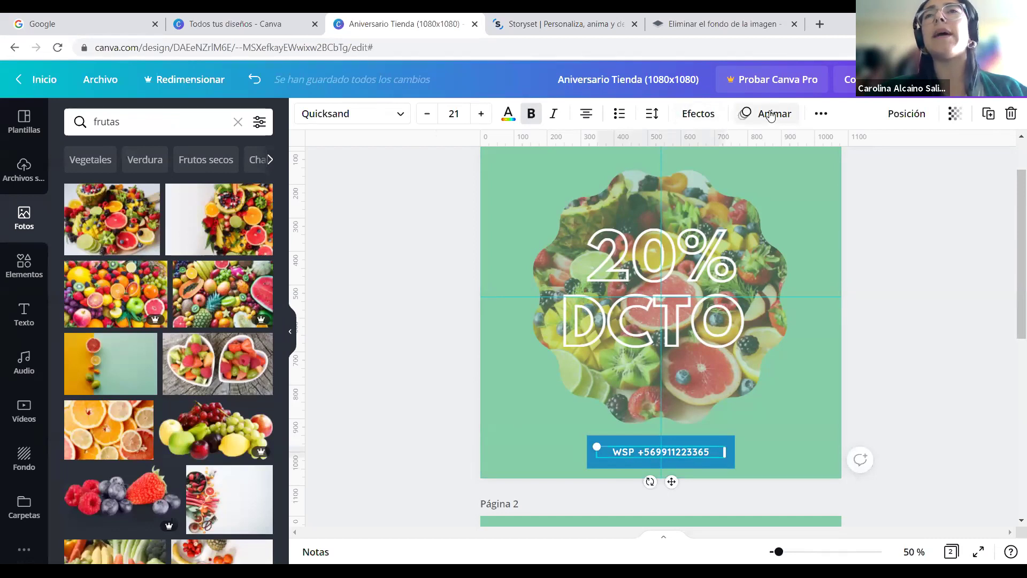
Step: Try Bloque and Aparecer, then give page 1's WSP text the Rodar animation
left_click(746, 118)
left_click(157, 186)
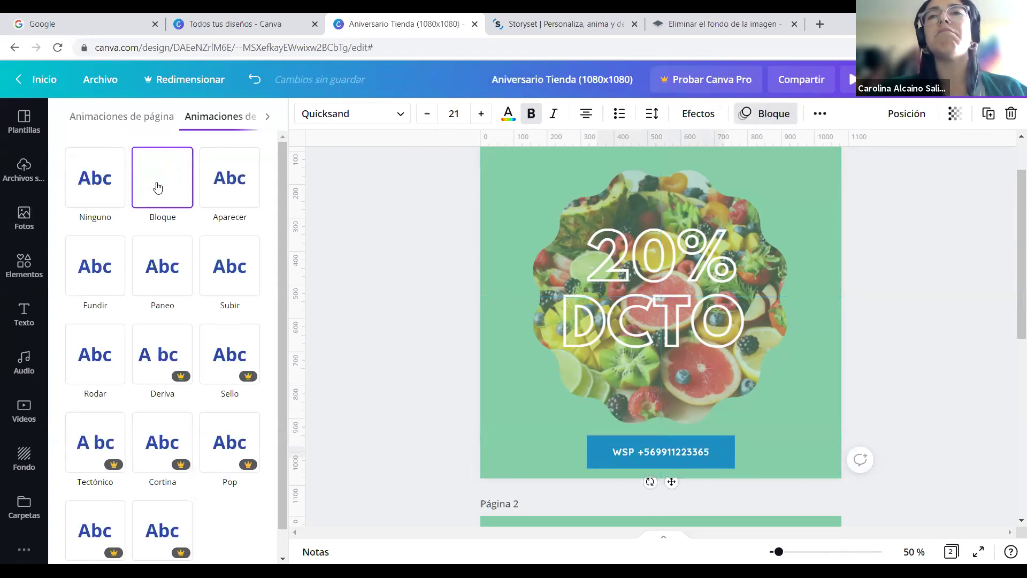
left_click(205, 180)
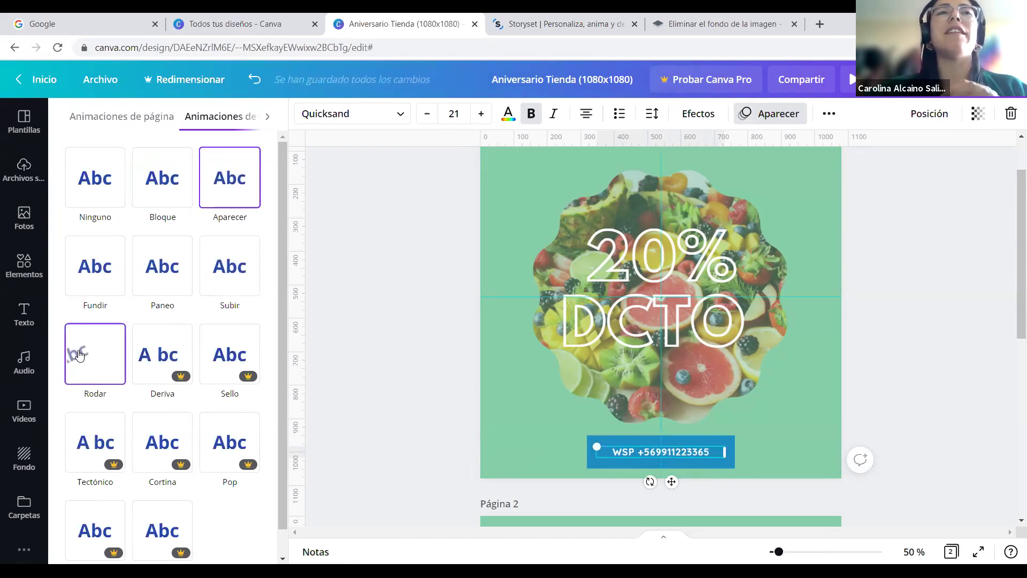
left_click(80, 355)
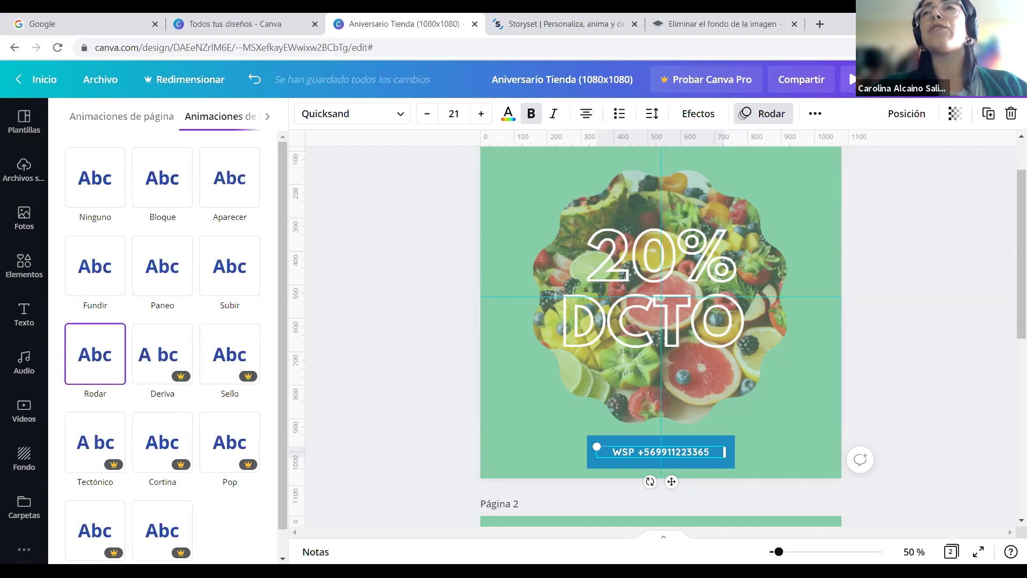
Step: Play a preview of the animated design and close it
left_click(850, 79)
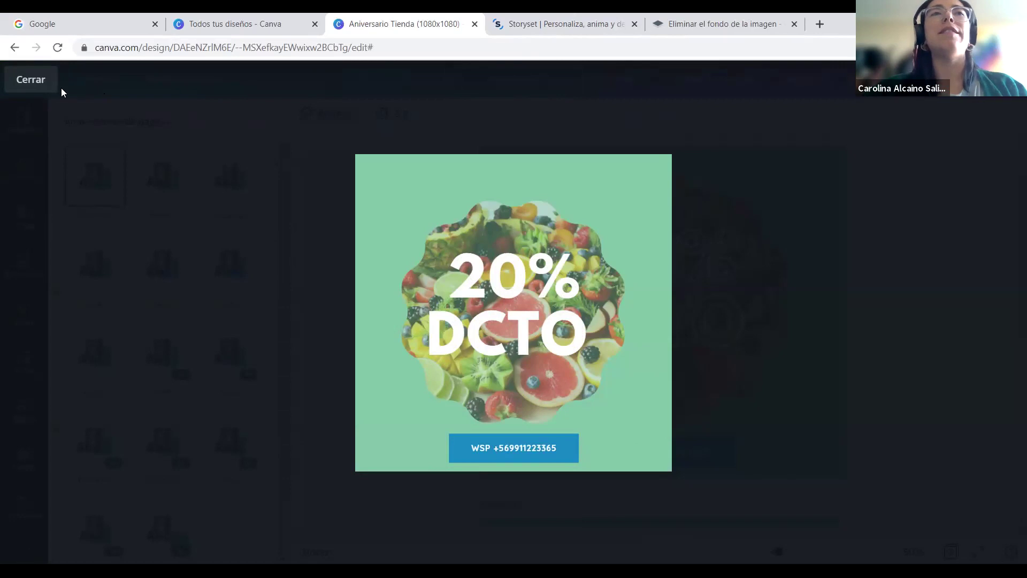
left_click(31, 85)
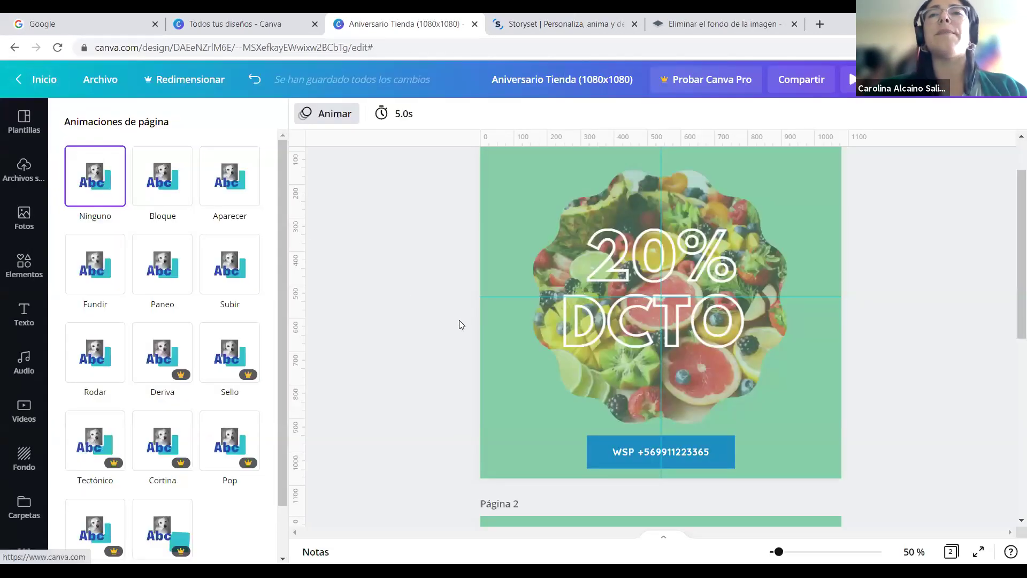
scroll(501, 339, "down", 5)
Step: Apply the Rodar animation to the WSP text on page 2
left_click(630, 439)
left_click(101, 348)
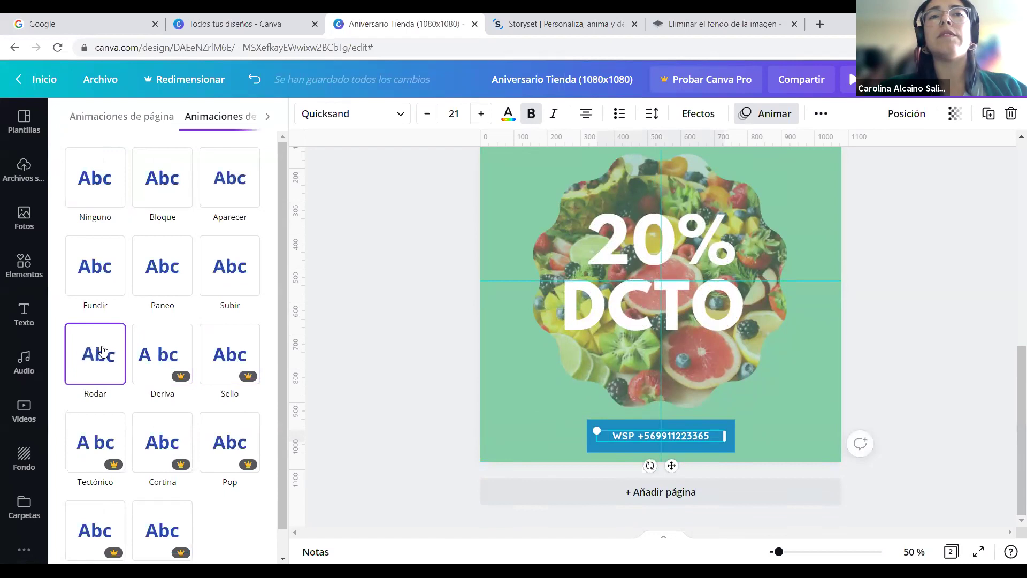
left_click(103, 351)
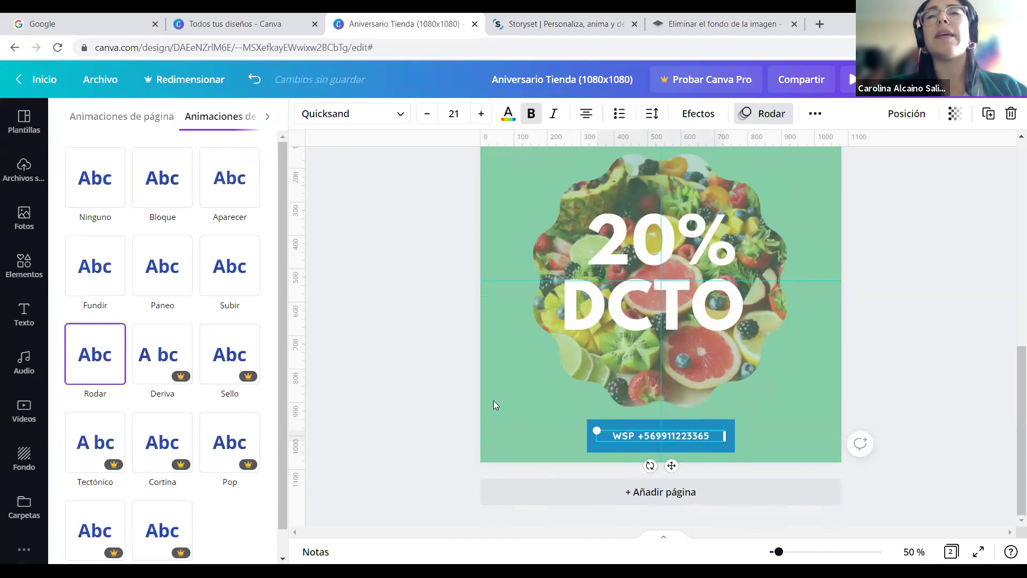
scroll(561, 388, "down", 2)
scroll(554, 388, "up", 3)
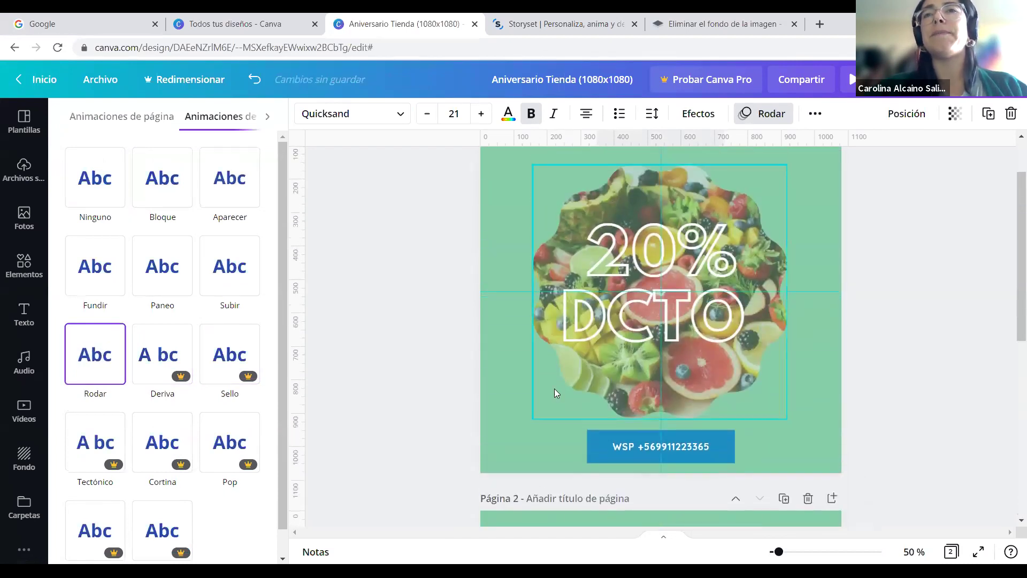
scroll(554, 388, "down", 8)
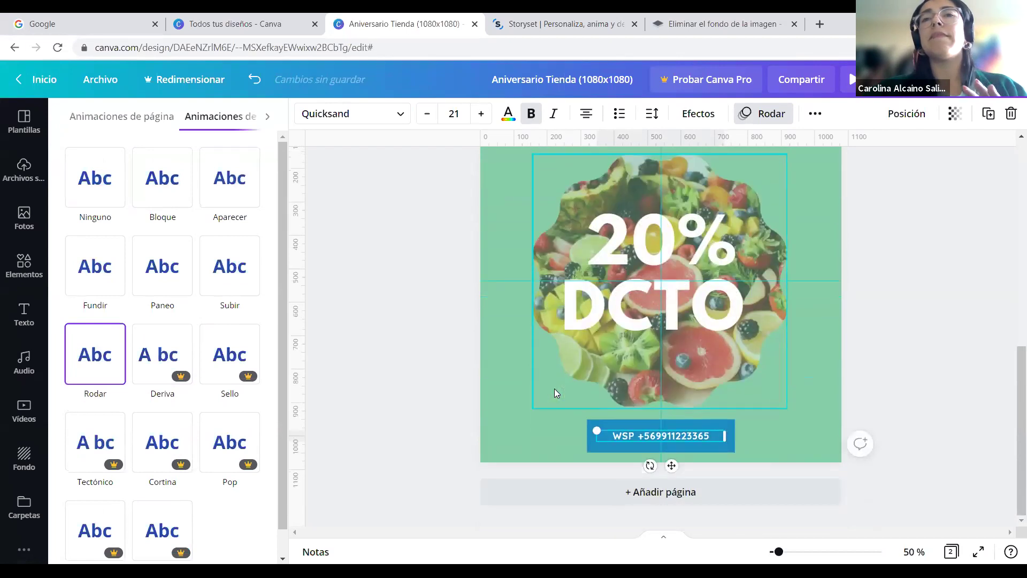
scroll(554, 388, "up", 7)
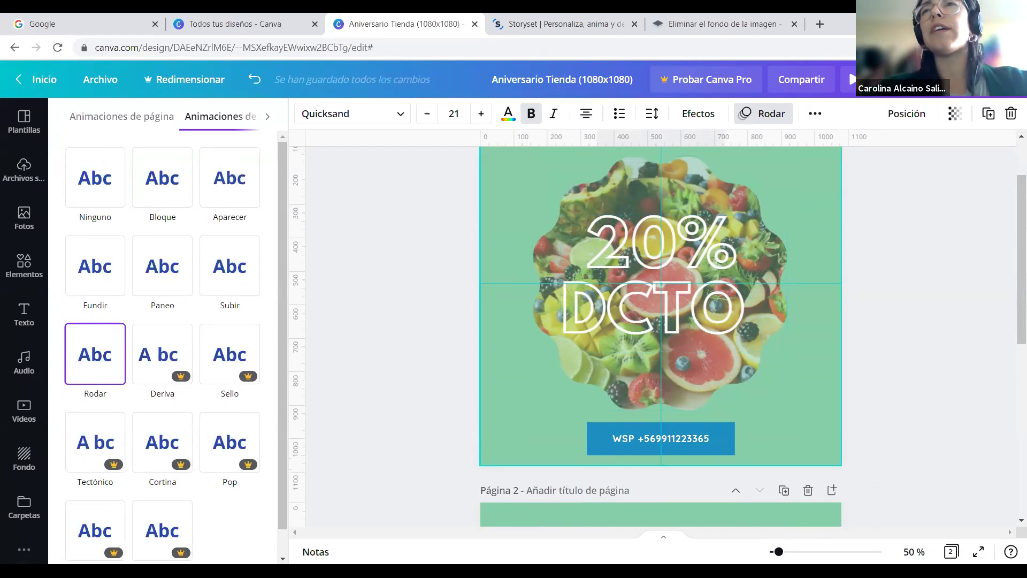
left_click(858, 79)
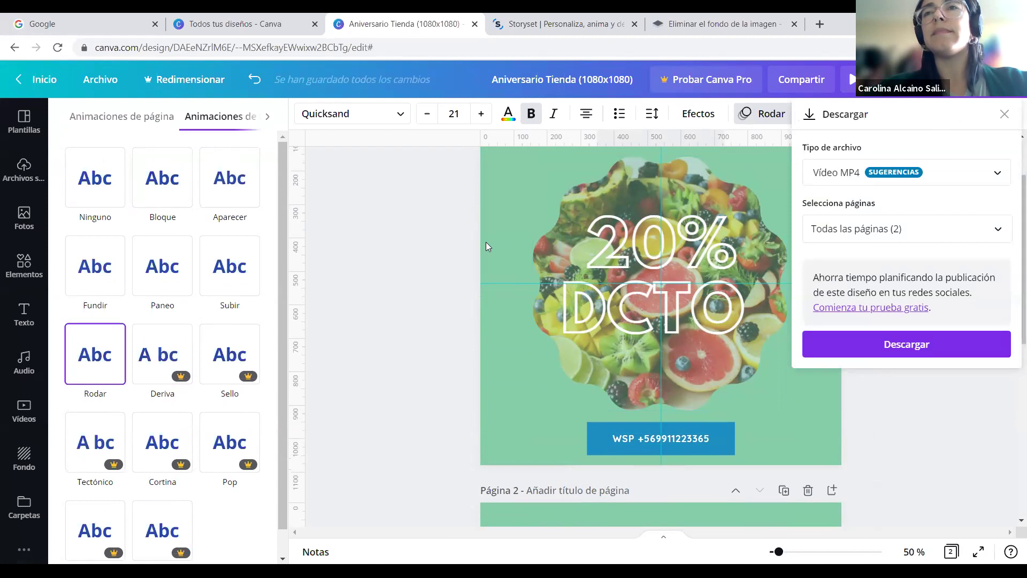
Step: Choose GIF as the file type and include Página 1 and Página 2
left_click(942, 176)
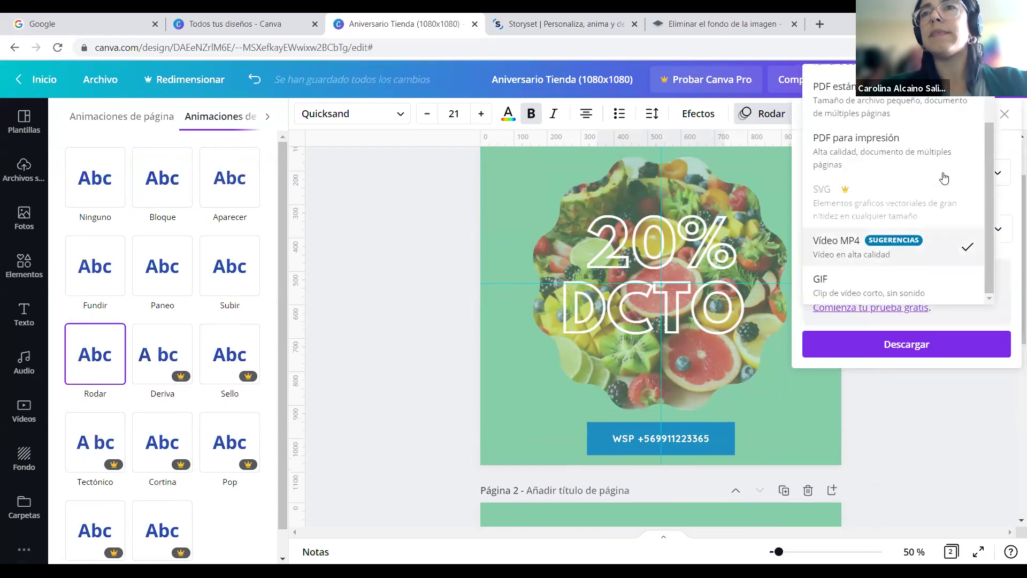
scroll(929, 166, "up", 3)
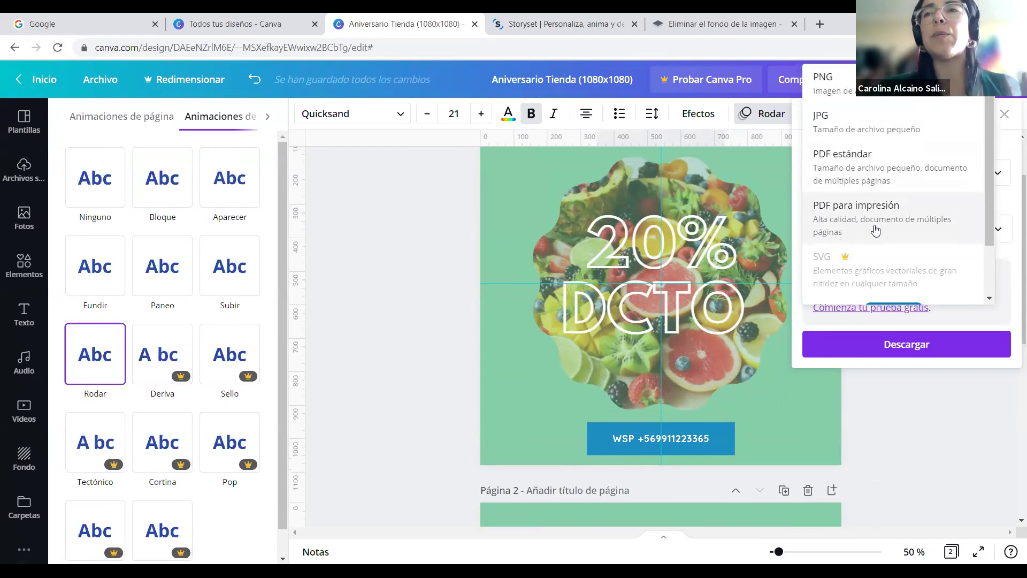
scroll(877, 230, "down", 3)
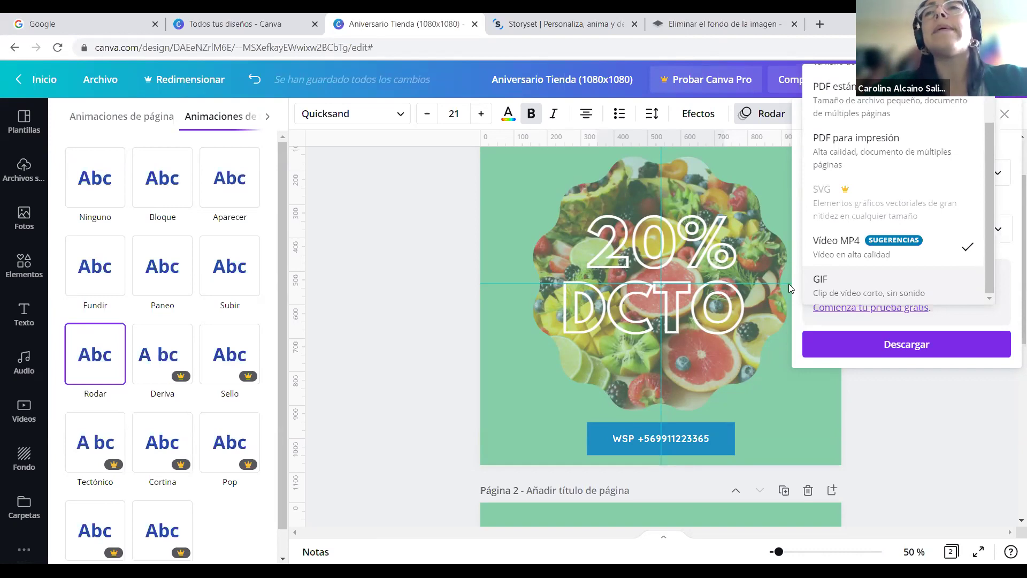
left_click(858, 289)
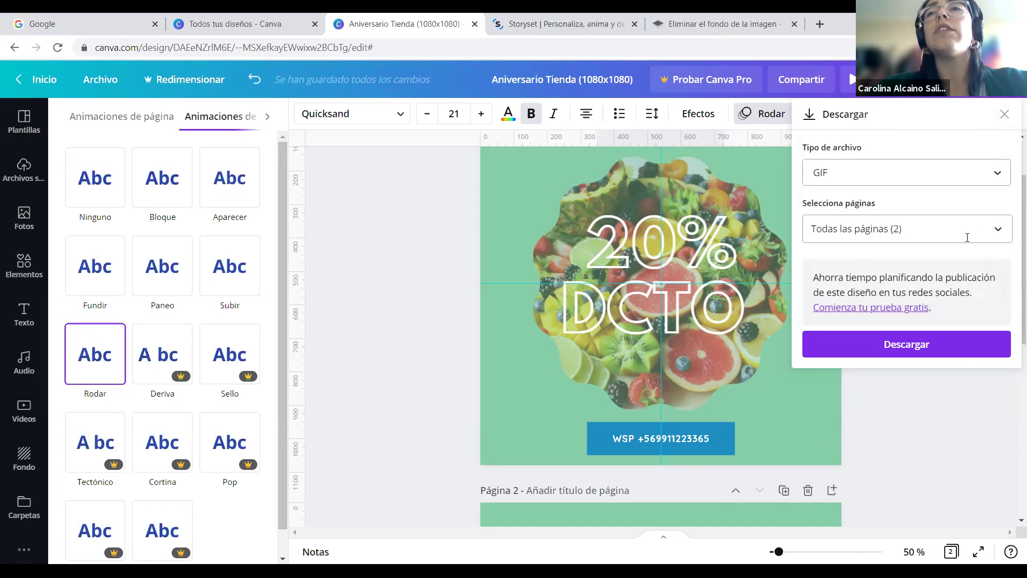
left_click(997, 229)
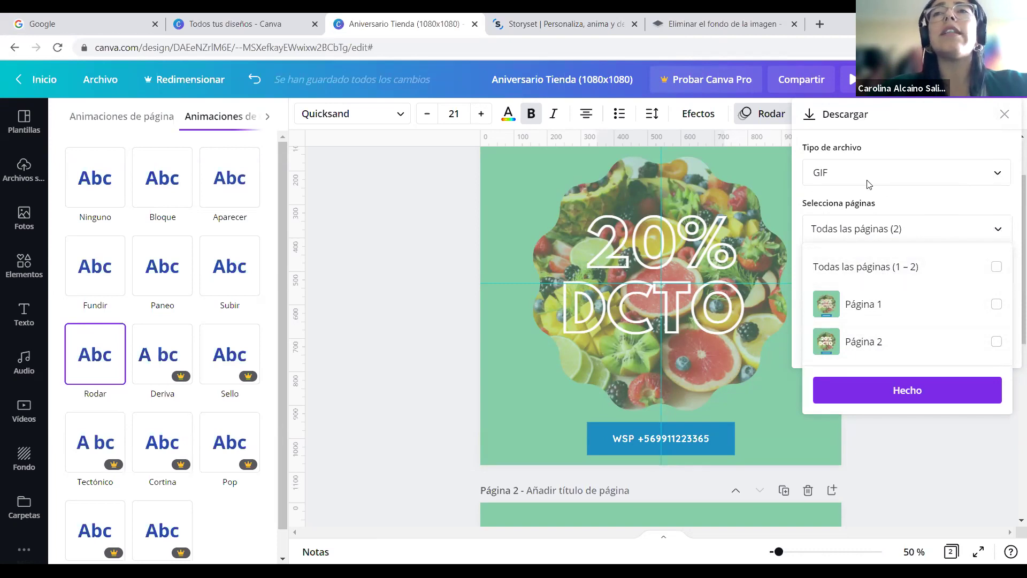
left_click(995, 304)
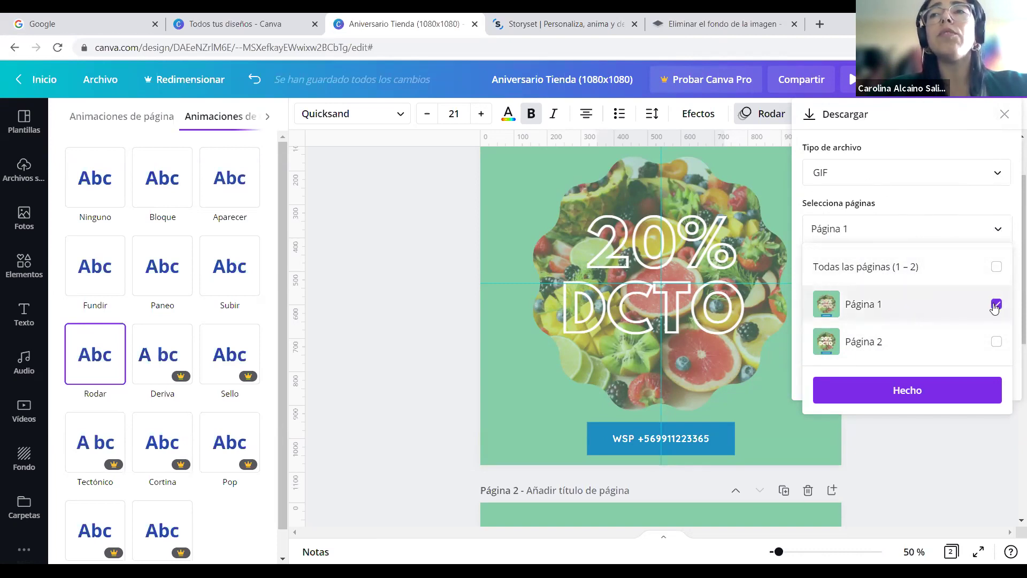
left_click(996, 341)
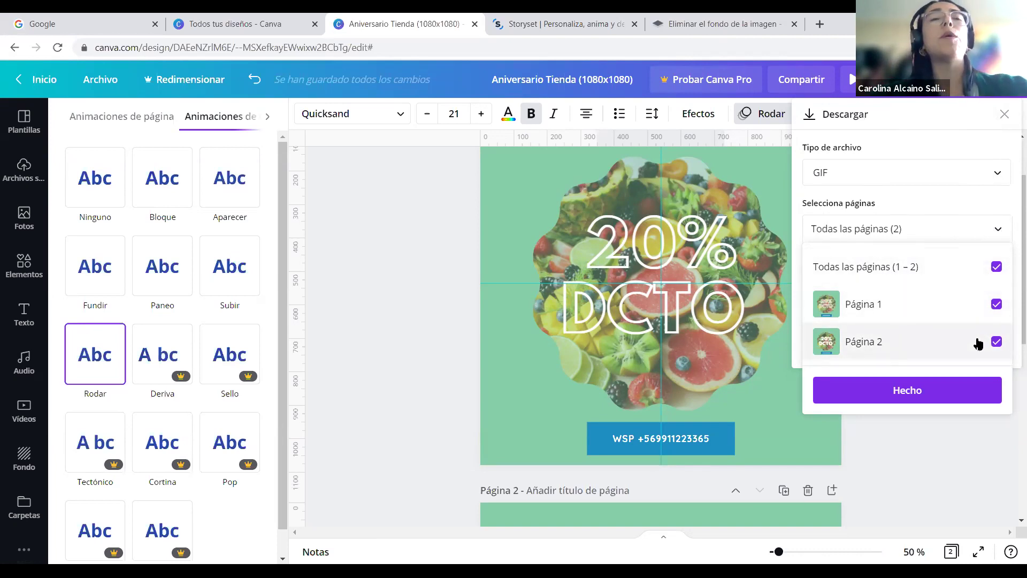
left_click(913, 390)
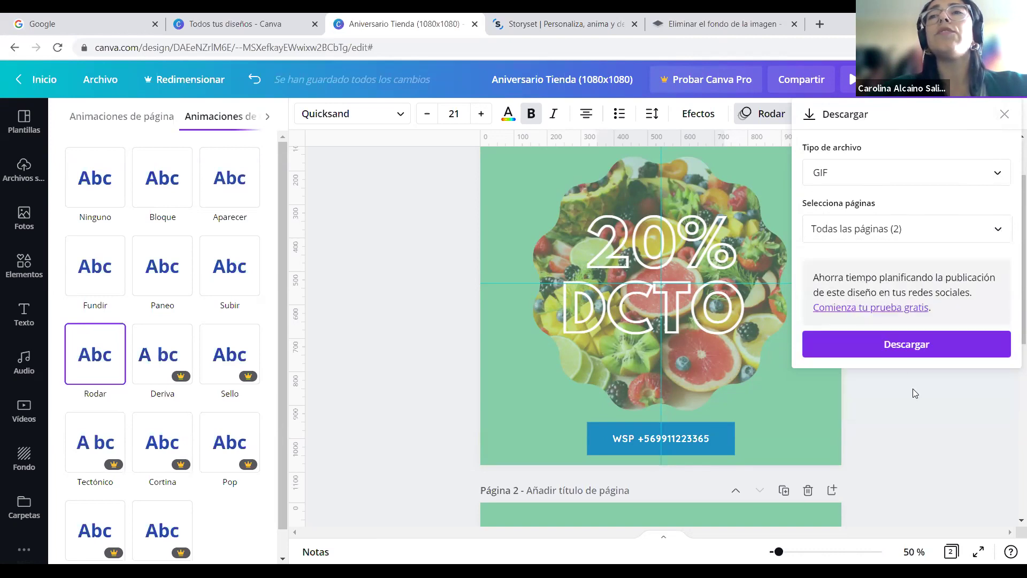
Step: Download the GIF into the Escritorio folder and close the friend-invitation popup
left_click(903, 346)
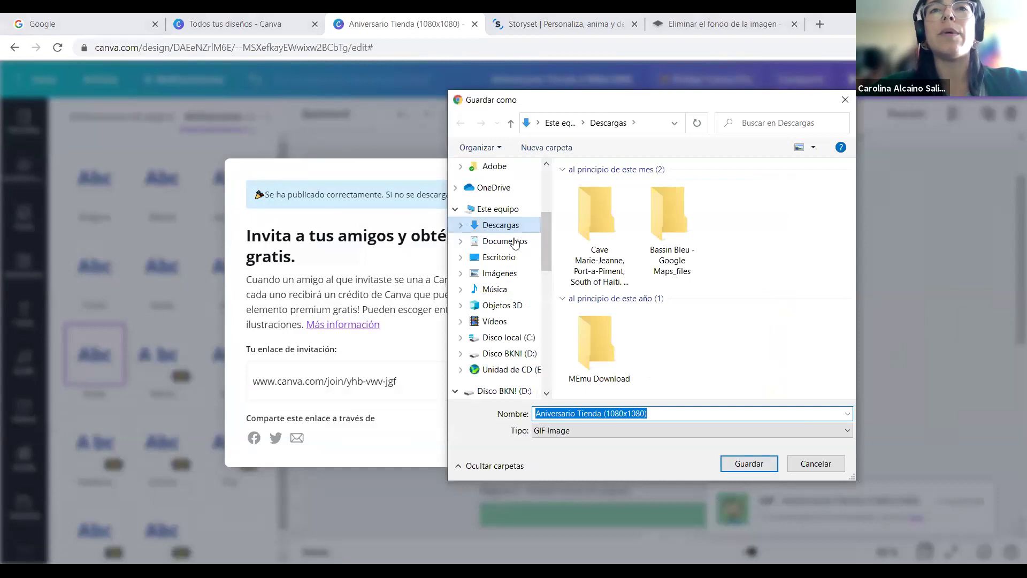
left_click(498, 257)
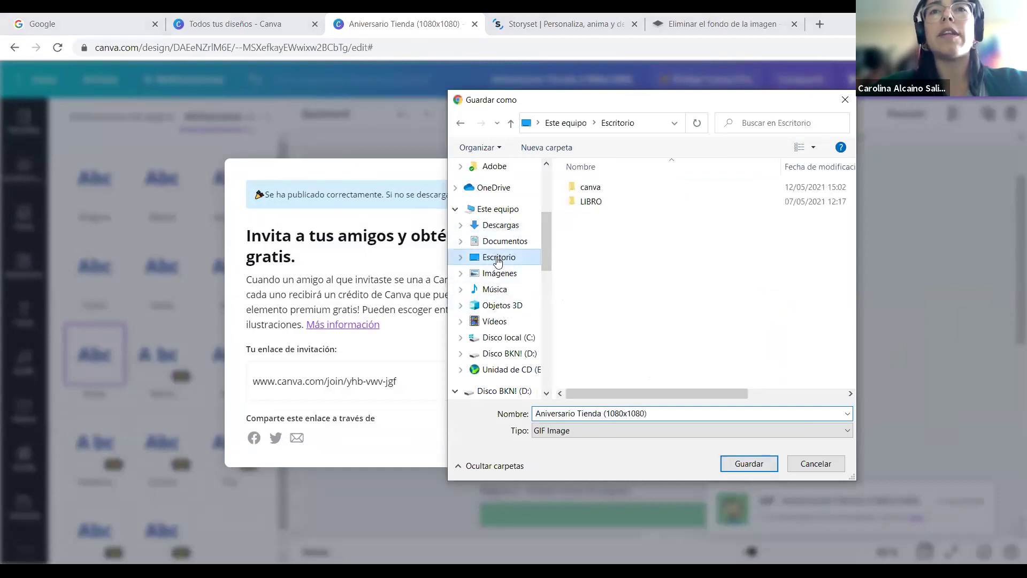
left_click(745, 465)
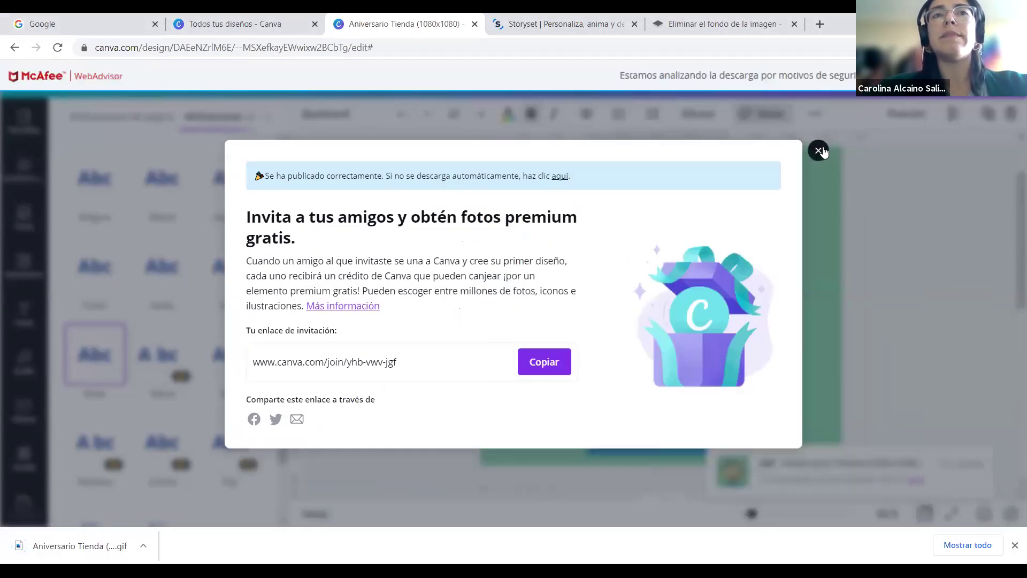
left_click(819, 151)
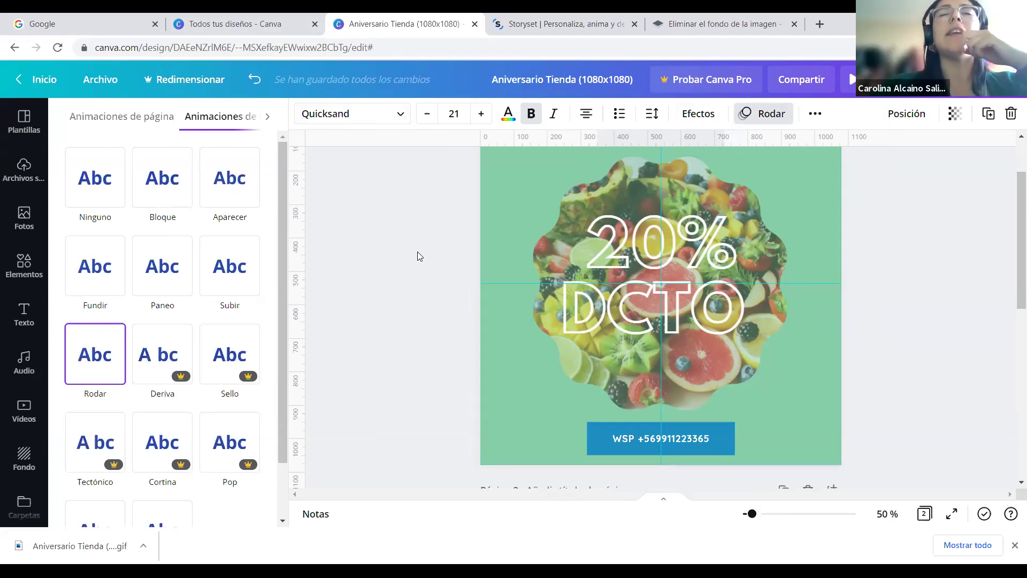
Step: Select the 20% DCTO heading on the canvas and show its font list
left_click(410, 288)
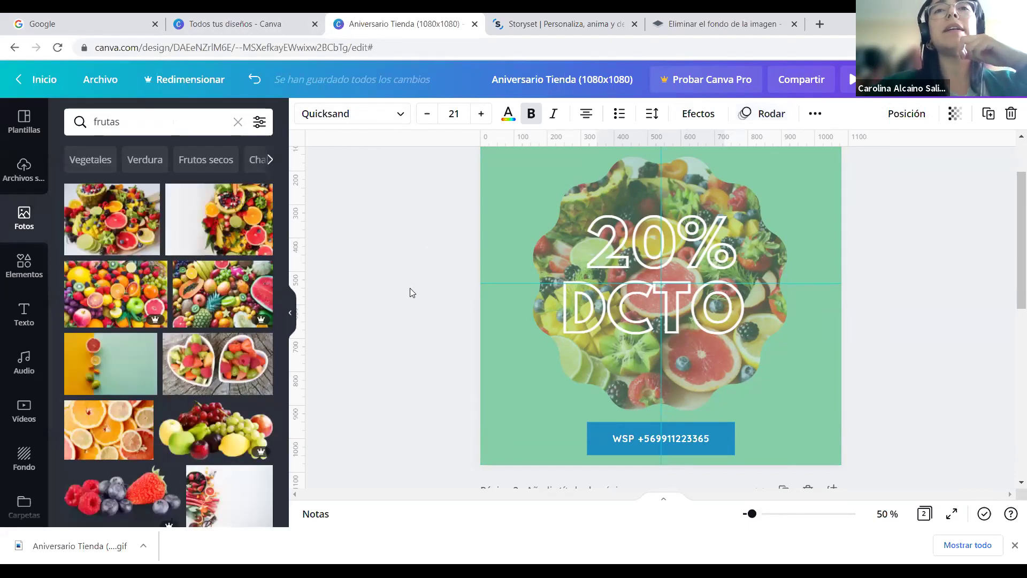
left_click(400, 235)
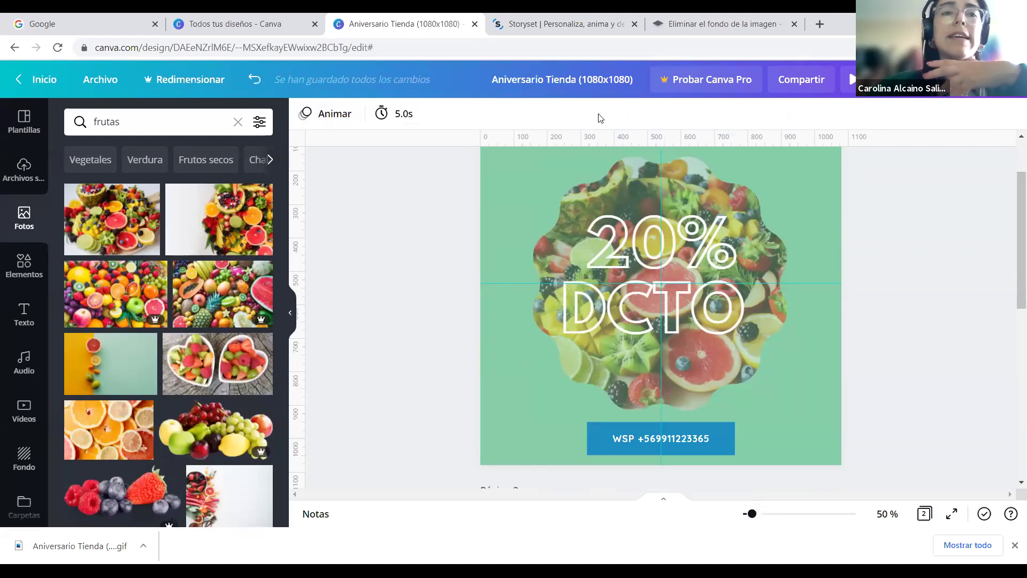
left_click(495, 181)
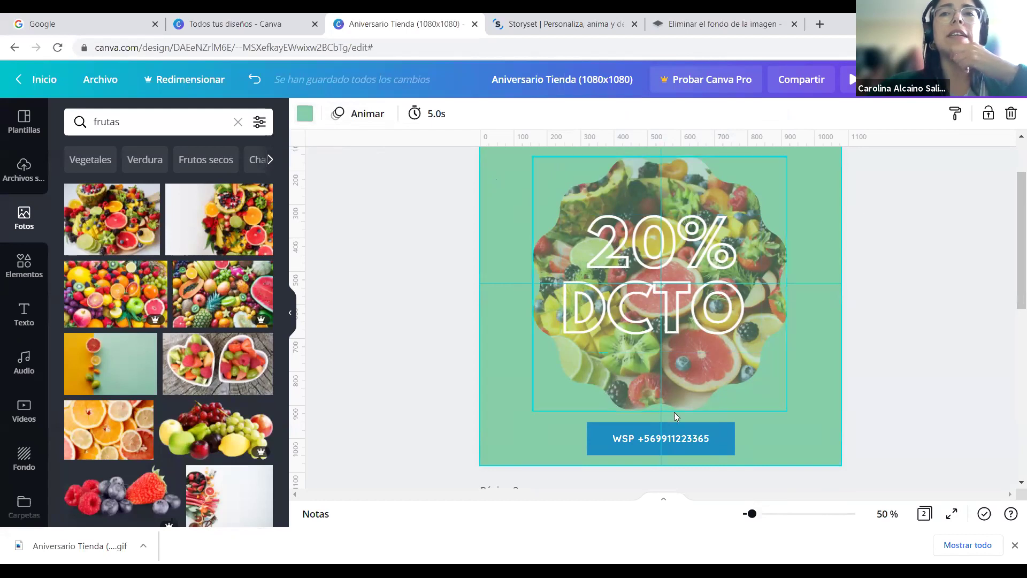
left_click(603, 377)
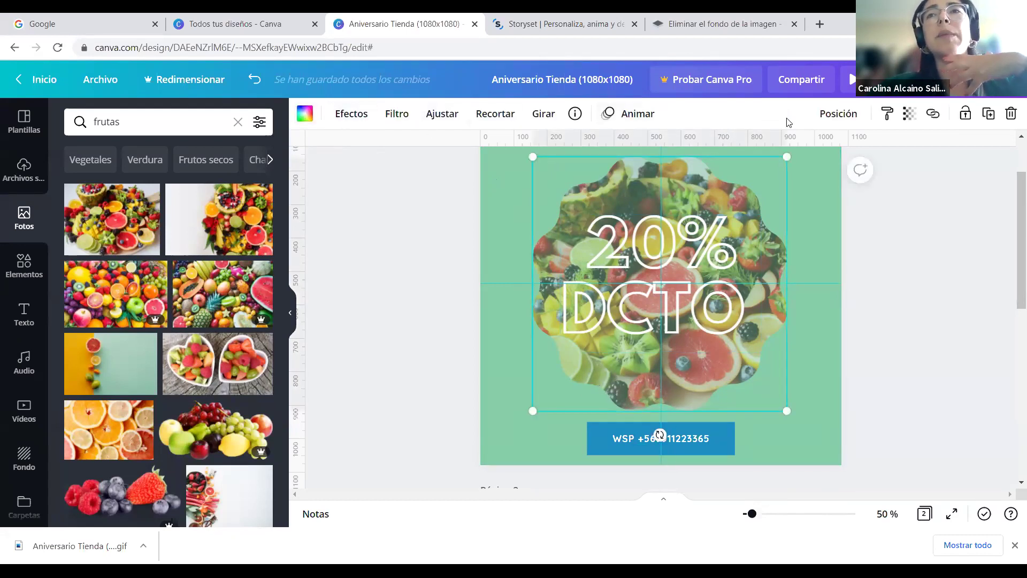
left_click(620, 243)
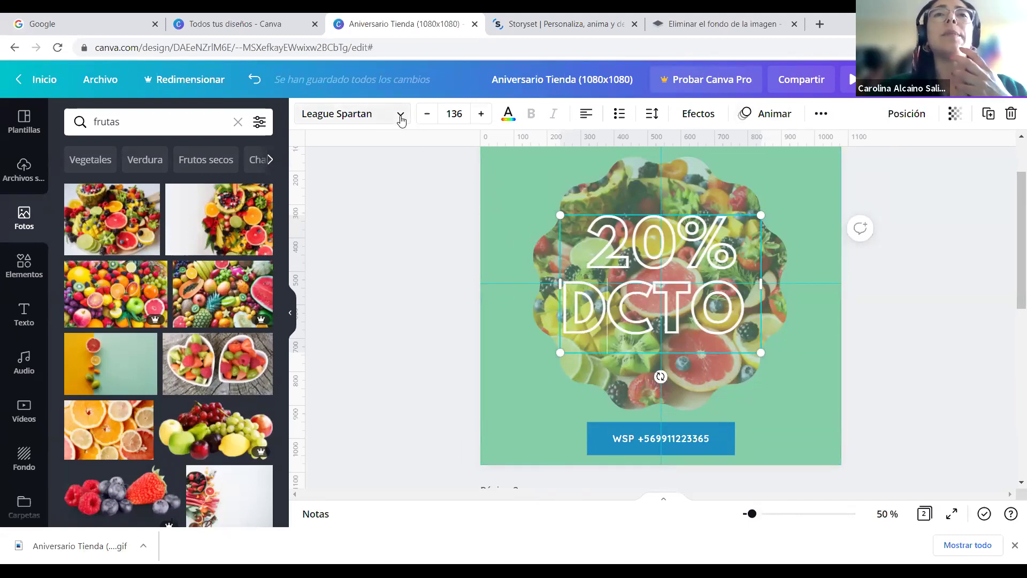
left_click(401, 119)
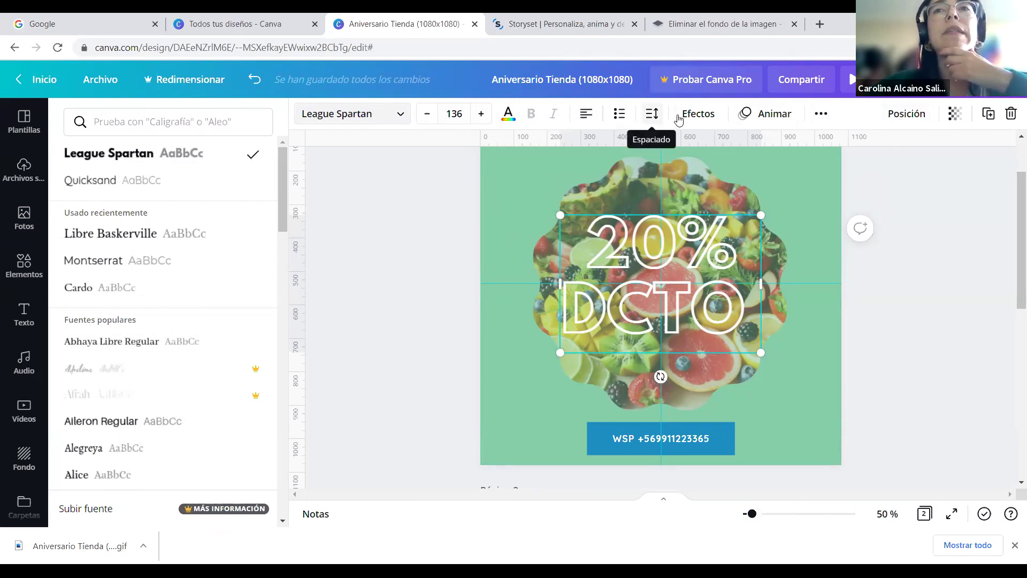
Step: Show the heading's Effects panel with its Sin relleno outline at thickness 50
left_click(705, 116)
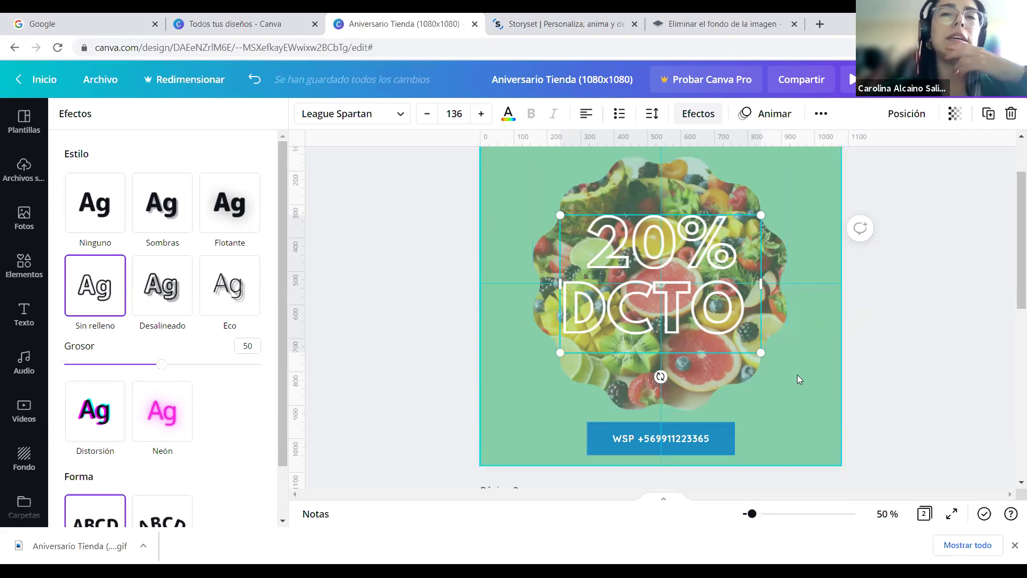
scroll(797, 374, "down", 5)
Step: Select the WSP phone-number text and show its Rodar animation options
scroll(797, 374, "up", 5)
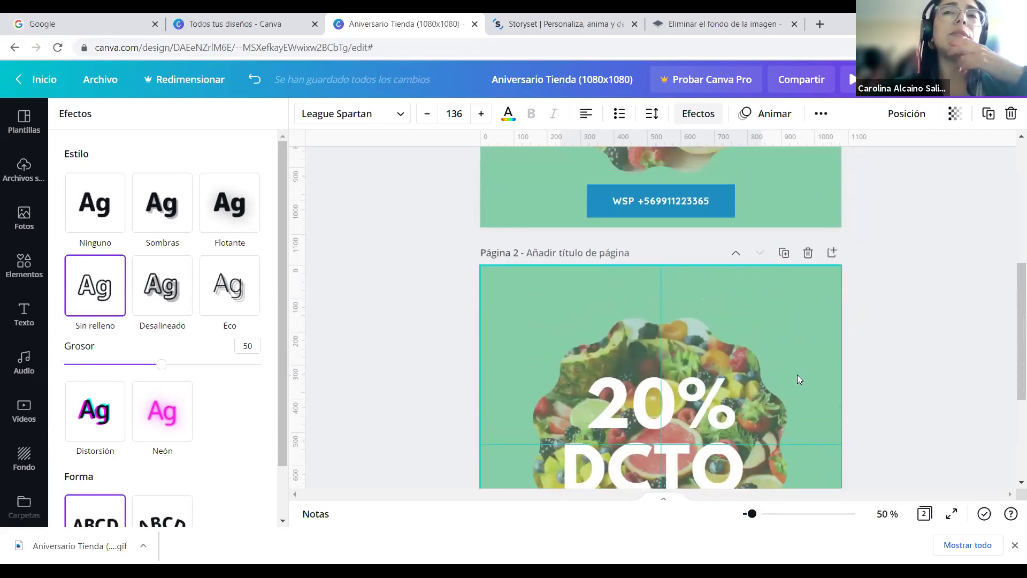
scroll(797, 375, "down", 3)
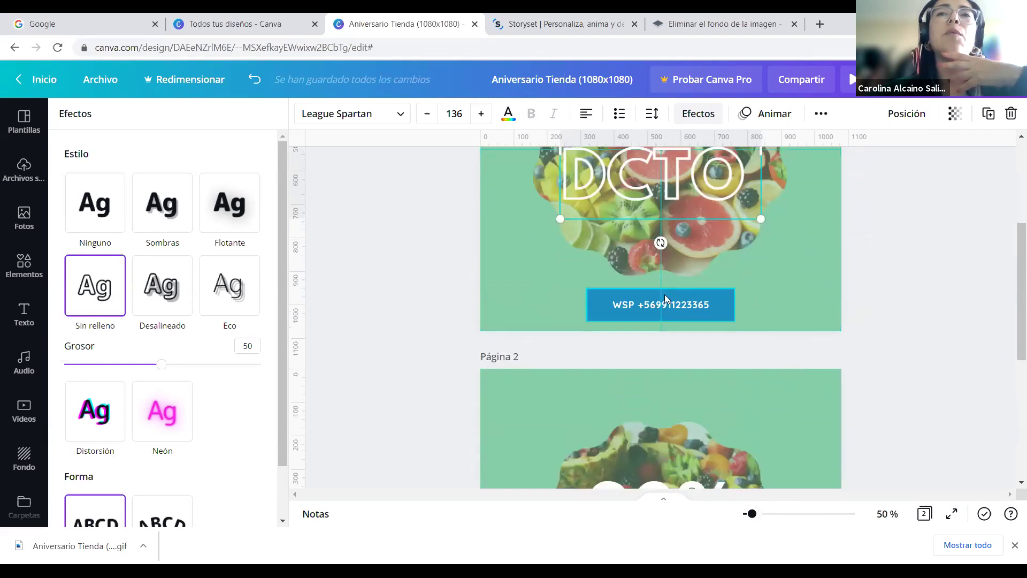
left_click(631, 304)
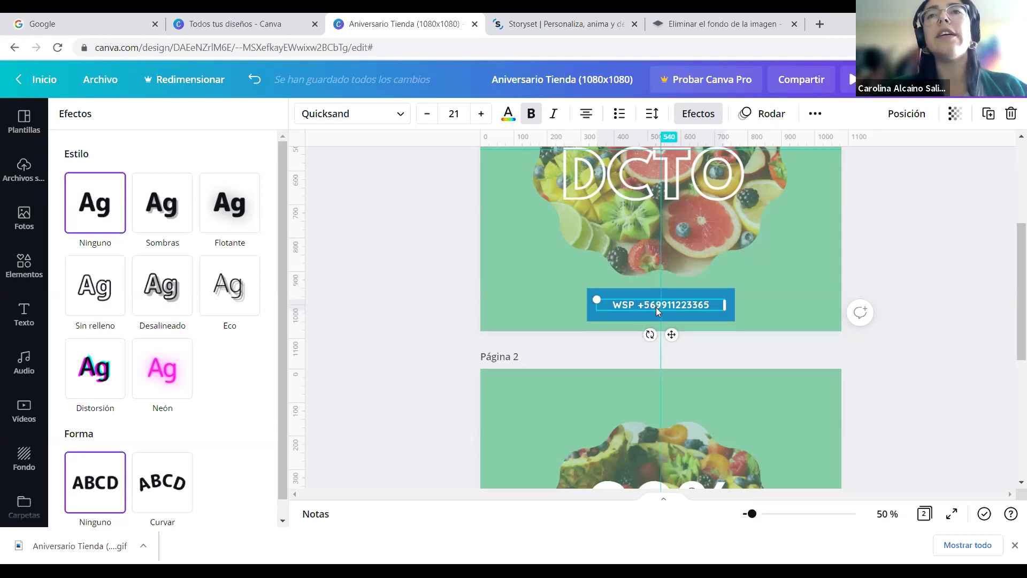
left_click(766, 115)
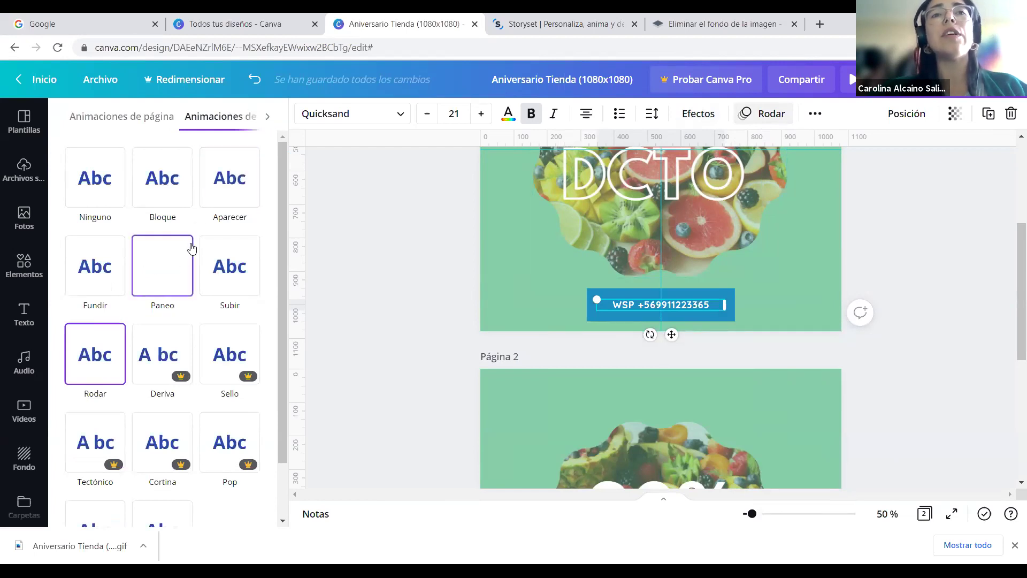
scroll(190, 246, "down", 1)
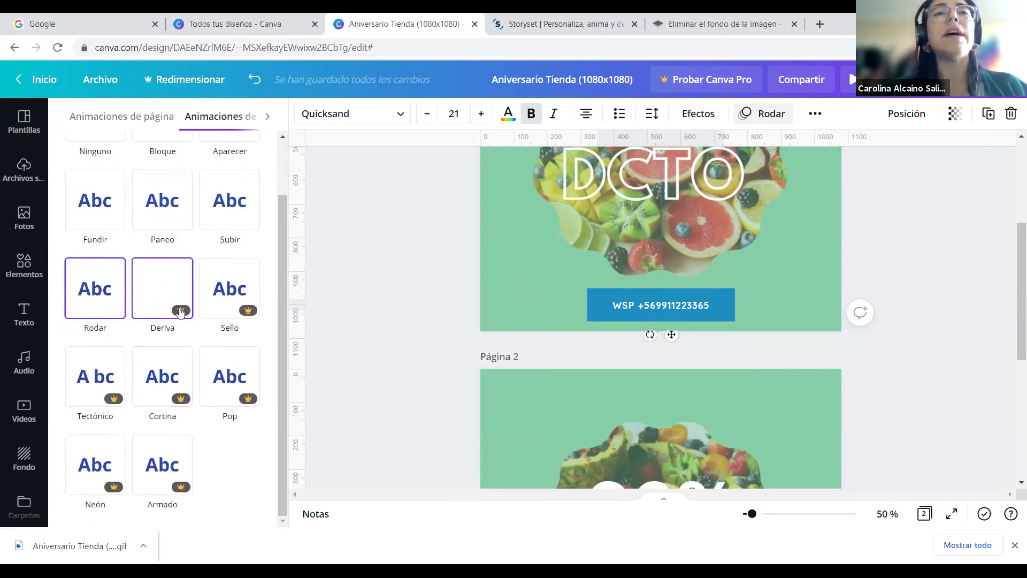
scroll(172, 321, "up", 1)
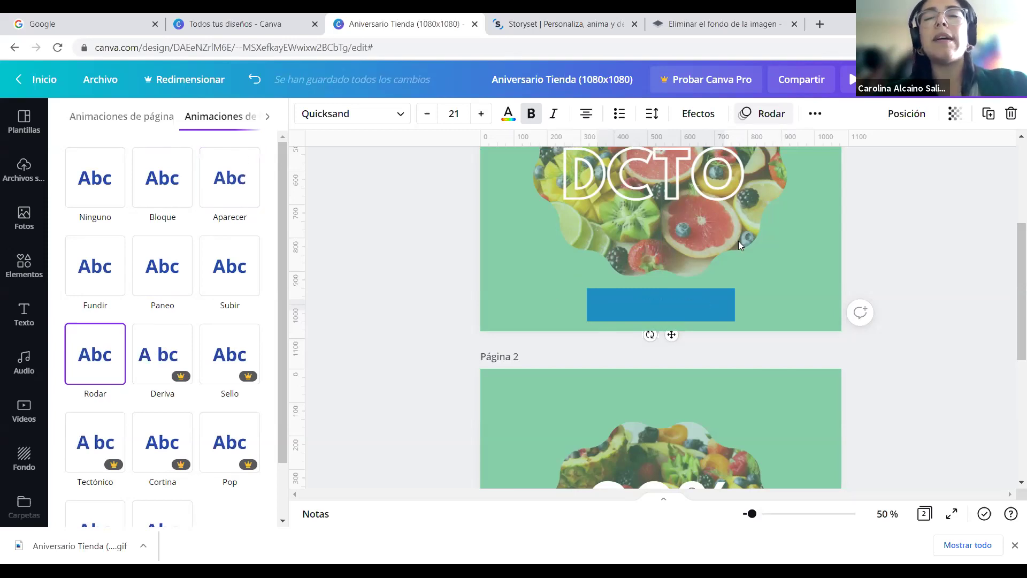
scroll(641, 215, "up", 2)
scroll(626, 278, "down", 5)
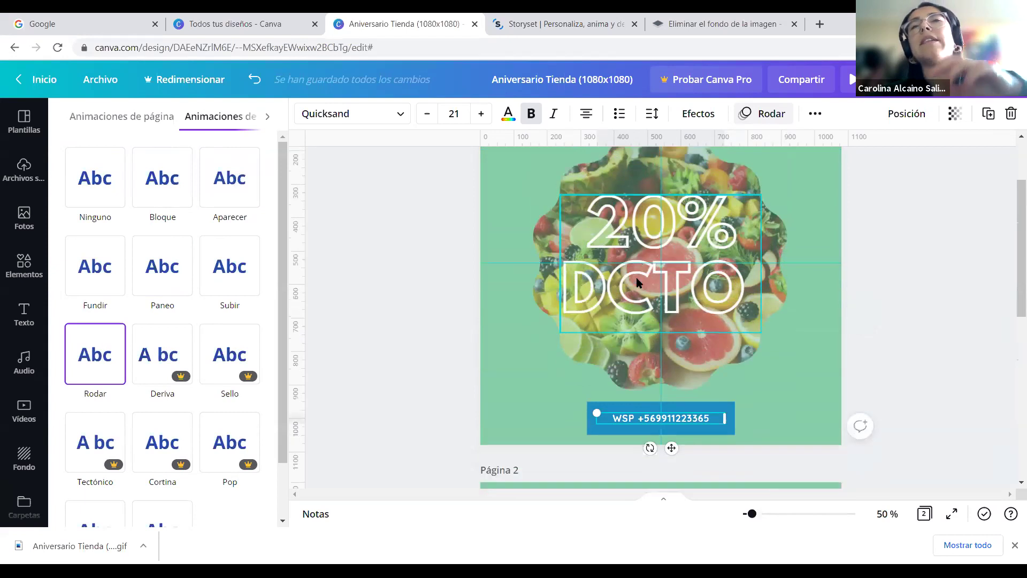
scroll(615, 337, "down", 3)
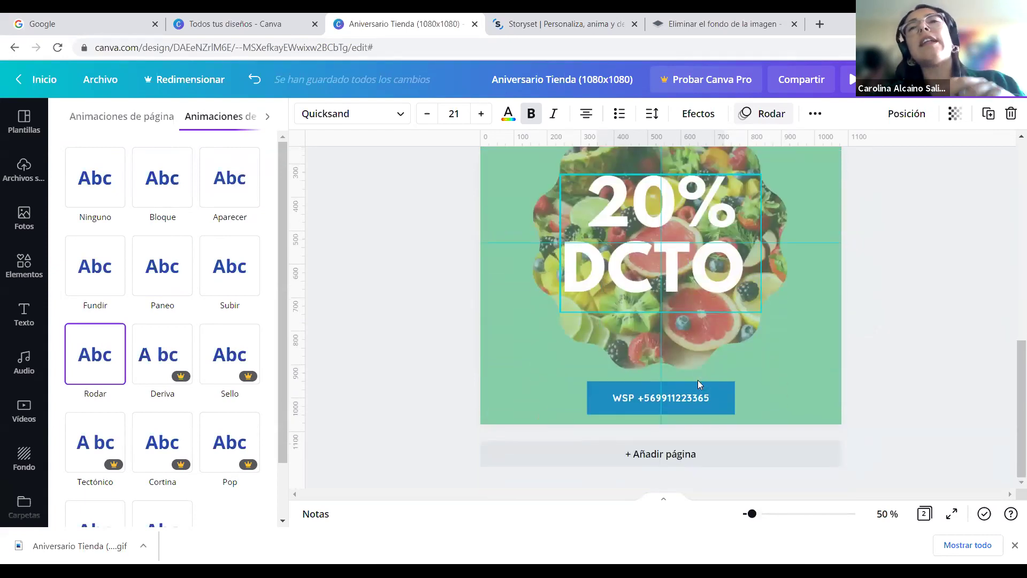